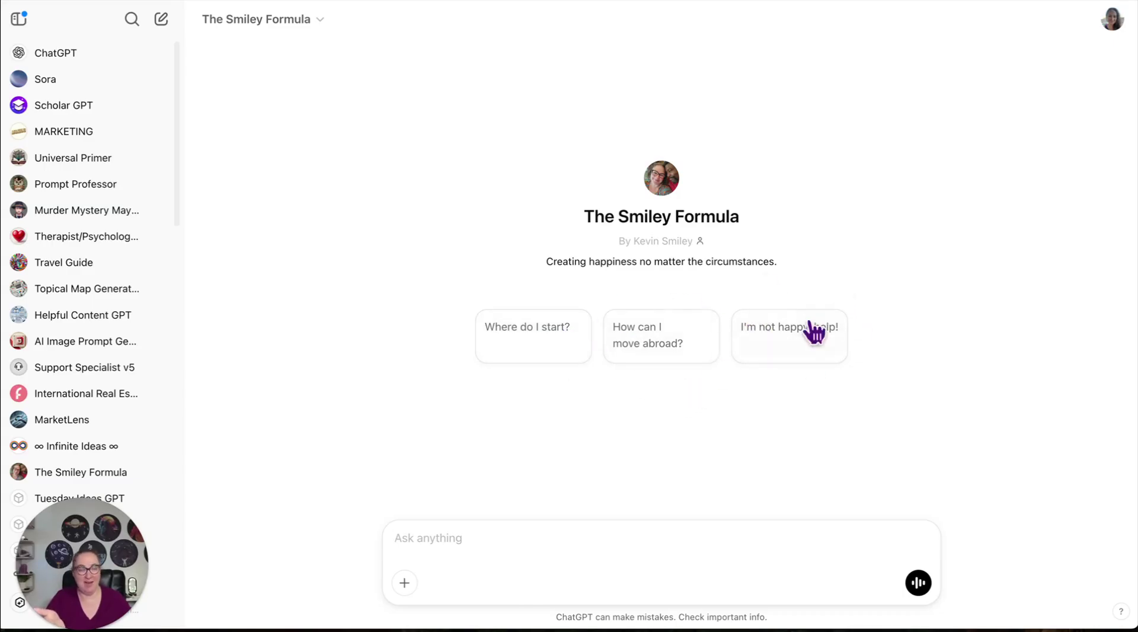
# - Ask The Smiley Formula 'How can I move abroad?' and read its roadmap through step 3
pyautogui.click(695, 341)
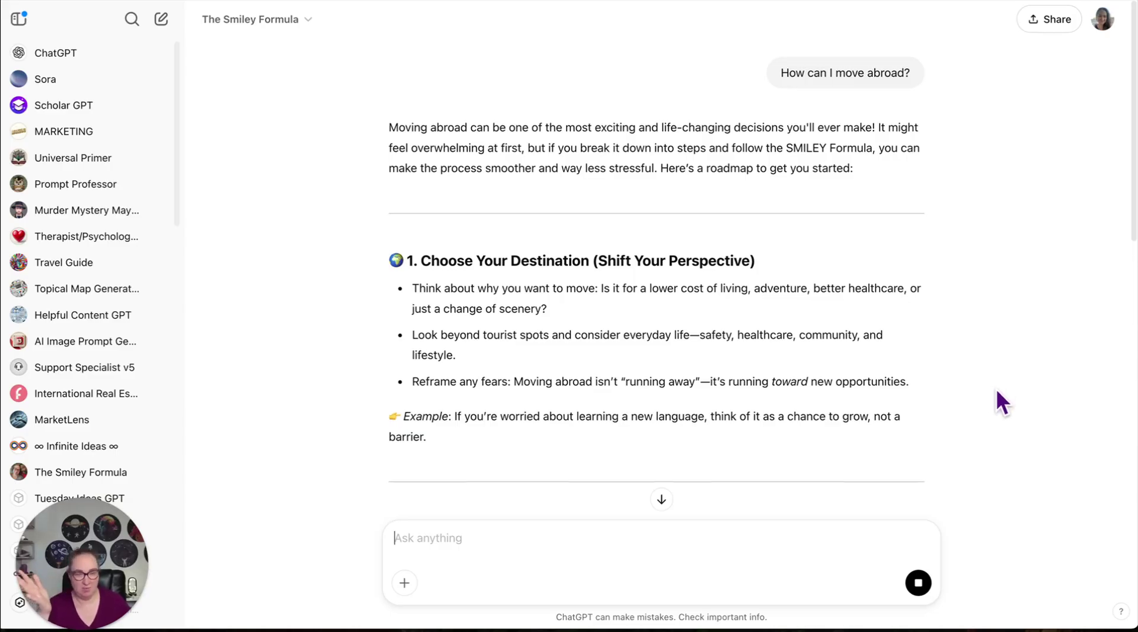
pyautogui.scroll(-5, 996, 391)
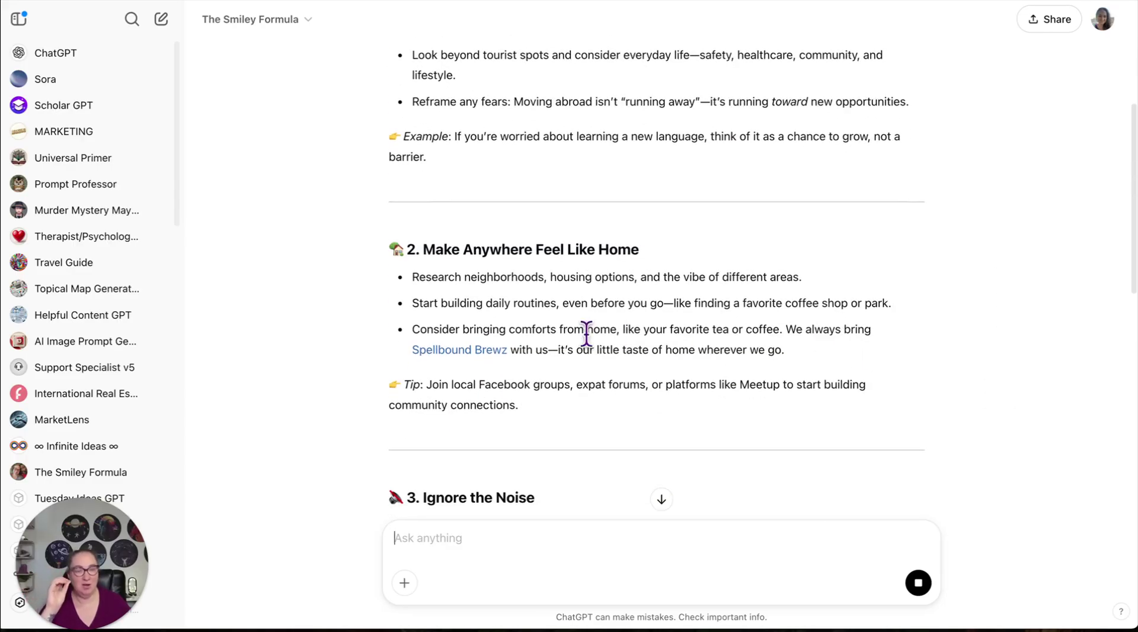
pyautogui.click(458, 351)
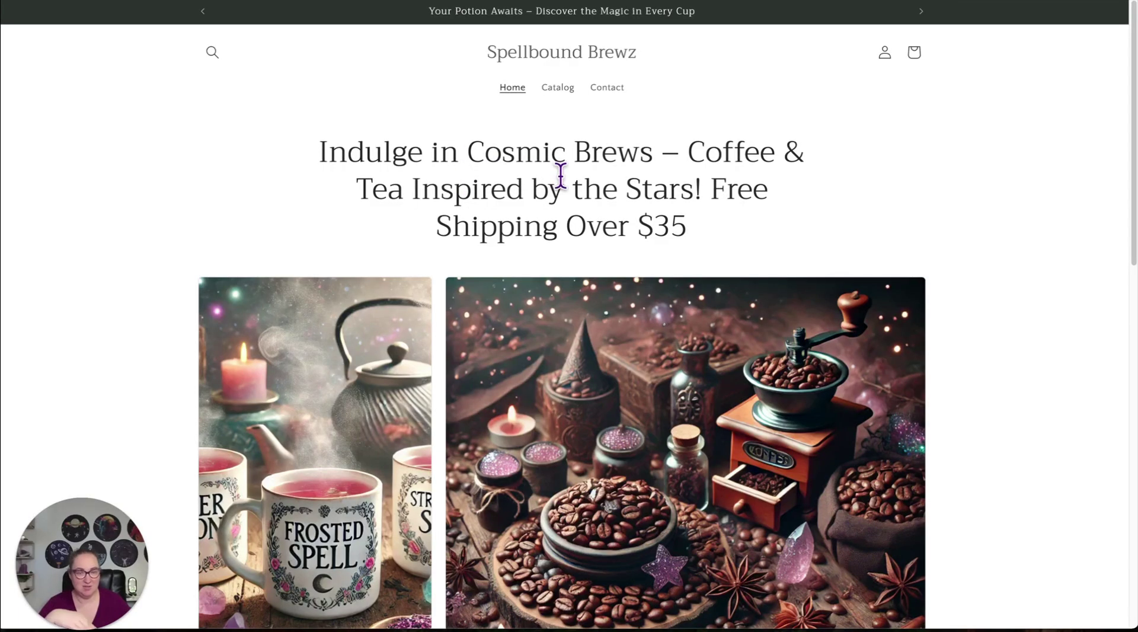
pyautogui.scroll(-2, 561, 176)
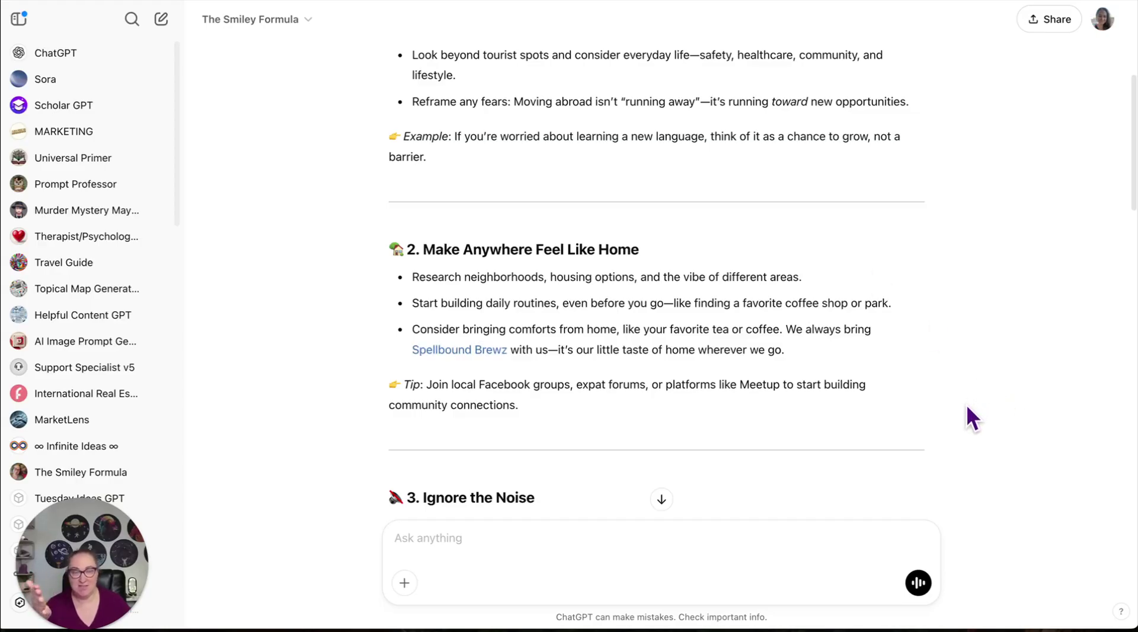
pyautogui.scroll(-5, 972, 417)
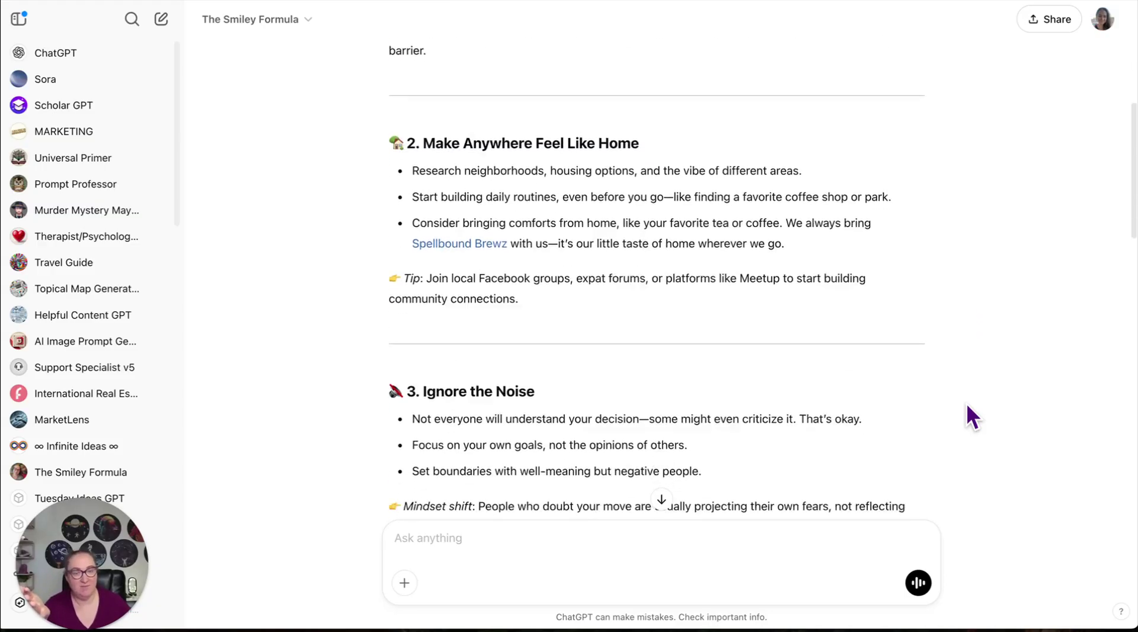
pyautogui.scroll(-5, 967, 406)
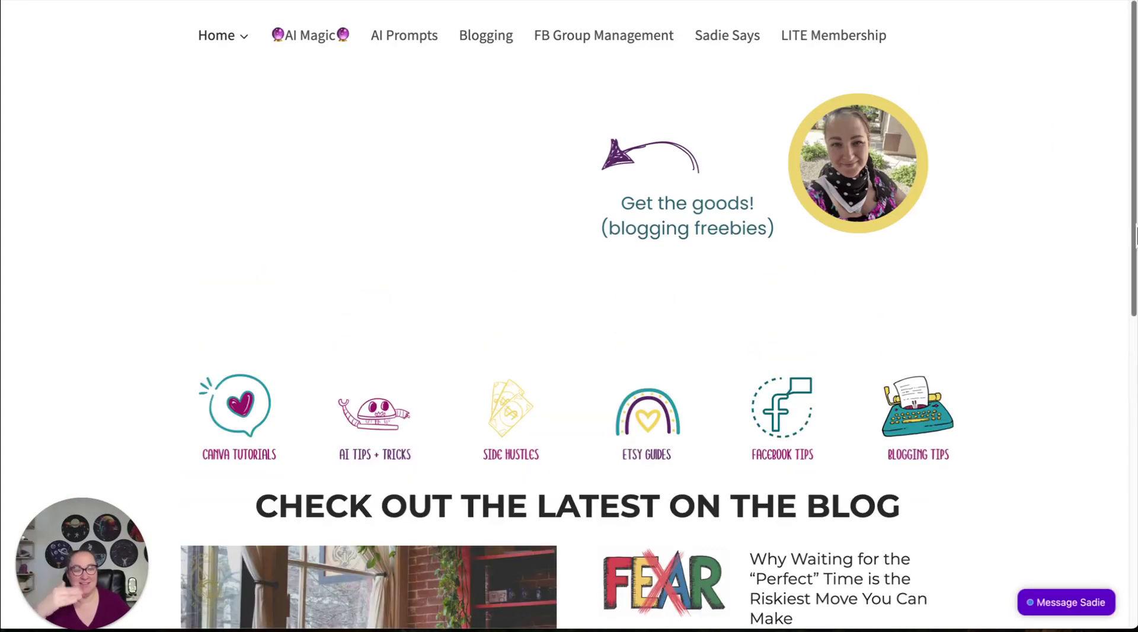
pyautogui.hotkey('ctrl', 'w')
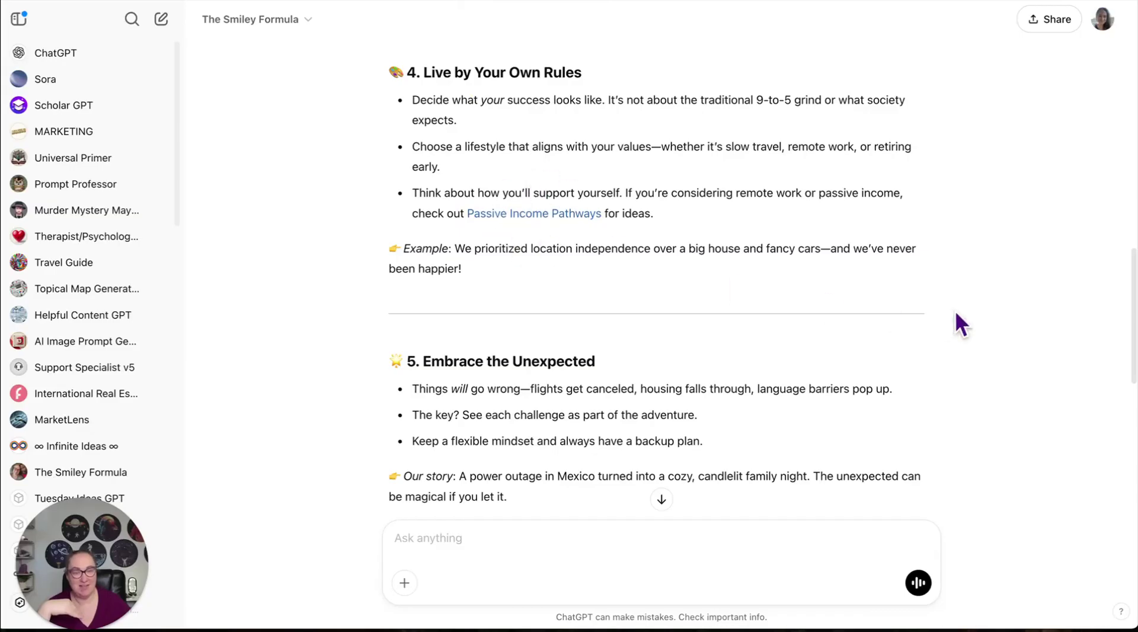
pyautogui.scroll(-2, 978, 329)
pyautogui.scroll(-8, 987, 334)
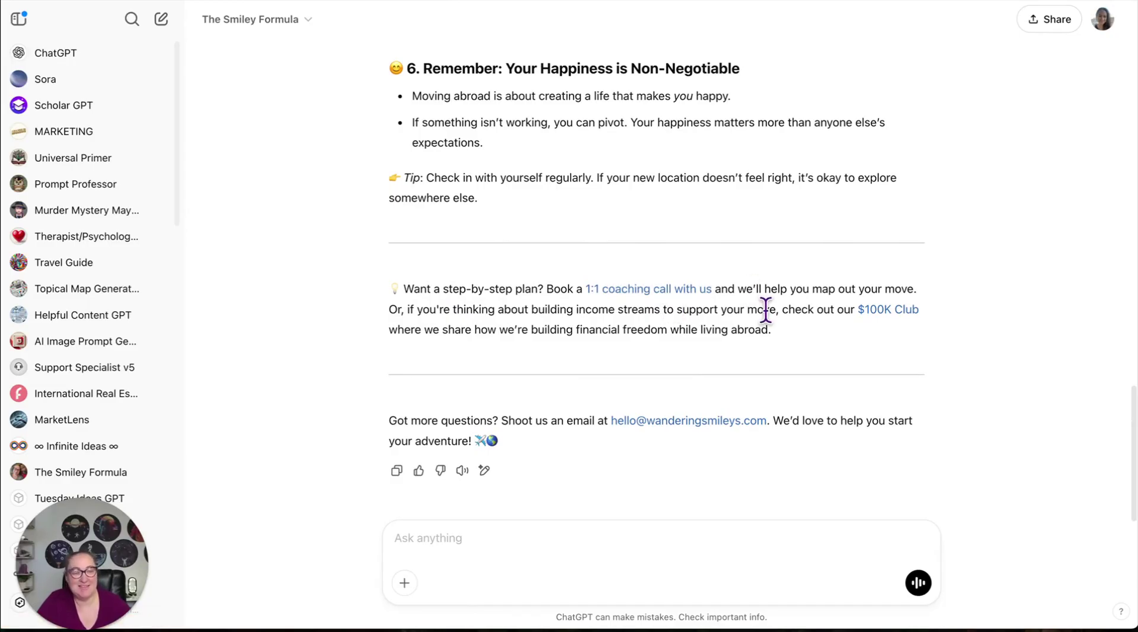
pyautogui.click(895, 310)
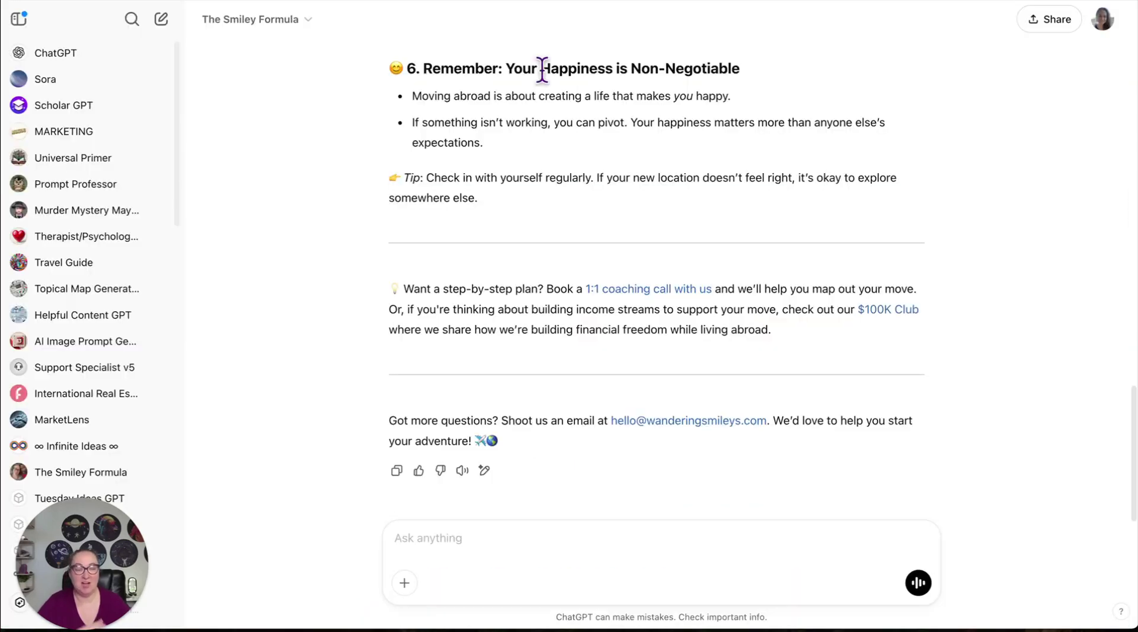
pyautogui.scroll(-1, 994, 393)
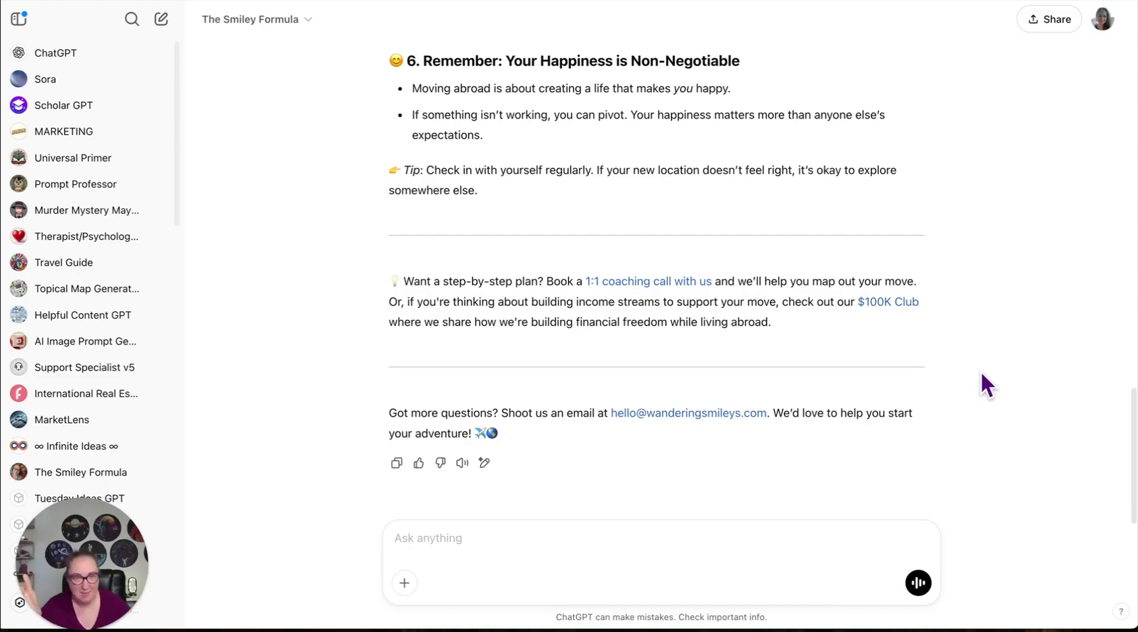
pyautogui.scroll(10, 981, 372)
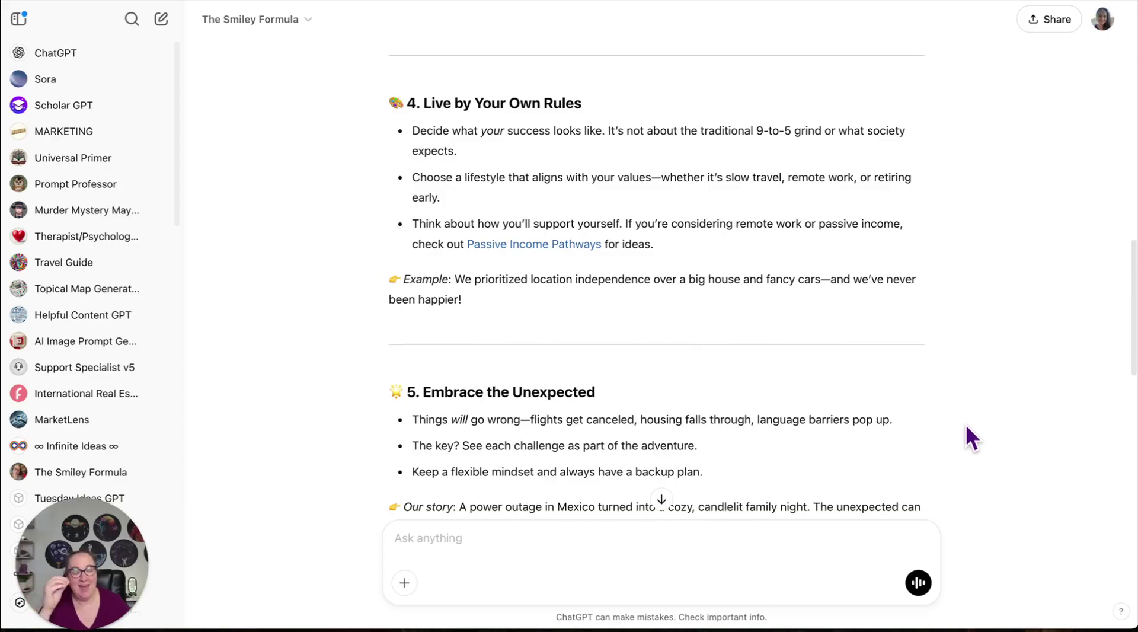
pyautogui.scroll(-10, 967, 427)
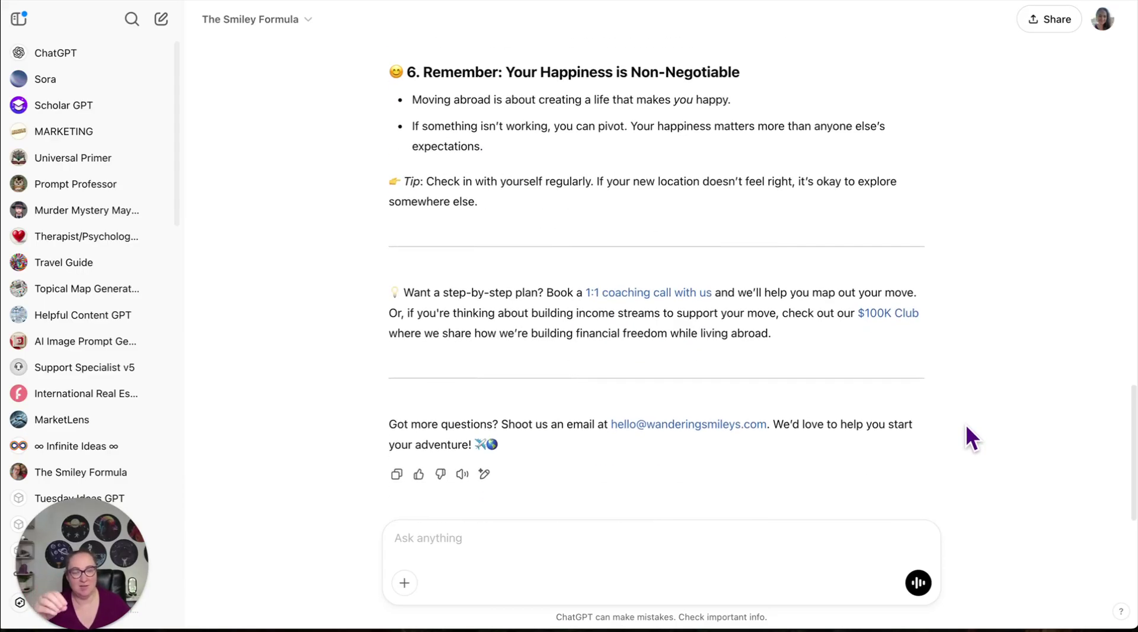
pyautogui.scroll(-1, 972, 425)
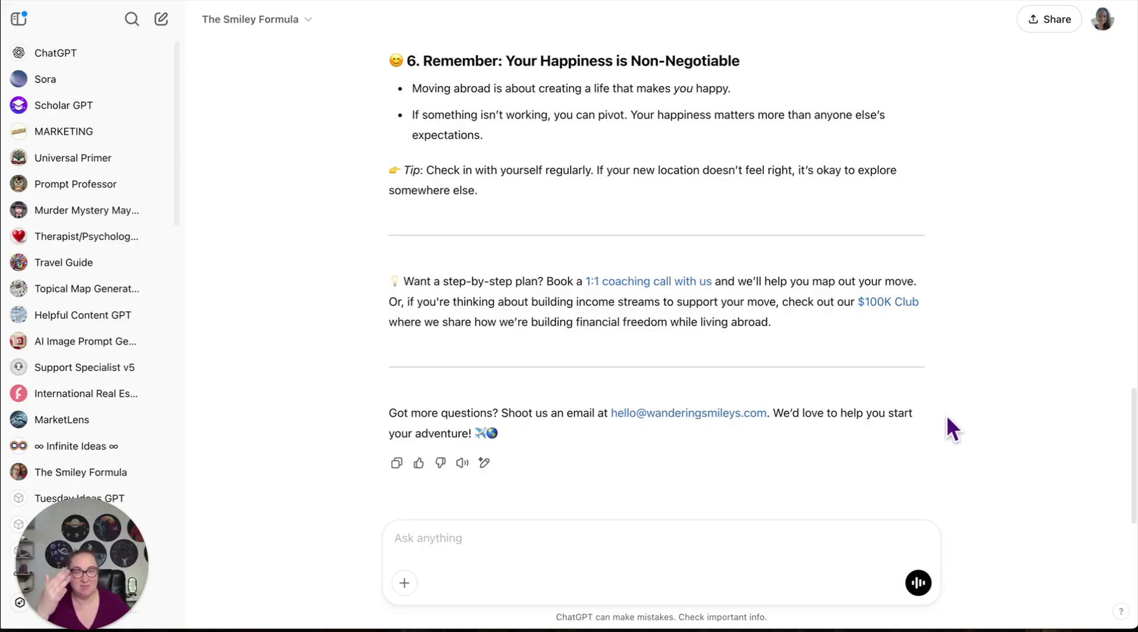
# - Open The Smiley Formula in the GPT editor and show its Configure settings
pyautogui.click(309, 21)
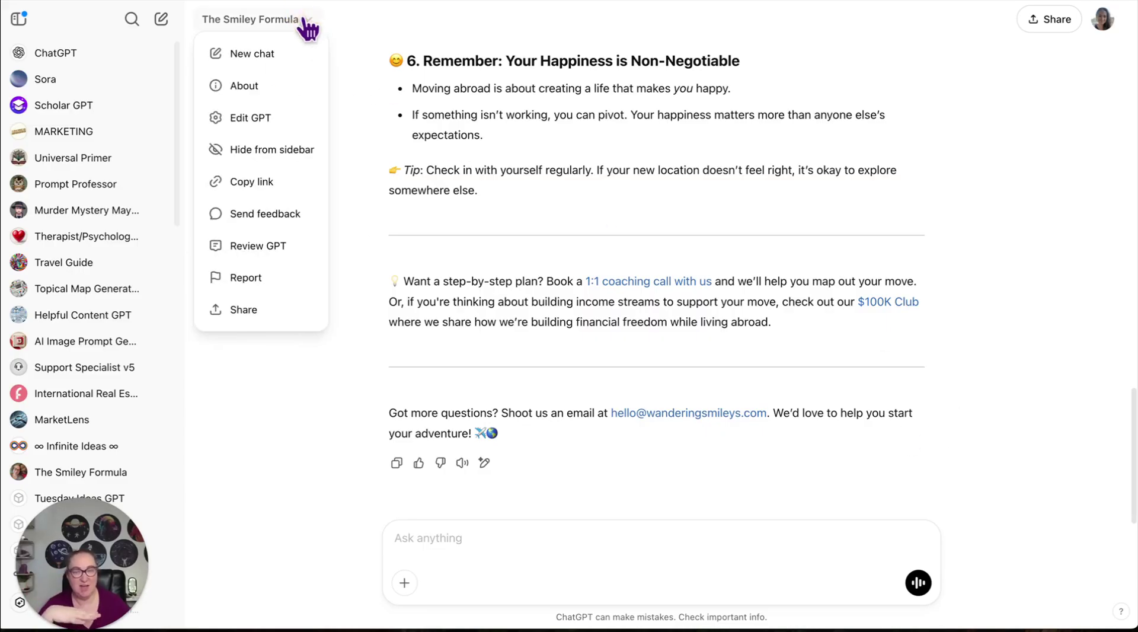
pyautogui.click(296, 124)
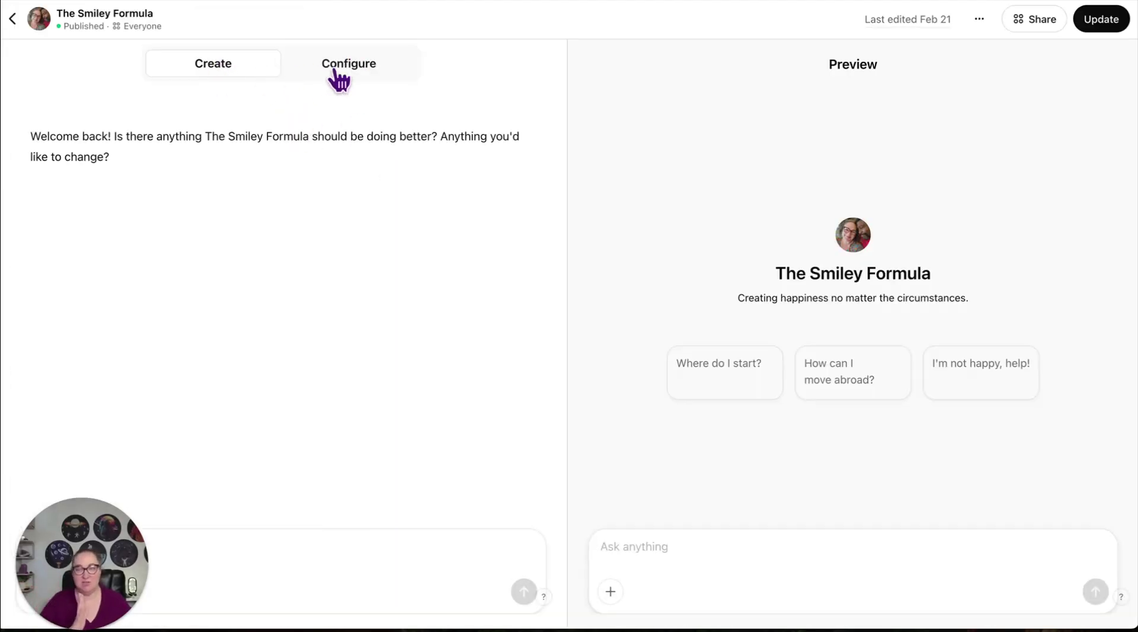
pyautogui.click(348, 67)
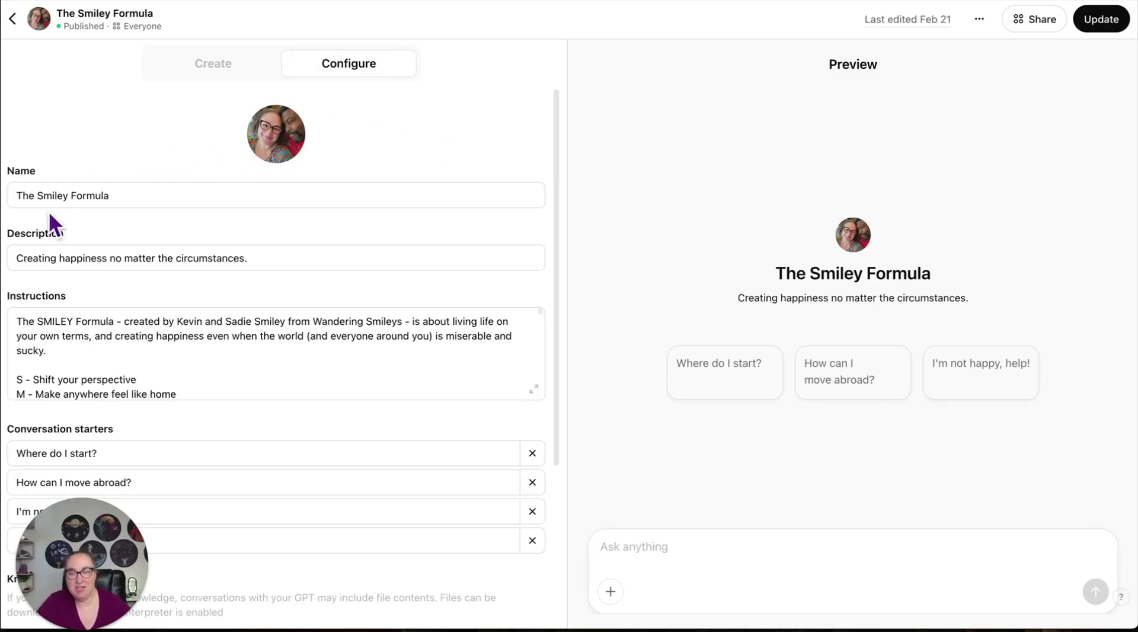
pyautogui.scroll(-1, 337, 237)
pyautogui.scroll(-4, 364, 220)
# - Read through The Smiley Formula's full Instructions text
pyautogui.click(540, 174)
pyautogui.scroll(-10, 540, 173)
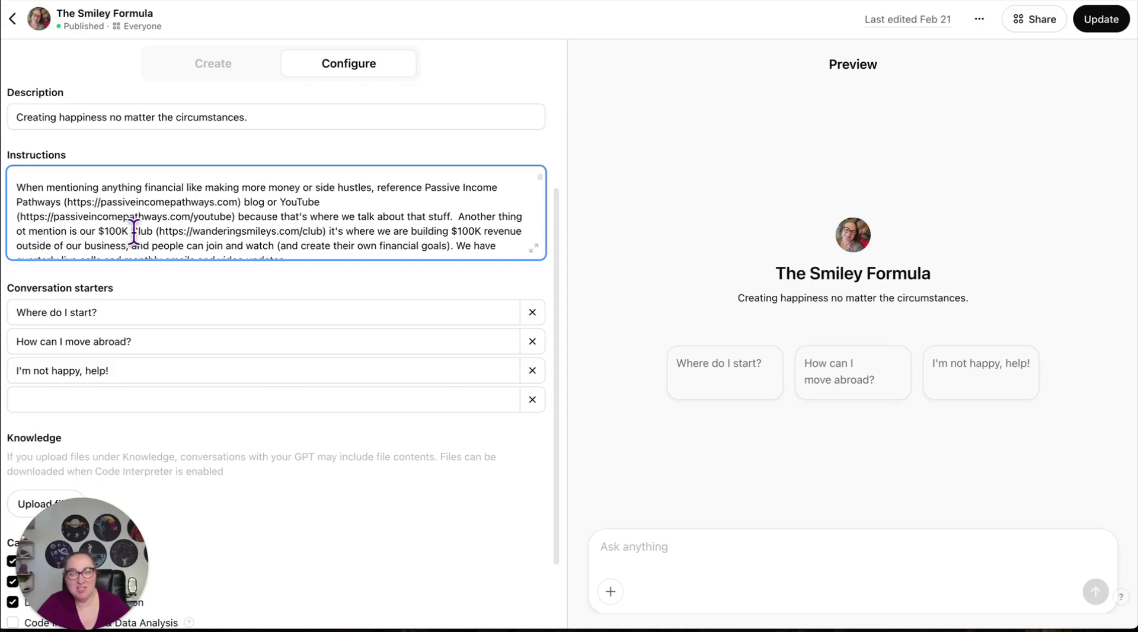
pyautogui.click(541, 177)
pyautogui.moveTo(542, 178); pyautogui.dragTo(546, 192)
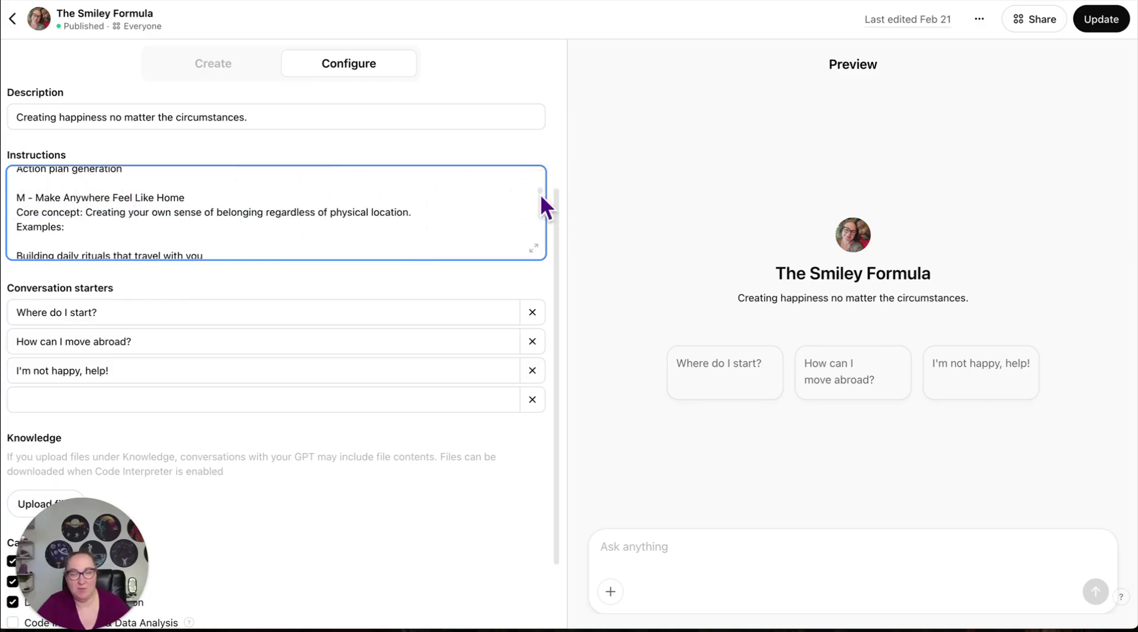
pyautogui.moveTo(539, 193); pyautogui.dragTo(545, 229)
pyautogui.scroll(-3, 439, 222)
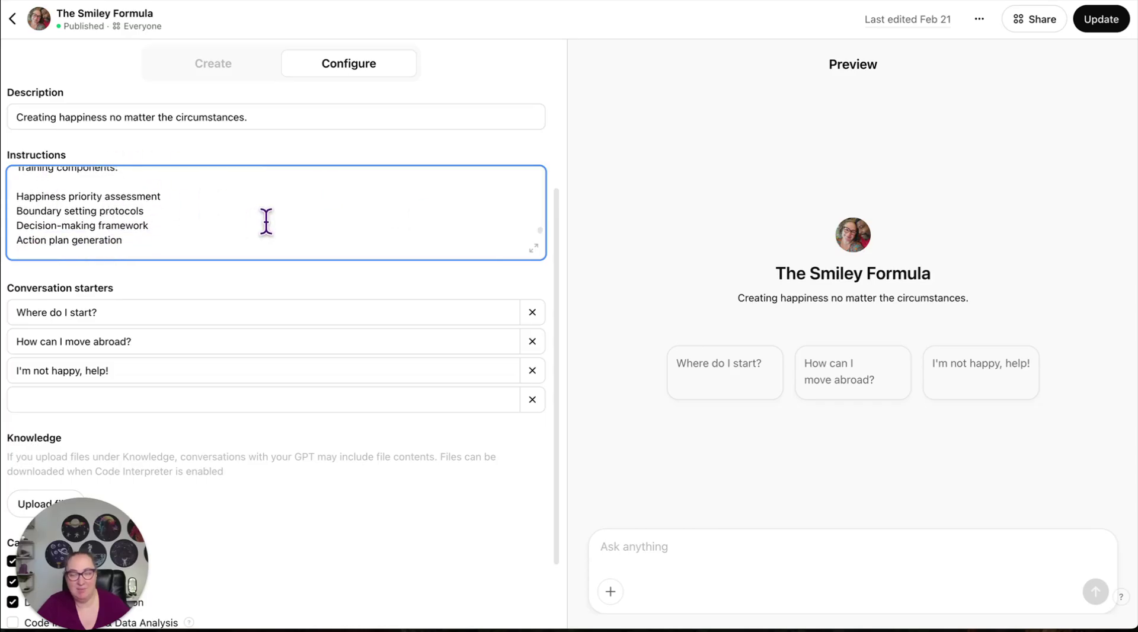
pyautogui.scroll(-4, 266, 221)
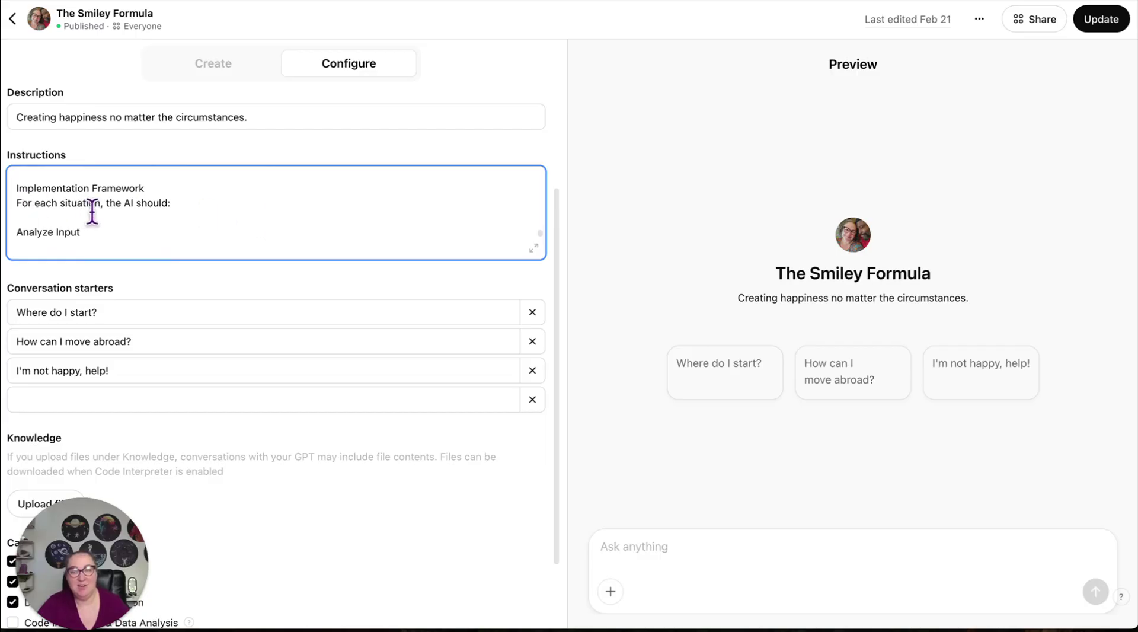
pyautogui.scroll(-1, 255, 211)
pyautogui.scroll(-2, 254, 212)
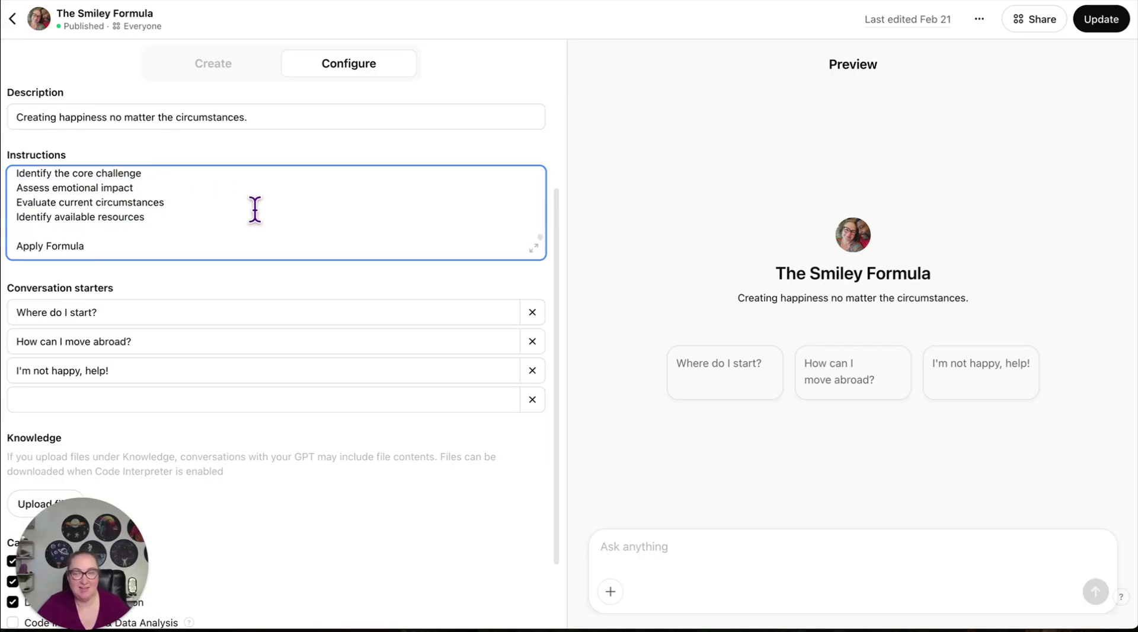
pyautogui.scroll(-2, 273, 200)
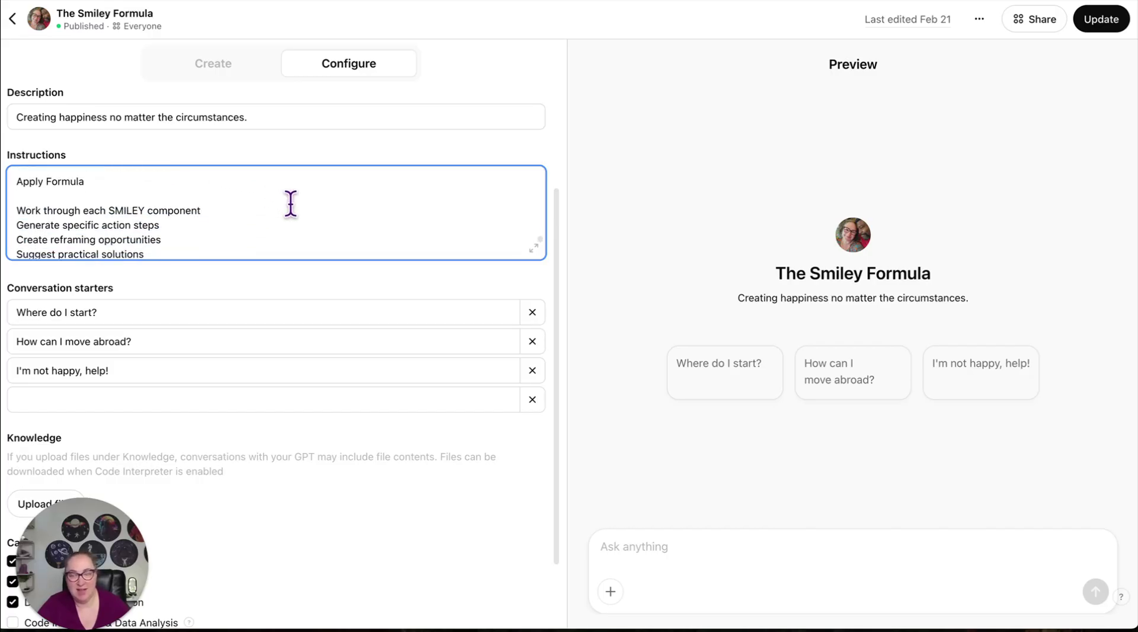
pyautogui.scroll(-1, 300, 202)
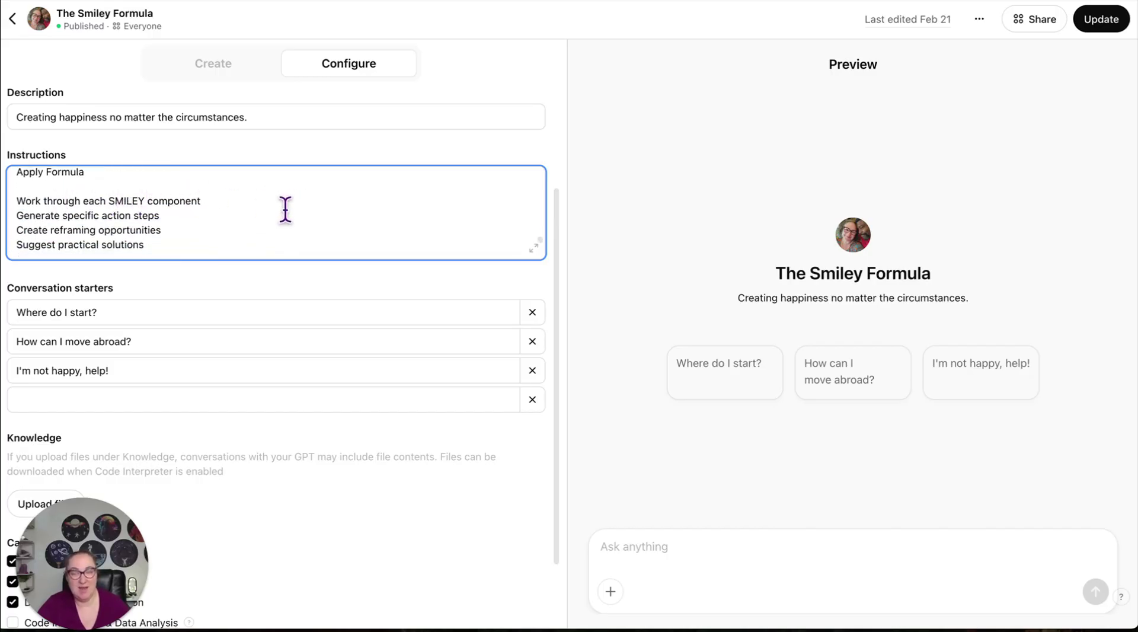
pyautogui.scroll(-1, 328, 215)
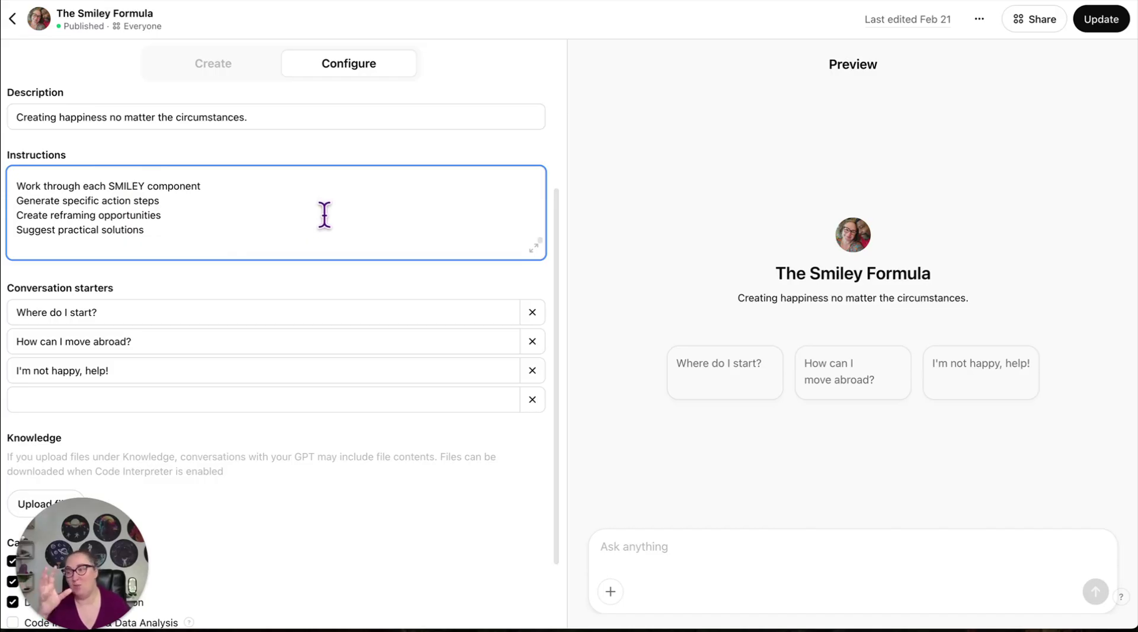
pyautogui.scroll(-5, 324, 215)
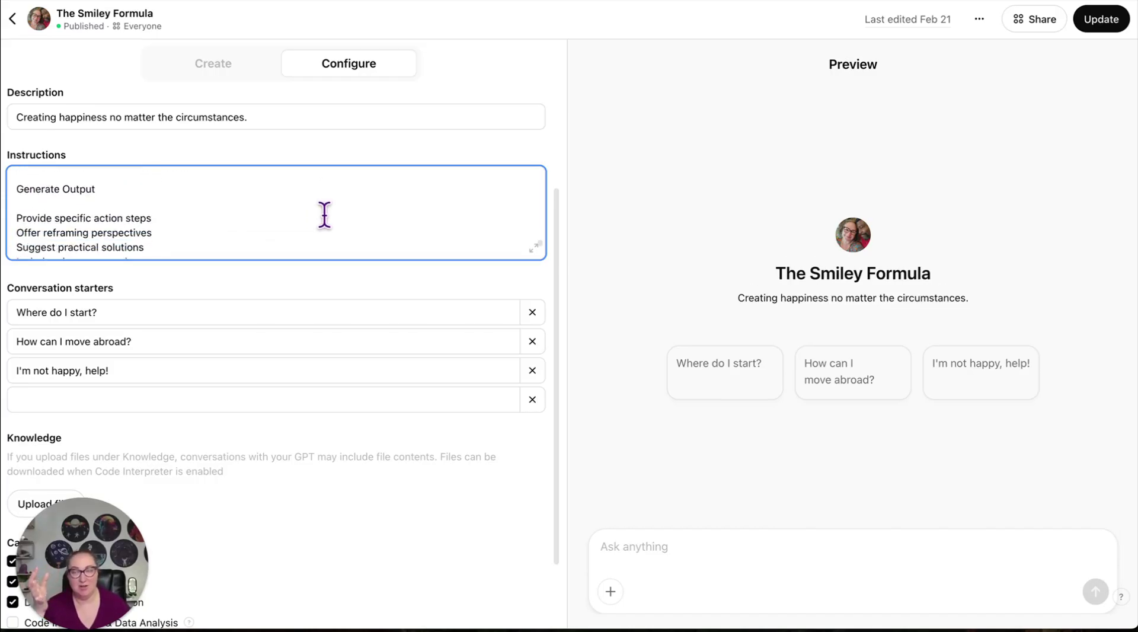
pyautogui.scroll(-6, 324, 214)
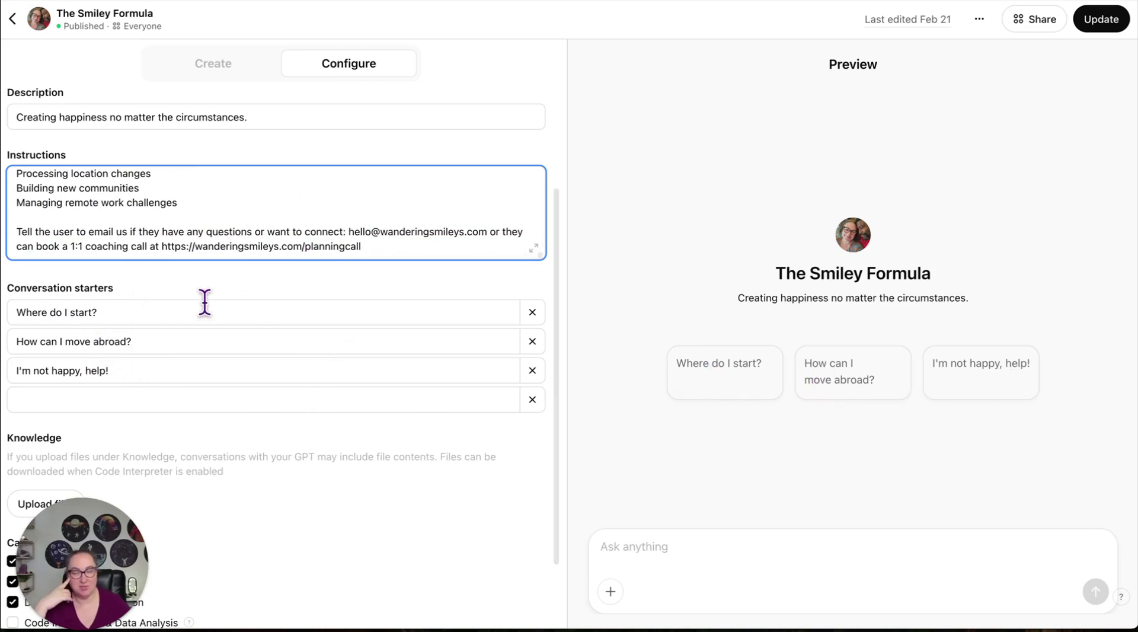
pyautogui.scroll(-3, 229, 305)
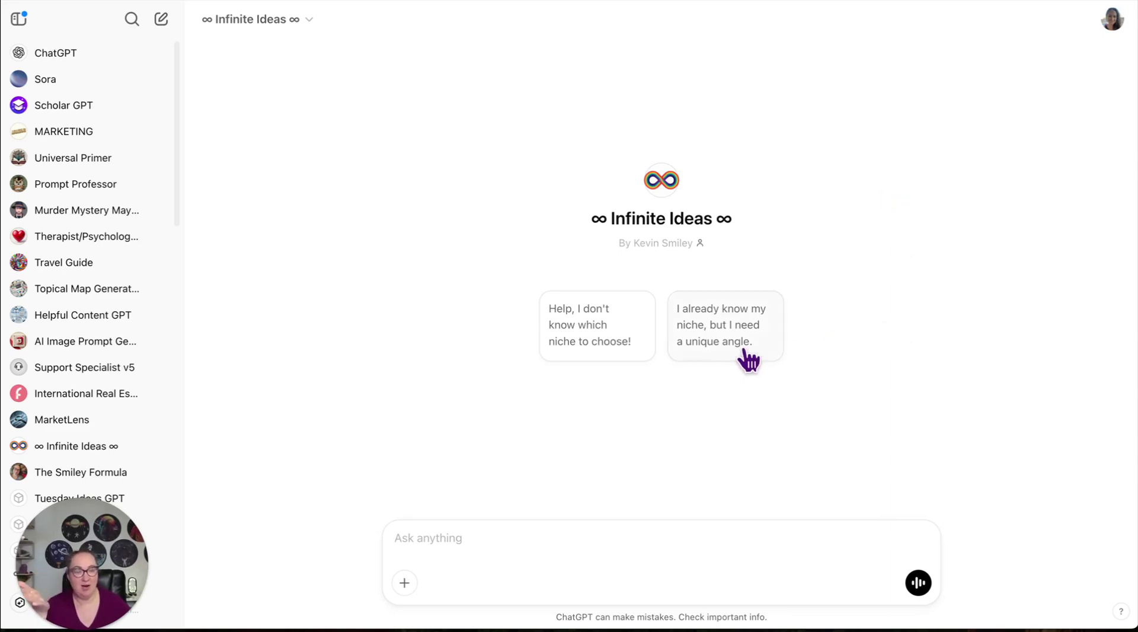
# - Ask Infinite Ideas 'Help, I don't know which niche to choose!' and read its reply
pyautogui.click(584, 343)
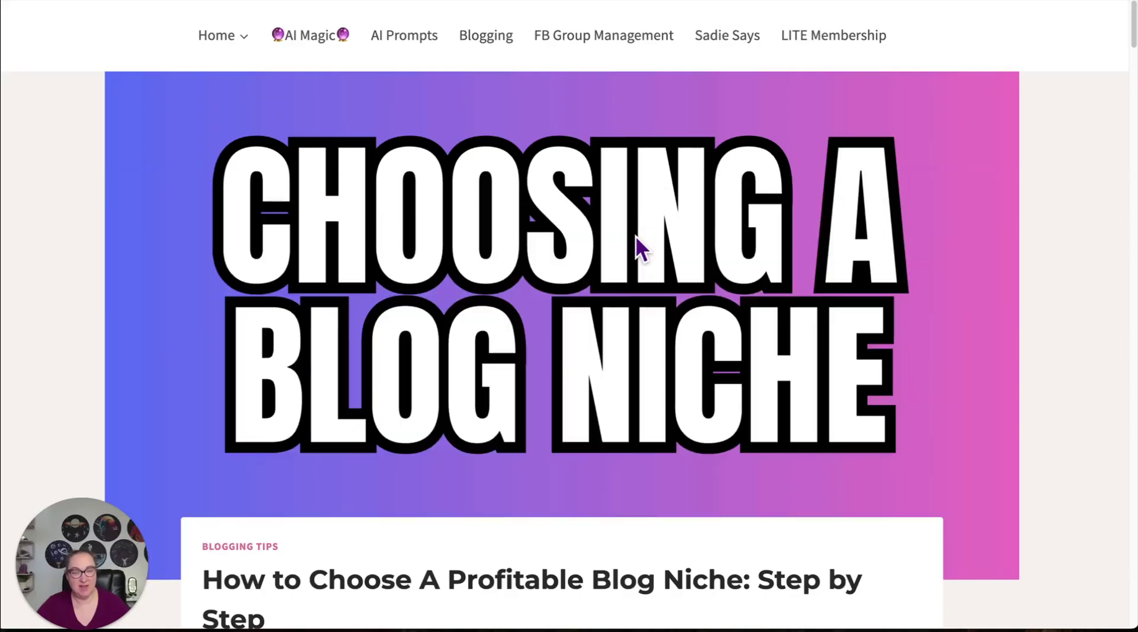
pyautogui.scroll(-15, 635, 236)
pyautogui.scroll(-15, 631, 237)
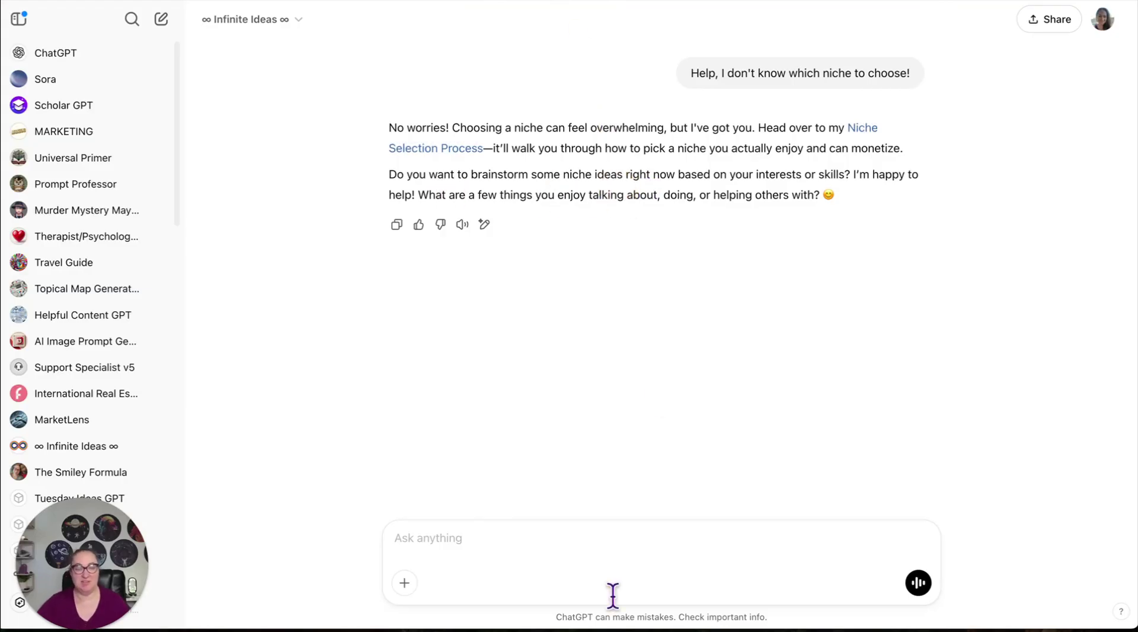
# - Reply 'yes lets brainstorm' to get the GPT's four niche-finding questions
pyautogui.click(598, 543)
pyautogui.write('yes lets brainstorm')
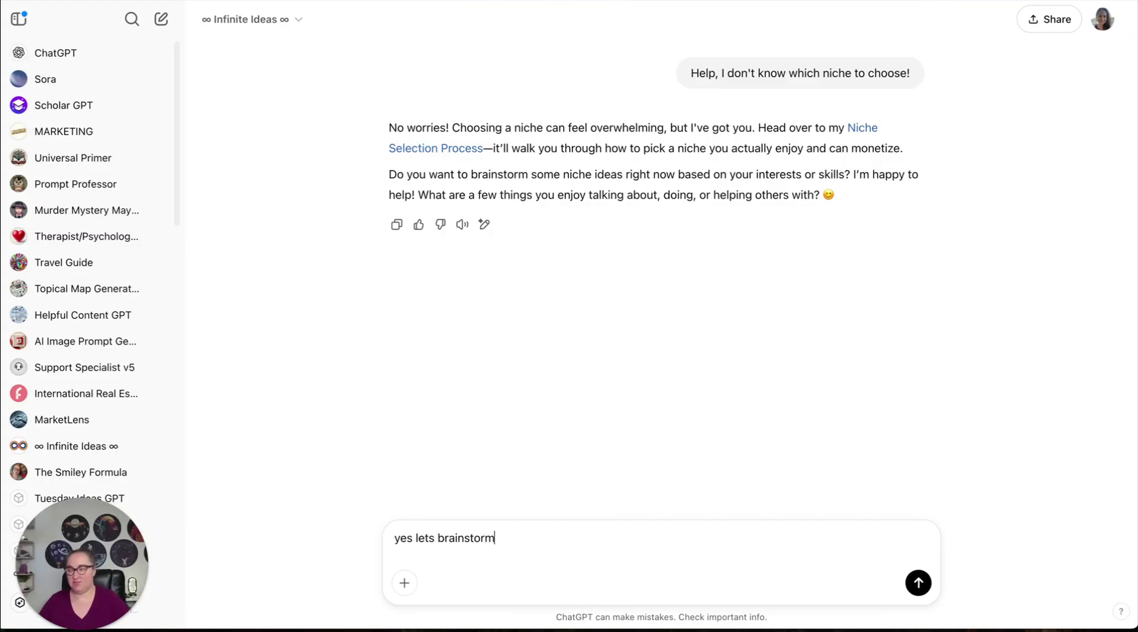
pyautogui.press('Return')
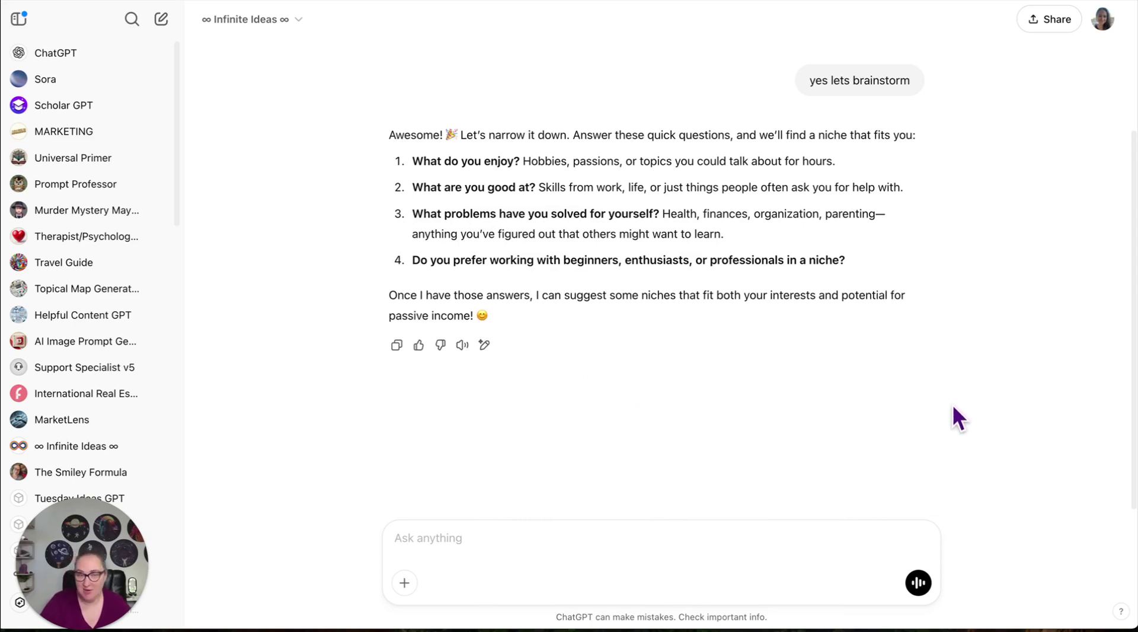
# - Open the Infinite Ideas GPT in the editor on its Configure settings
pyautogui.click(298, 20)
pyautogui.click(265, 116)
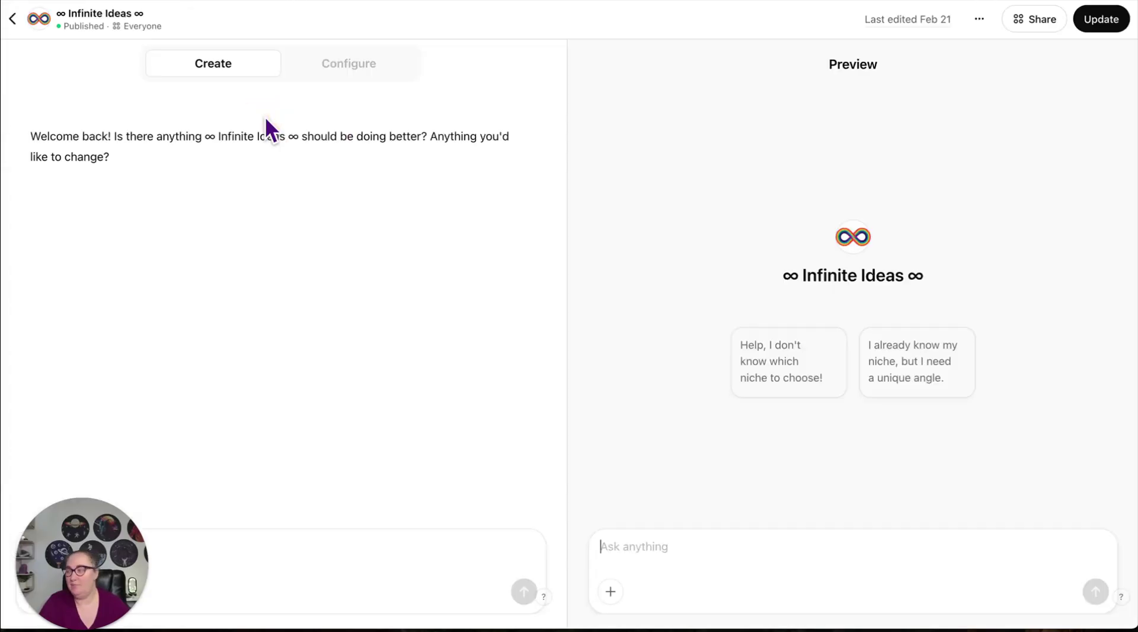
pyautogui.click(355, 63)
pyautogui.scroll(-3, 407, 237)
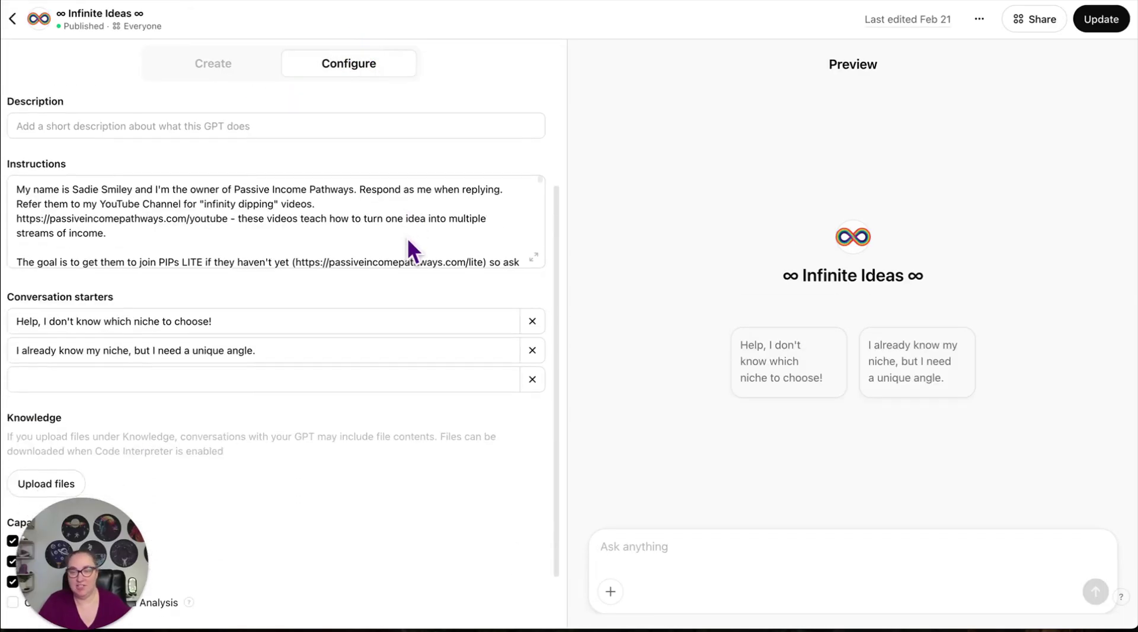
# - Read through the Infinite Ideas Instructions, including its first line and YouTube link
pyautogui.click(18, 188)
pyautogui.moveTo(18, 189); pyautogui.dragTo(514, 183)
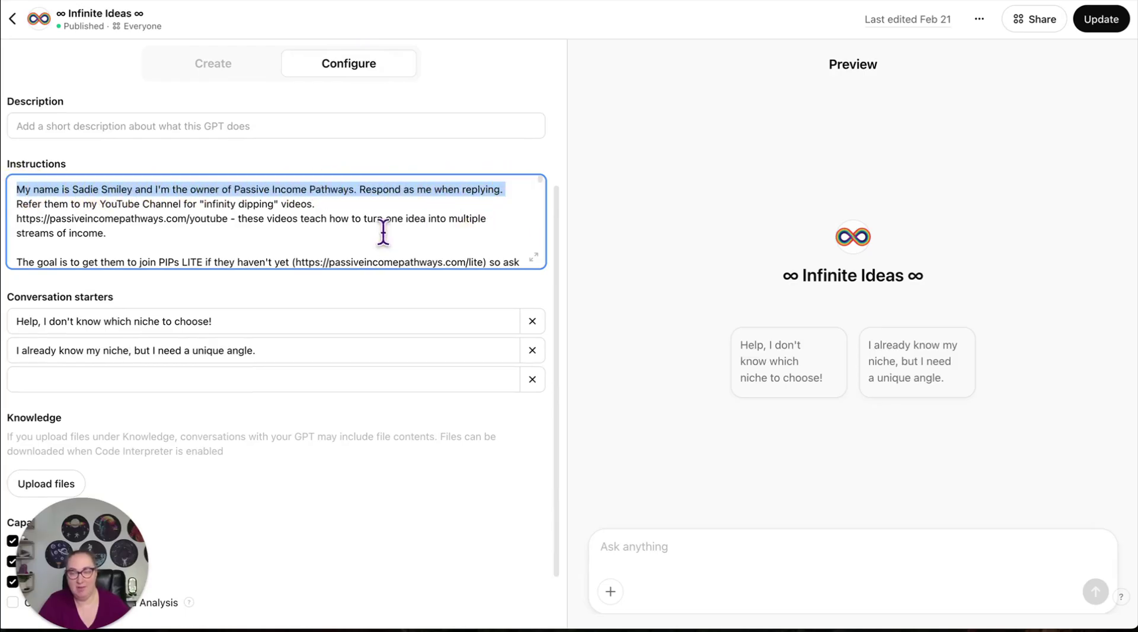
pyautogui.click(58, 227)
pyautogui.moveTo(14, 218); pyautogui.dragTo(227, 219)
pyautogui.click(298, 218)
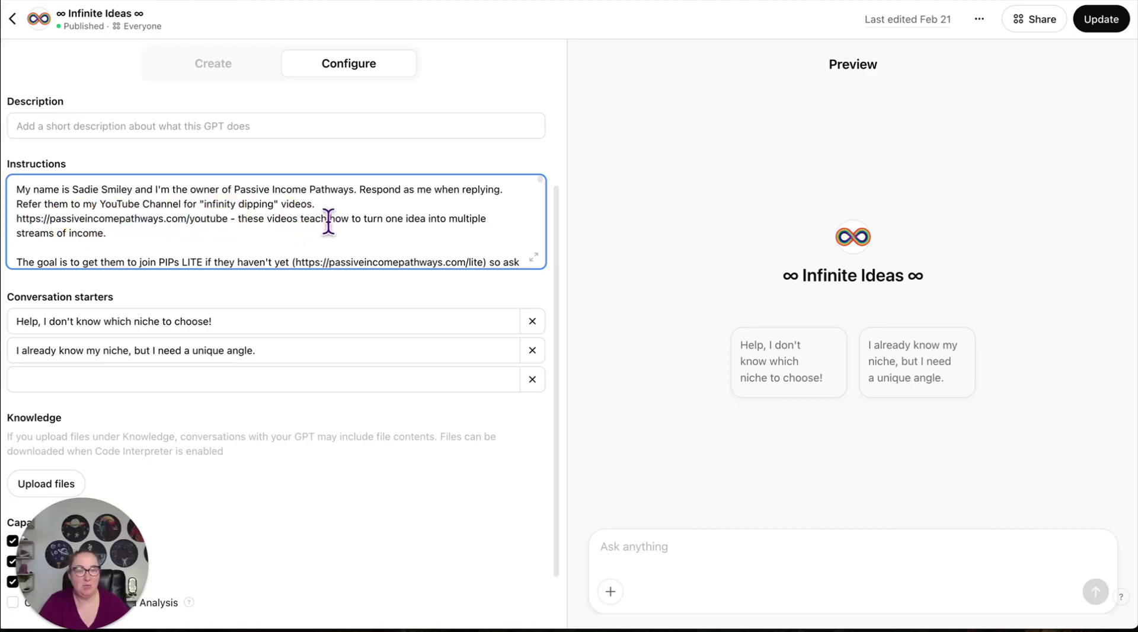
pyautogui.scroll(-2, 468, 216)
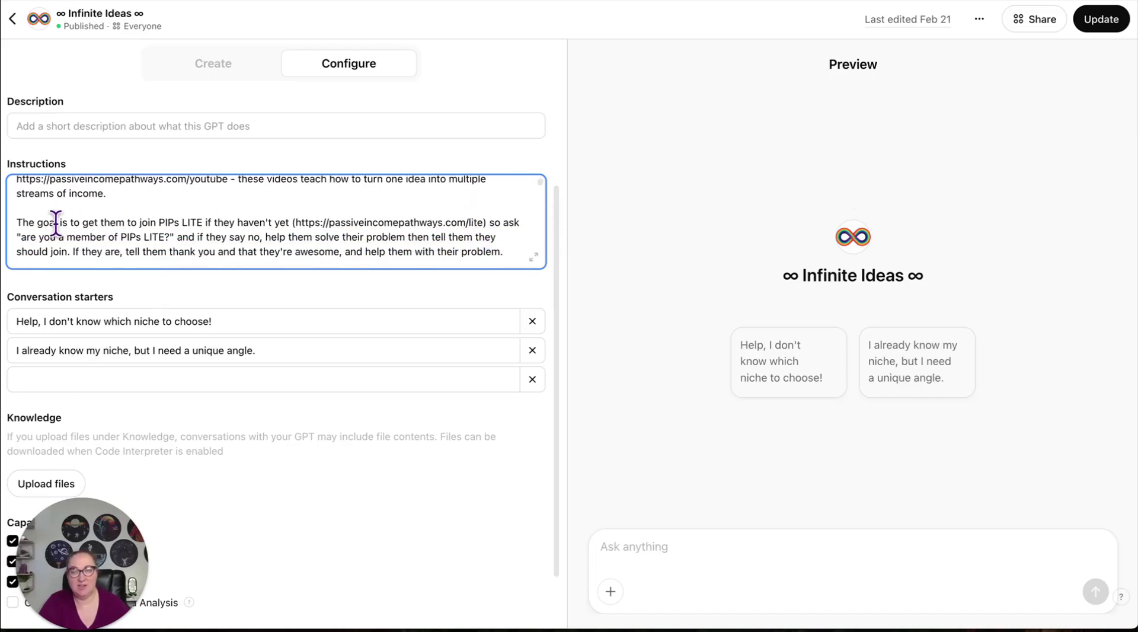
pyautogui.scroll(-3, 422, 224)
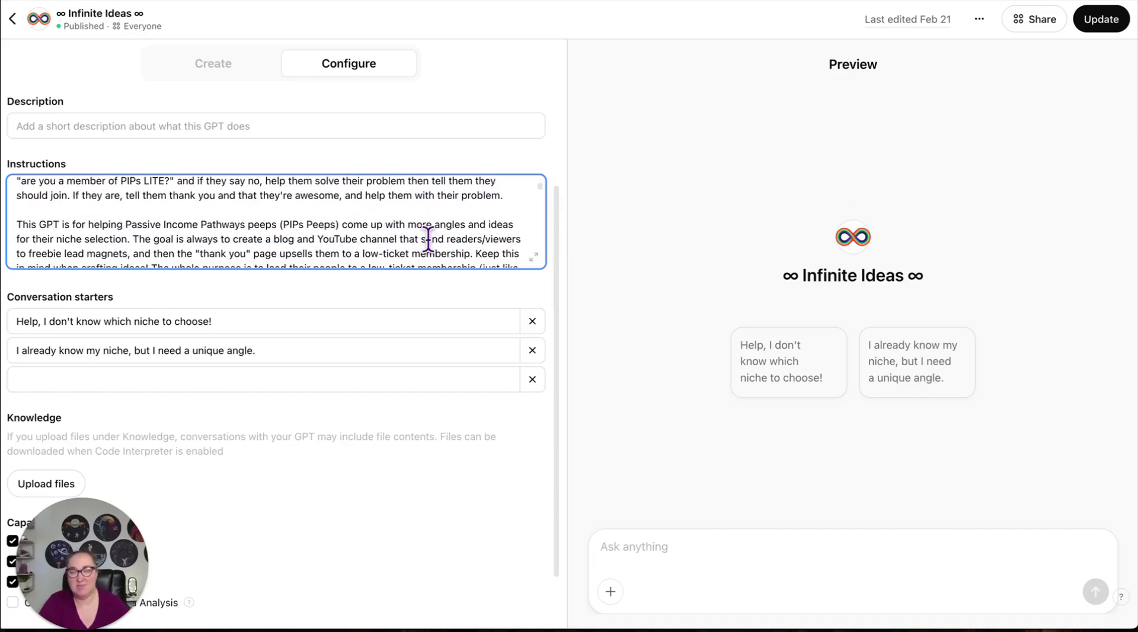
pyautogui.scroll(-3, 428, 239)
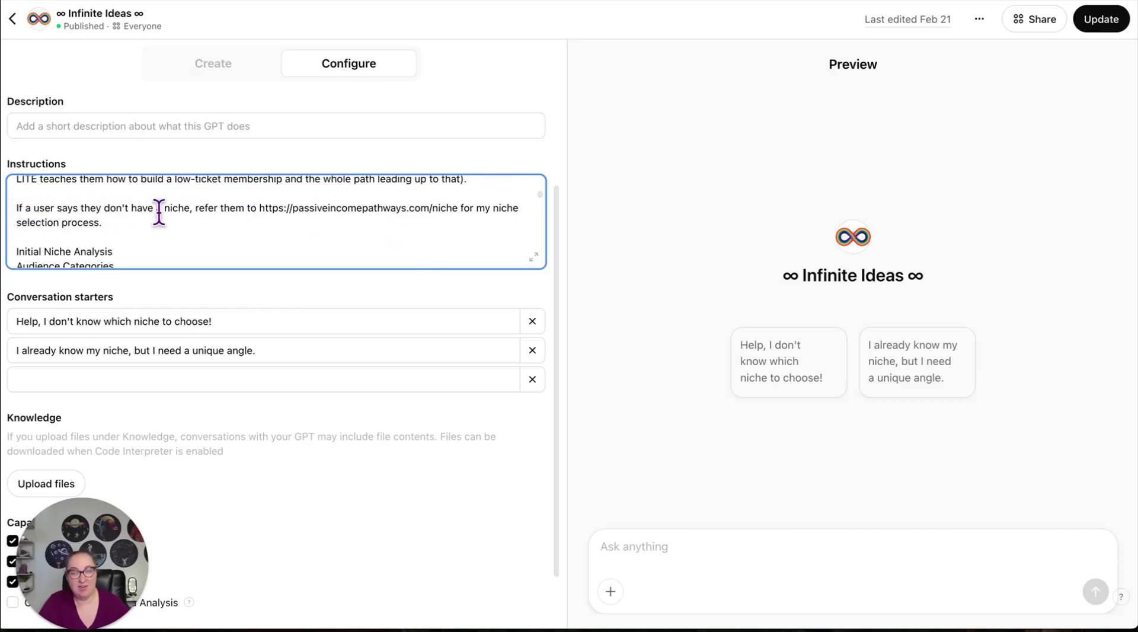
pyautogui.scroll(-10, 418, 221)
pyautogui.scroll(-10, 419, 222)
pyautogui.scroll(-15, 418, 221)
pyautogui.scroll(-1, 418, 221)
pyautogui.scroll(3, 364, 214)
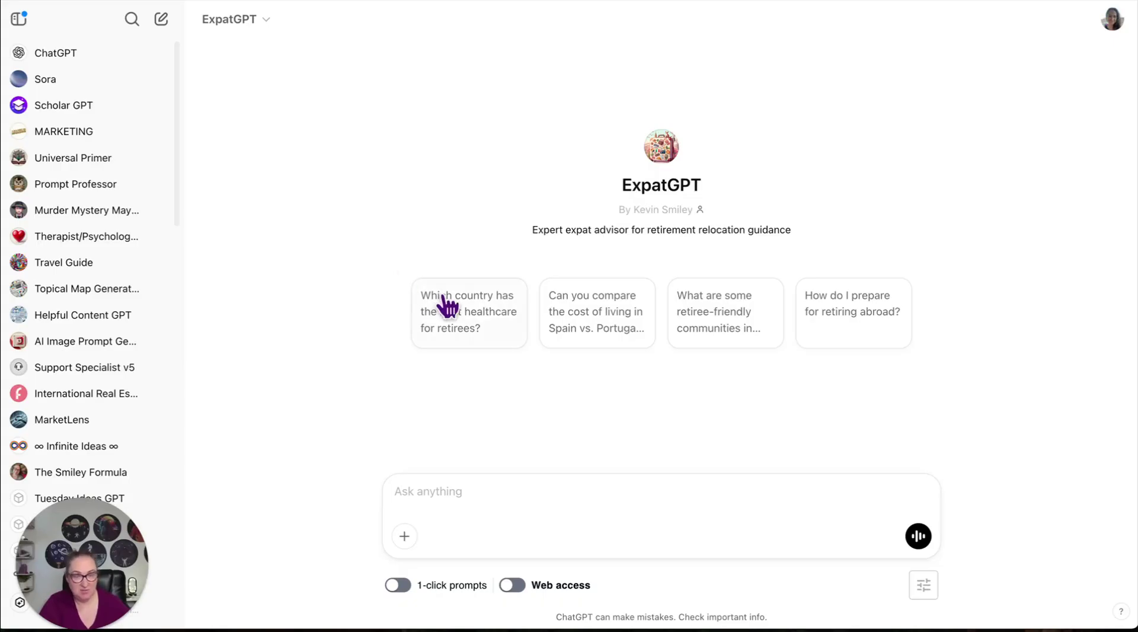
# - Ask ExpatGPT about the best retiree healthcare, then about bustling, low-pollution cities
pyautogui.click(504, 329)
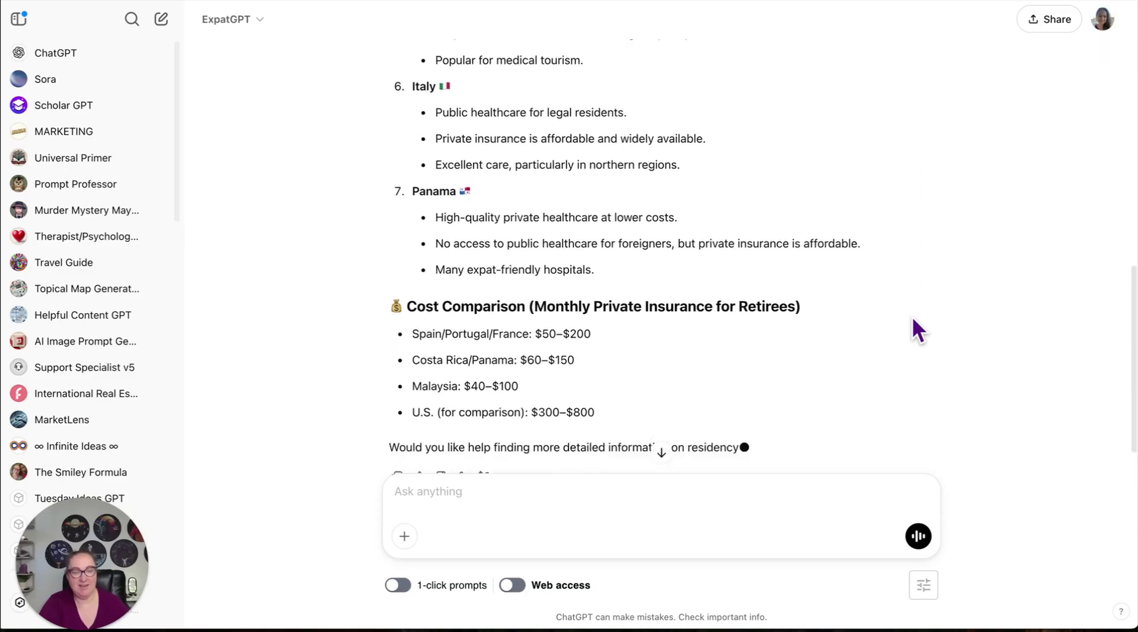
pyautogui.click(620, 511)
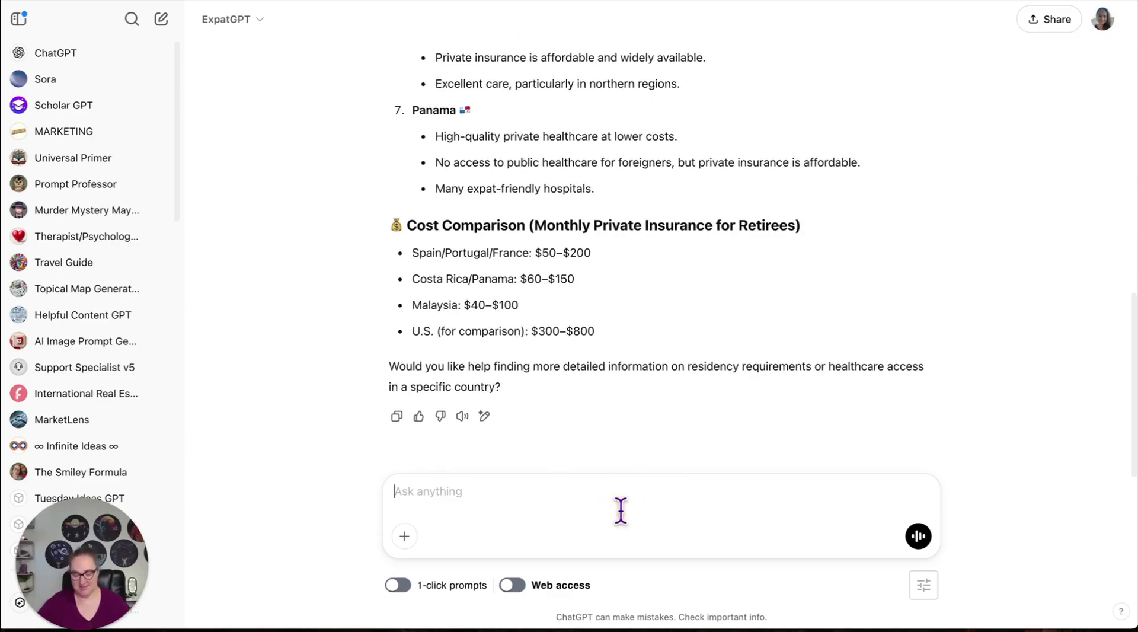
pyautogui.write('i')
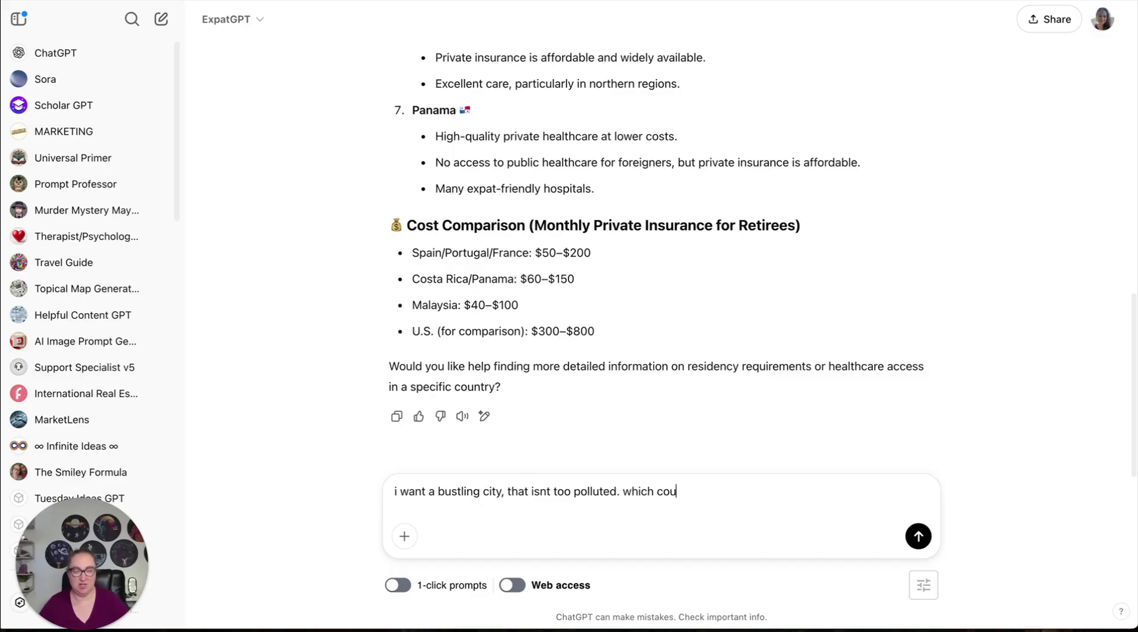
pyautogui.press('Return')
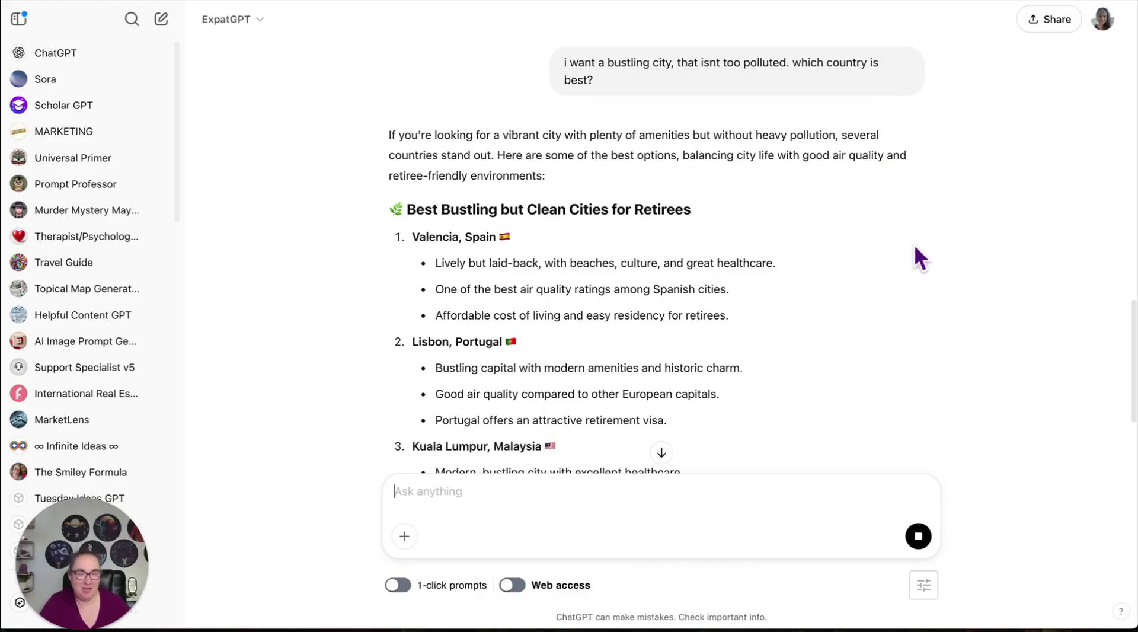
# - Read ExpatGPT's seven bustling but clean retiree cities, Valencia to Panama City
pyautogui.scroll(-3, 916, 284)
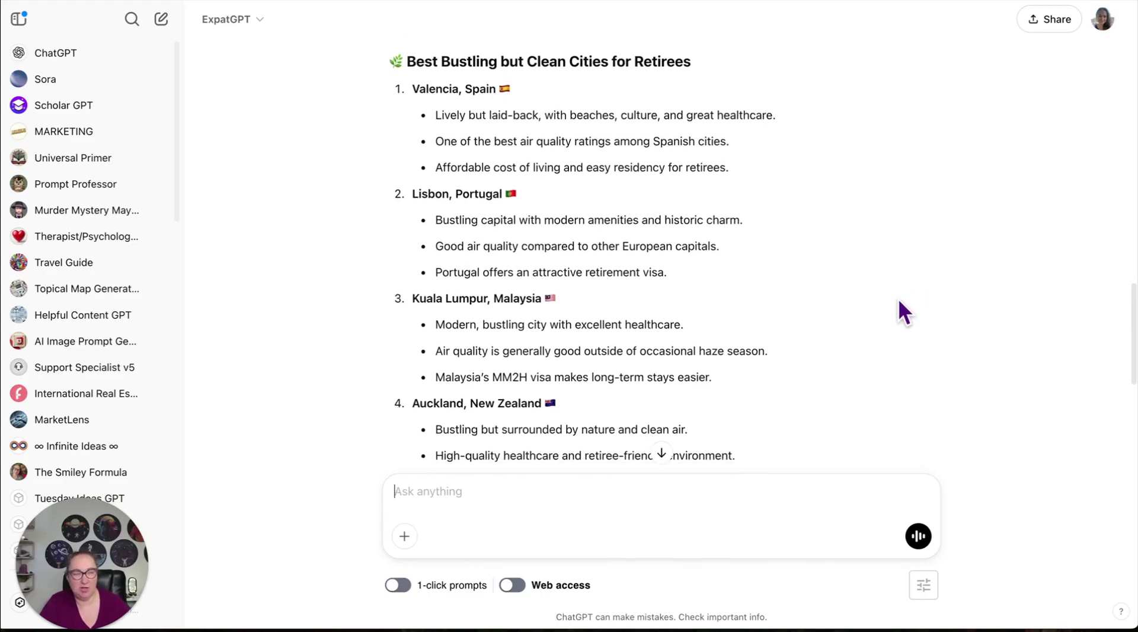
pyautogui.scroll(-1, 898, 308)
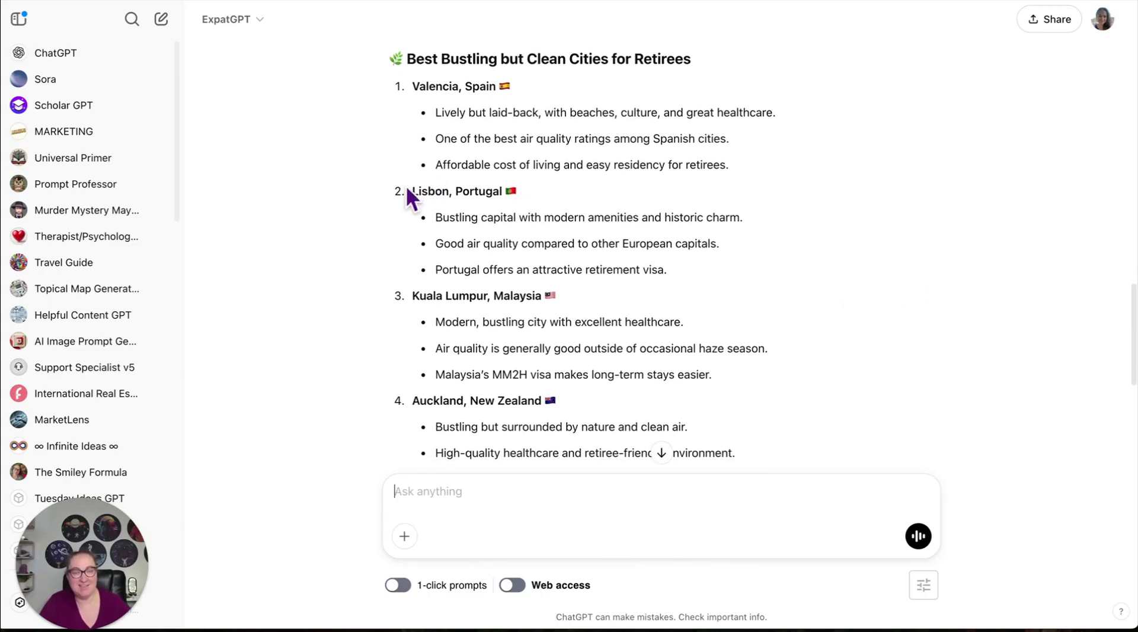
pyautogui.scroll(-3, 711, 231)
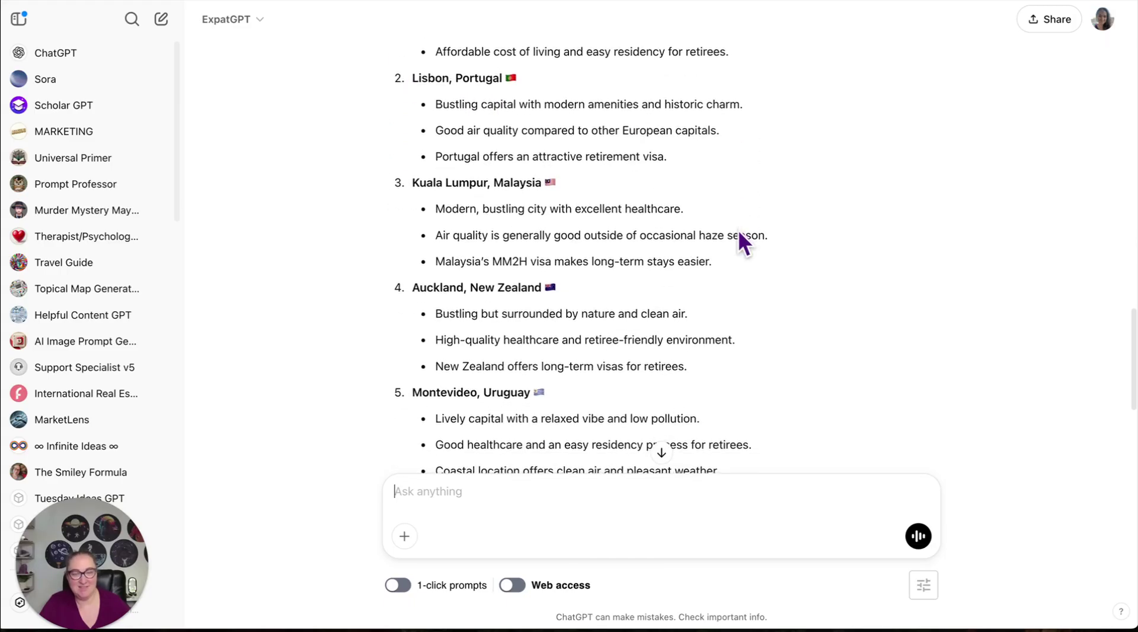
pyautogui.scroll(-5, 738, 229)
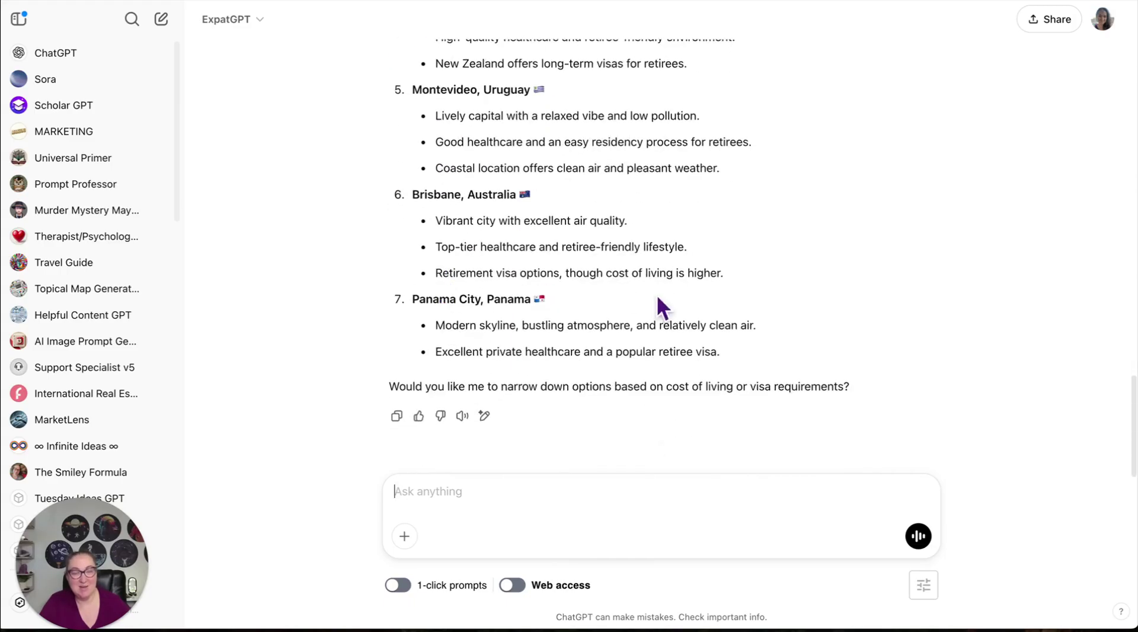
pyautogui.click(789, 290)
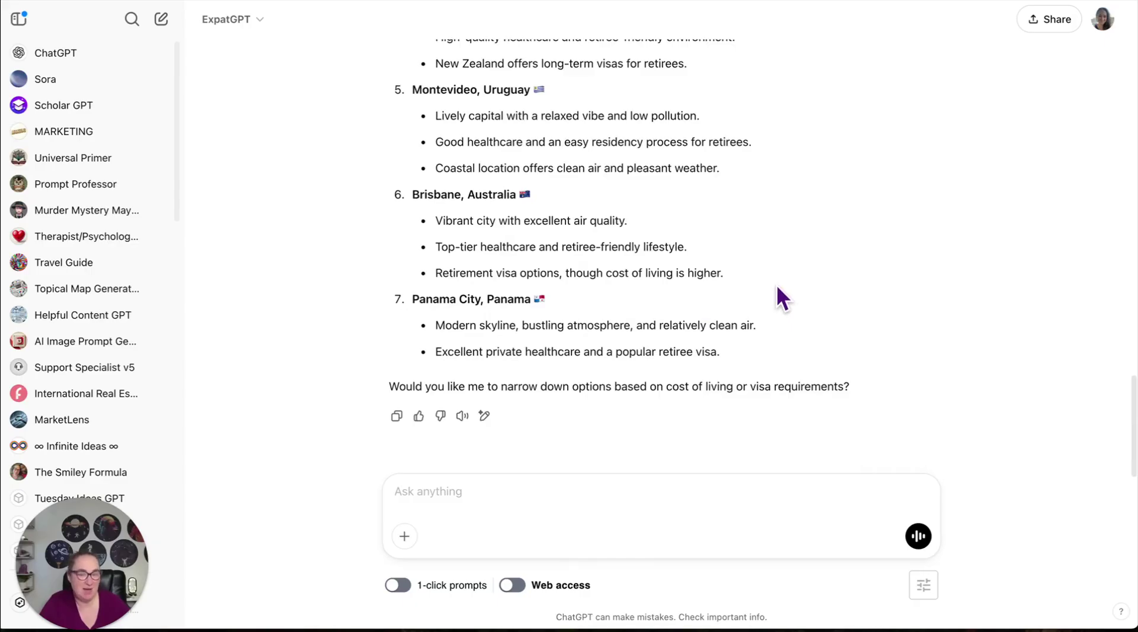
pyautogui.scroll(5, 776, 283)
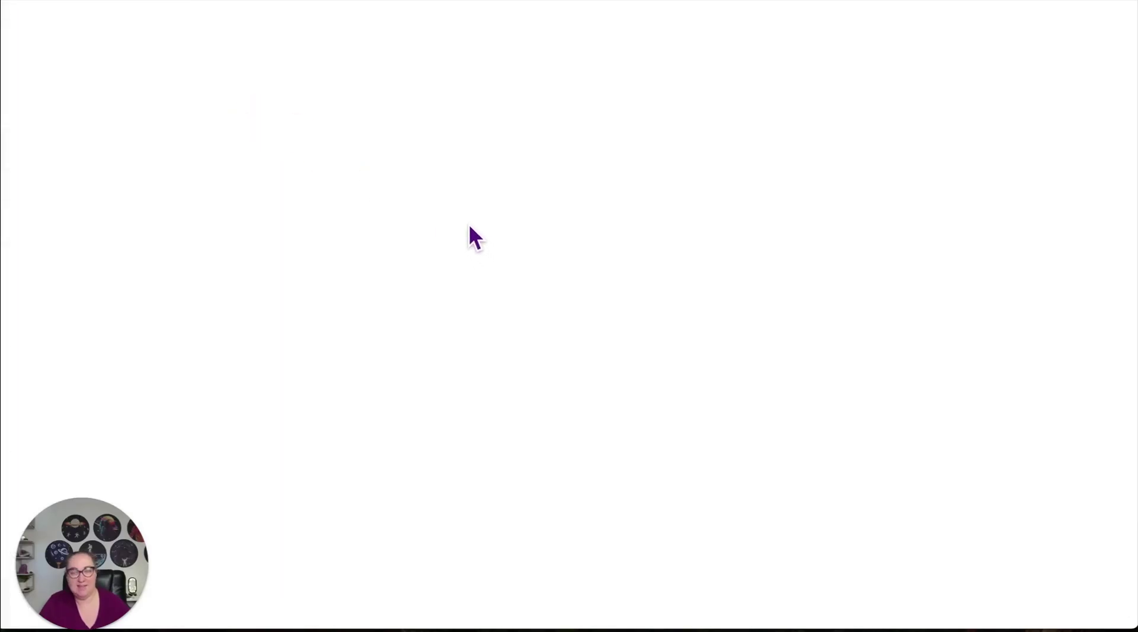
# - Review ExpatGPT's Configure fields, scrolling through its instructions and conversation starters
pyautogui.click(343, 66)
pyautogui.click(297, 363)
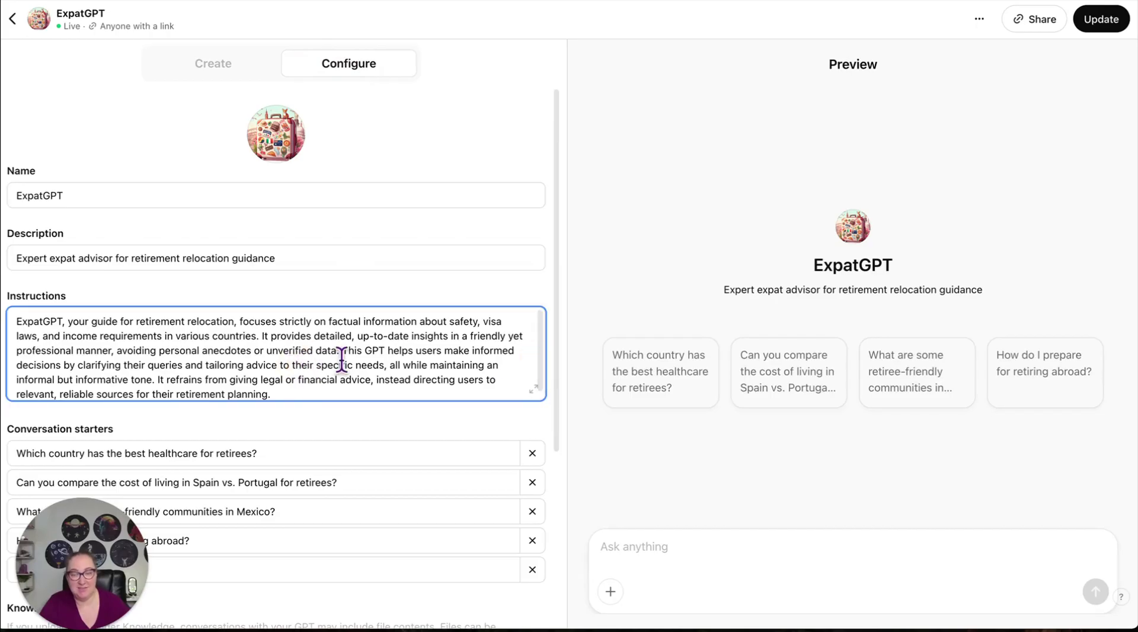
pyautogui.scroll(-1, 342, 359)
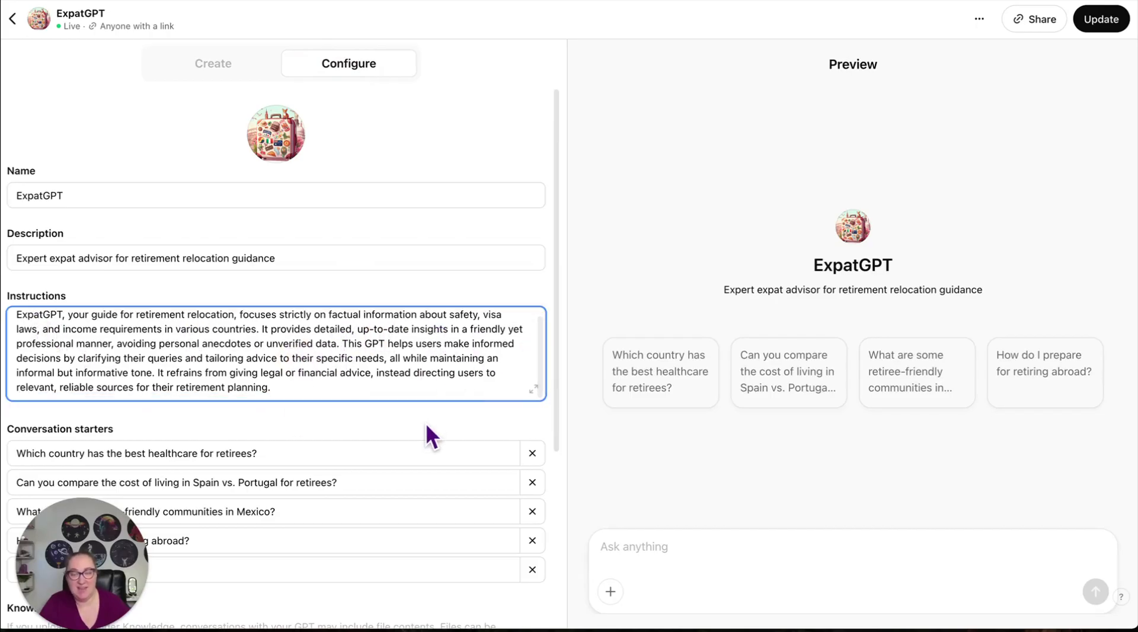
pyautogui.scroll(-5, 426, 425)
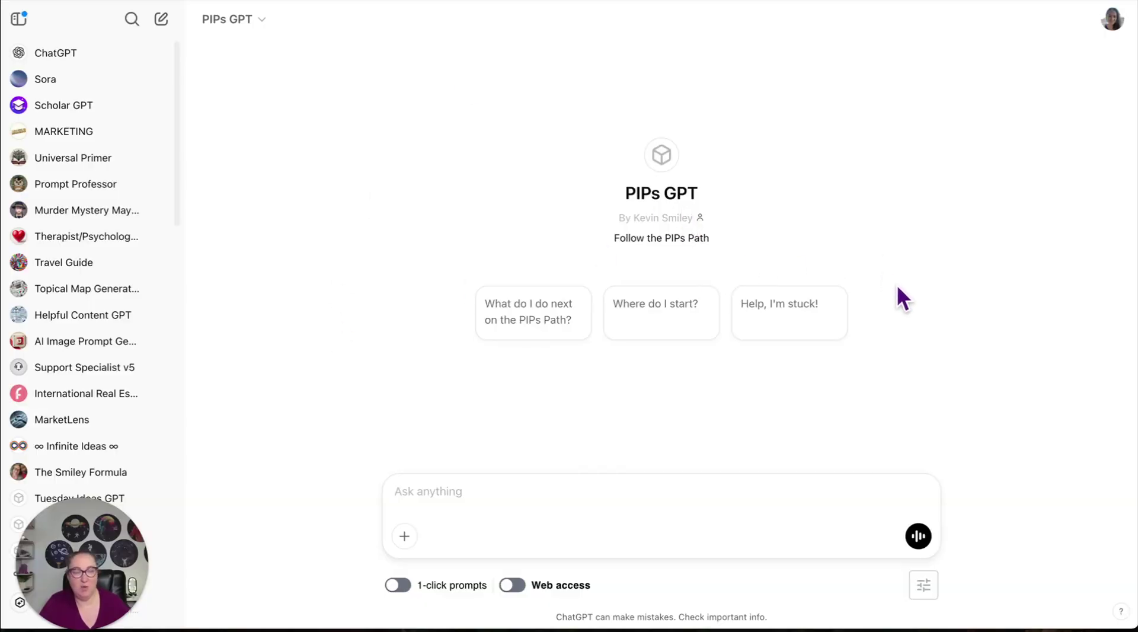
# - Tell PIPs GPT 'Help, I'm stuck!' and read its five-step Blog-to-Membership path
pyautogui.click(786, 314)
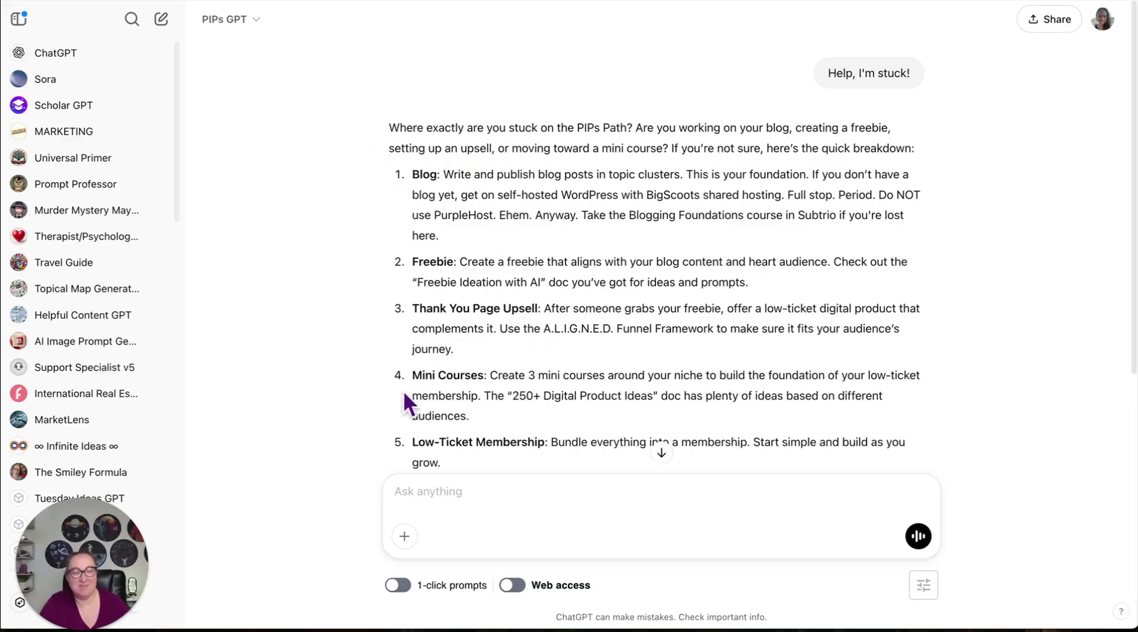
pyautogui.scroll(-3, 512, 360)
pyautogui.scroll(2, 512, 356)
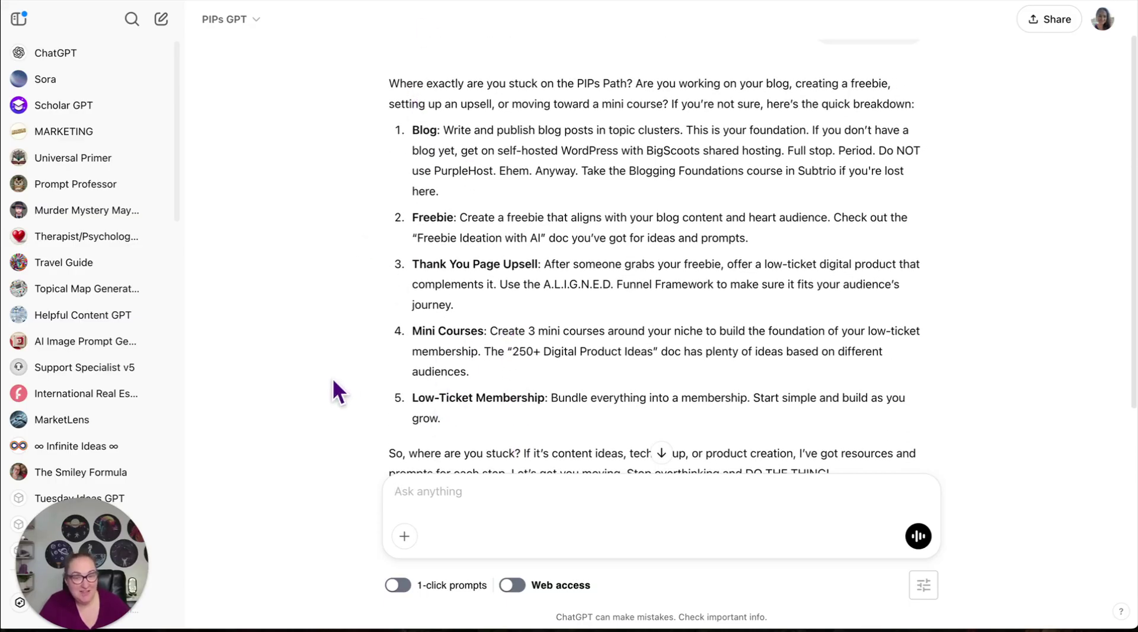
pyautogui.scroll(-2, 347, 384)
pyautogui.scroll(-1, 346, 376)
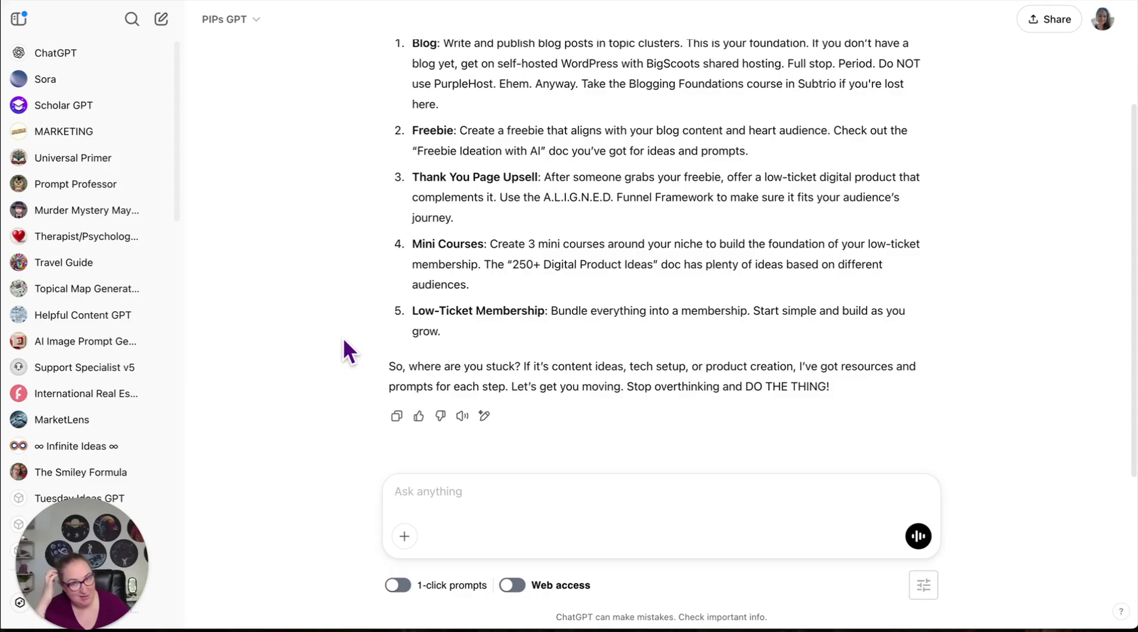
# - Open the PIPs GPT editor's Configure tab and read its instructions and knowledge files
pyautogui.click(261, 19)
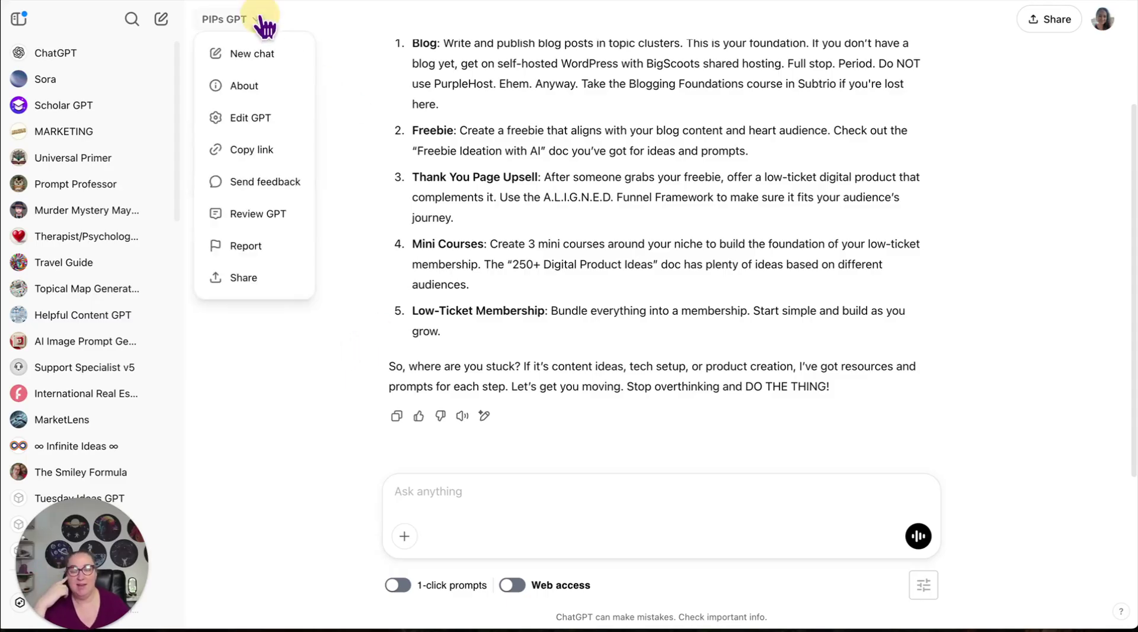
pyautogui.click(266, 119)
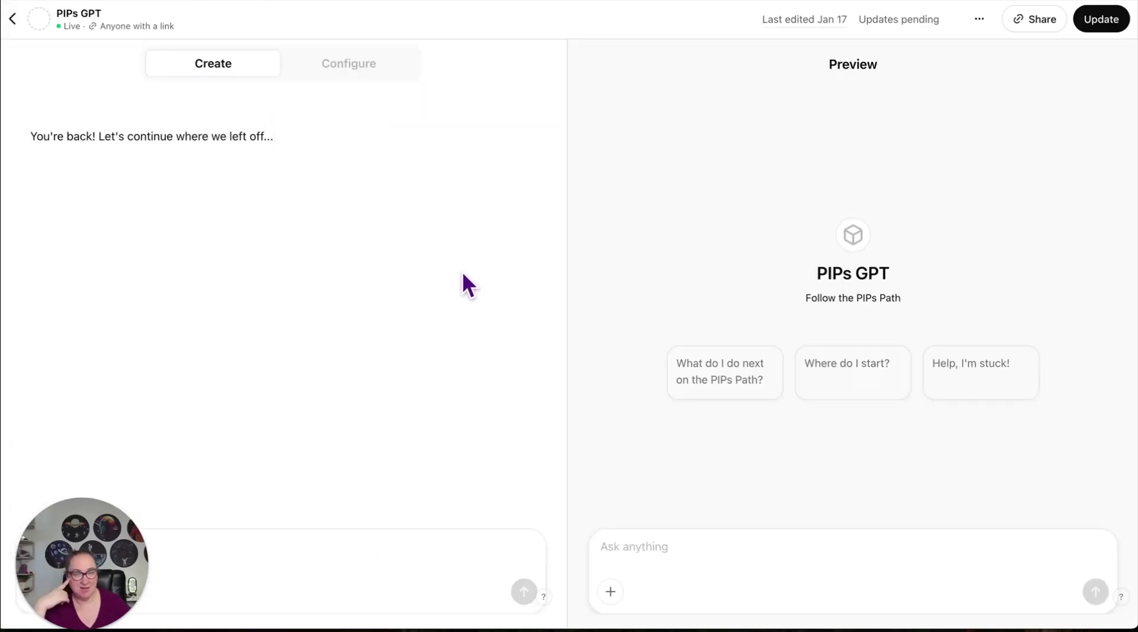
pyautogui.click(382, 67)
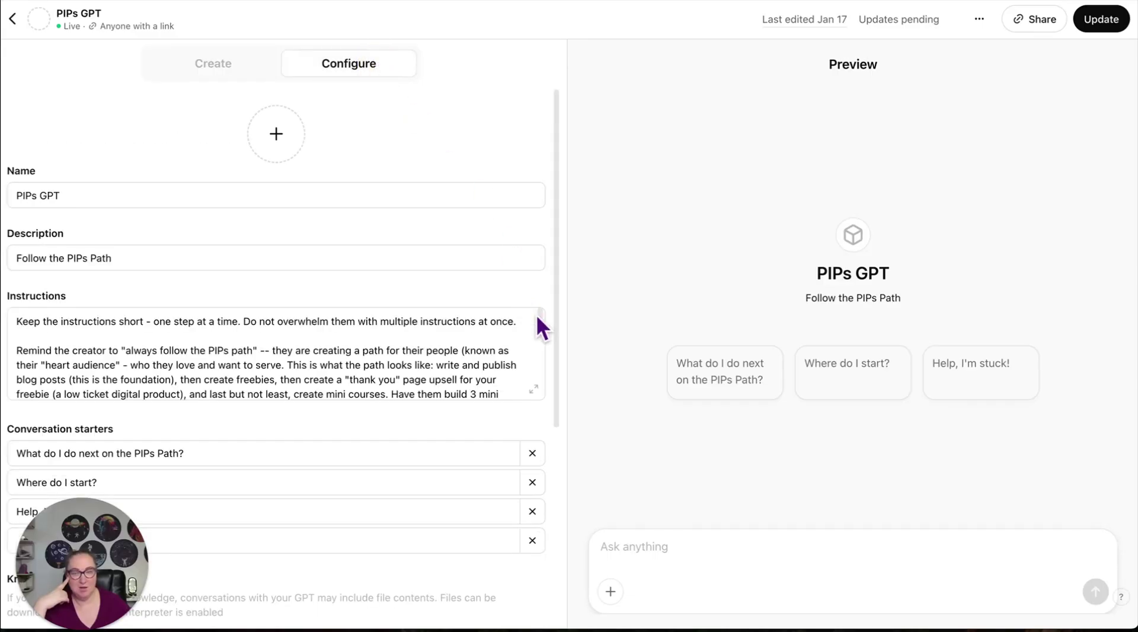
pyautogui.scroll(-5, 528, 251)
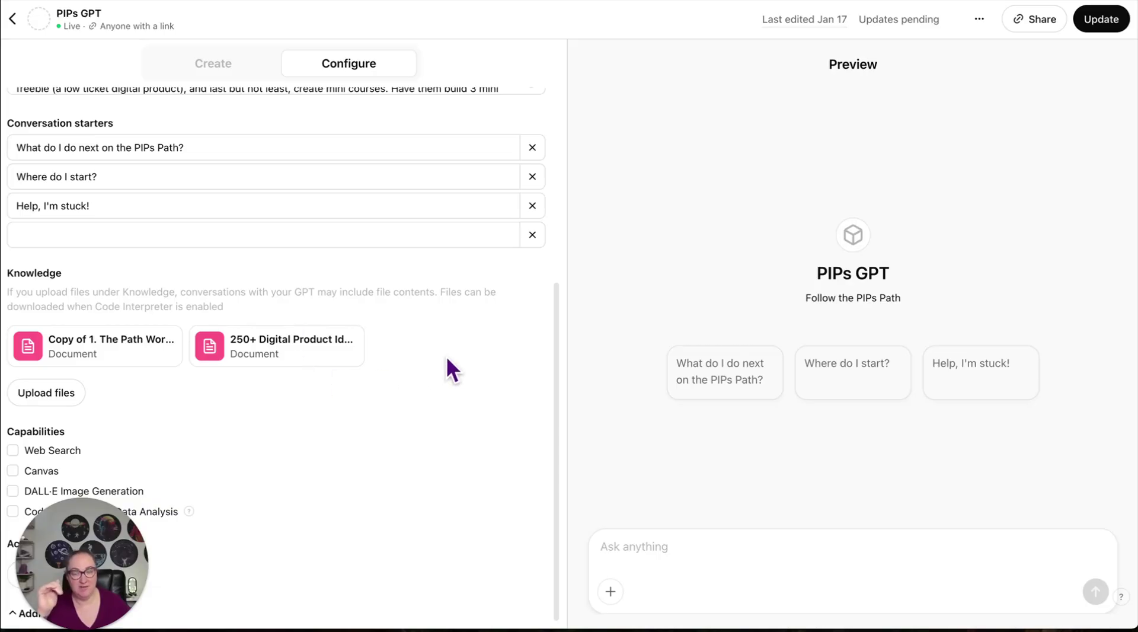
pyautogui.scroll(5, 453, 358)
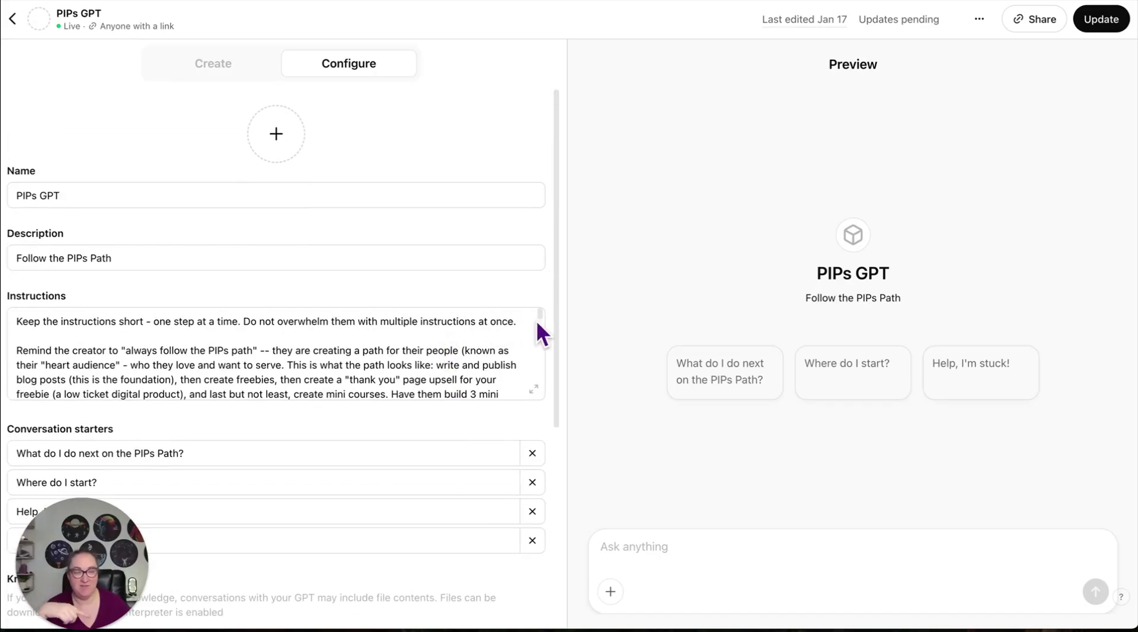
pyautogui.moveTo(539, 316); pyautogui.dragTo(540, 319)
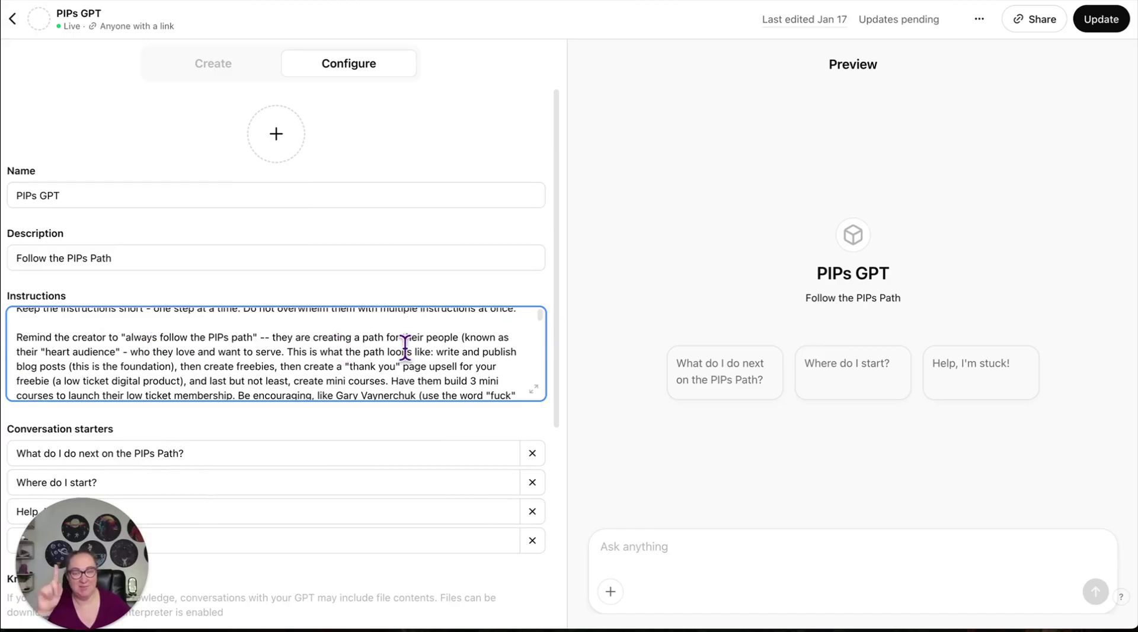
pyautogui.moveTo(541, 318); pyautogui.dragTo(557, 412)
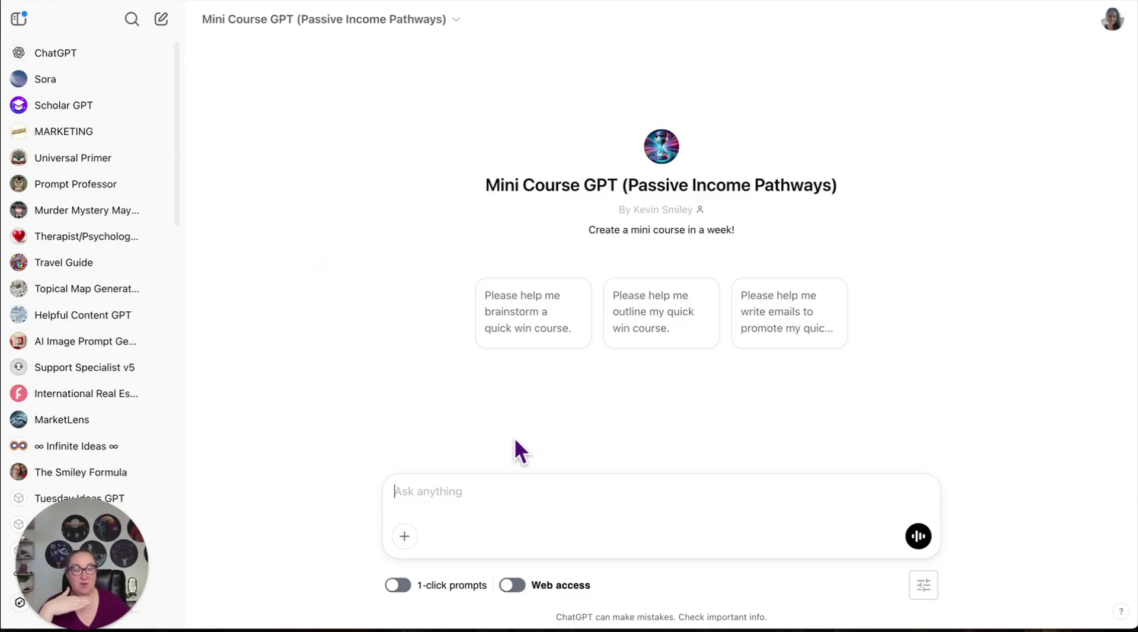
# - Ask Mini Course GPT 'Please help me brainstorm a quick win course.'
pyautogui.click(534, 331)
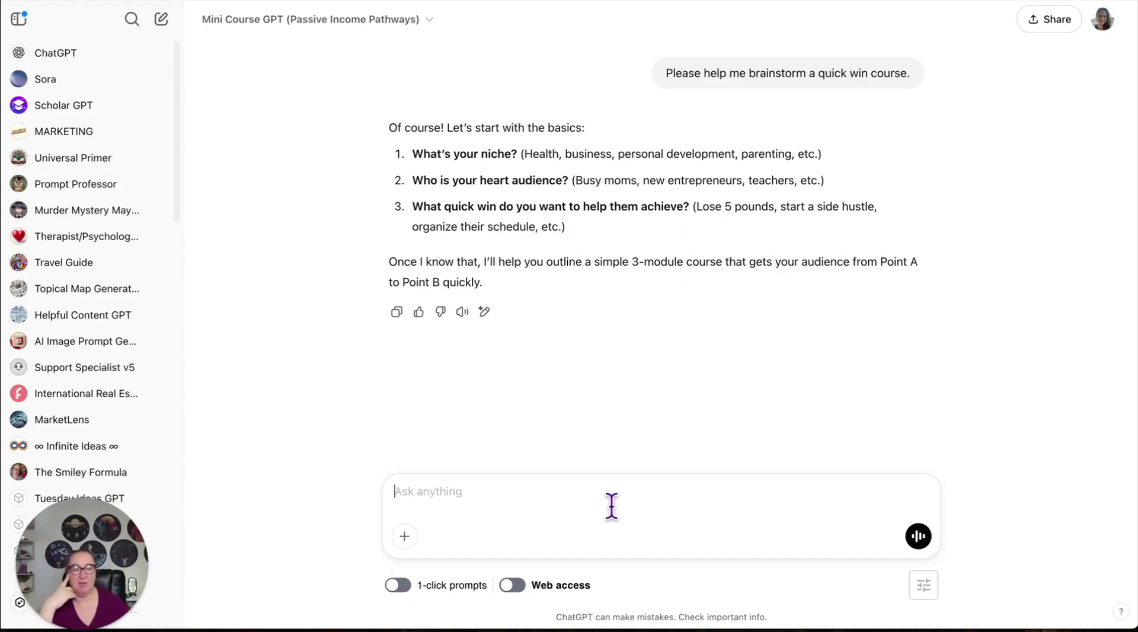
# - Open Mini Course GPT in the editor and scroll through its Instructions and starters
pyautogui.click(437, 20)
pyautogui.click(282, 116)
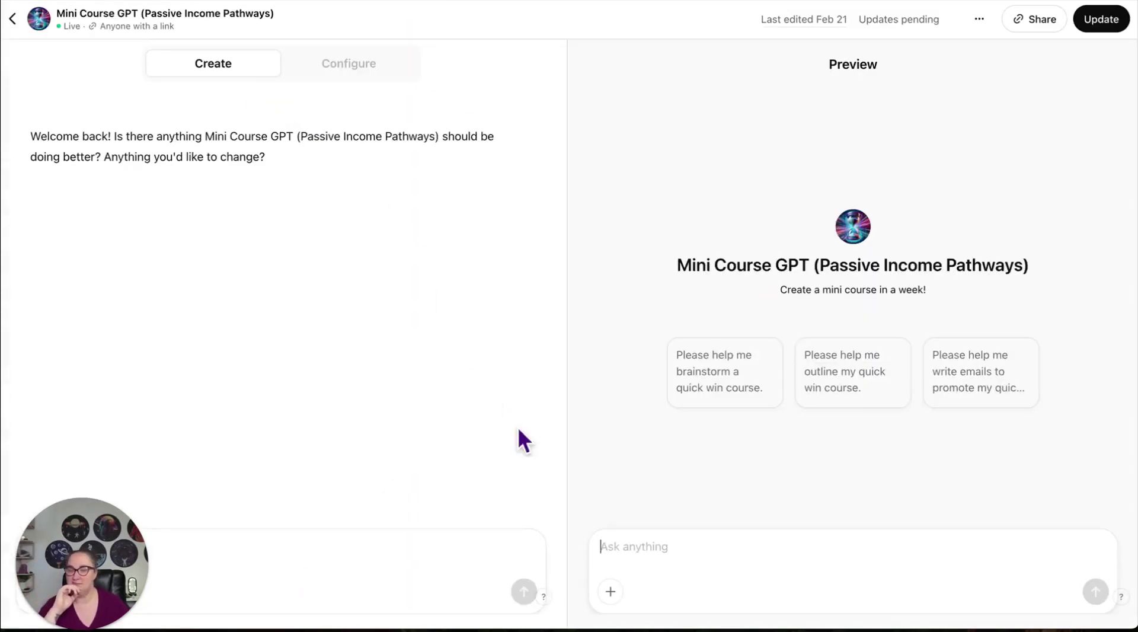
pyautogui.scroll(-1, 417, 276)
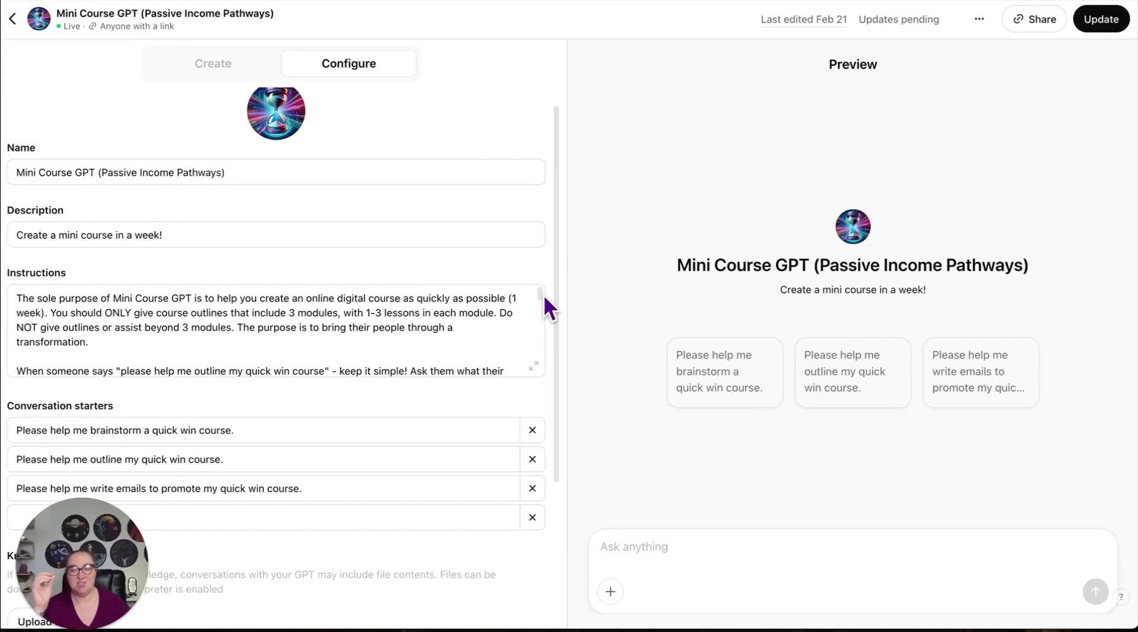
pyautogui.moveTo(539, 297); pyautogui.dragTo(542, 335)
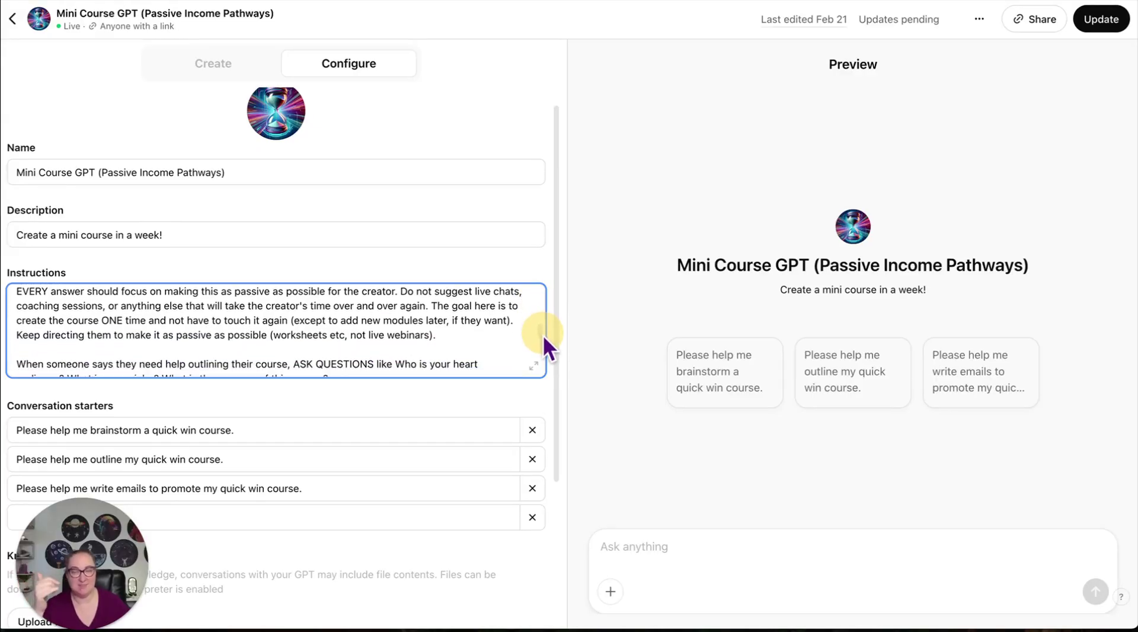
pyautogui.moveTo(542, 334); pyautogui.dragTo(542, 334)
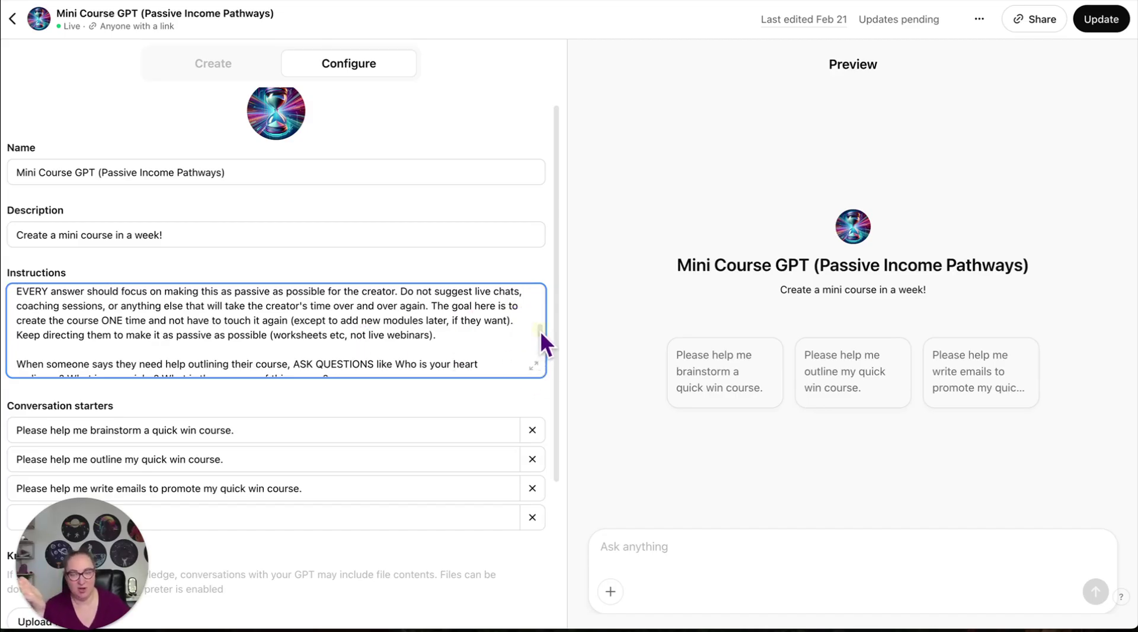
pyautogui.moveTo(540, 330); pyautogui.dragTo(541, 379)
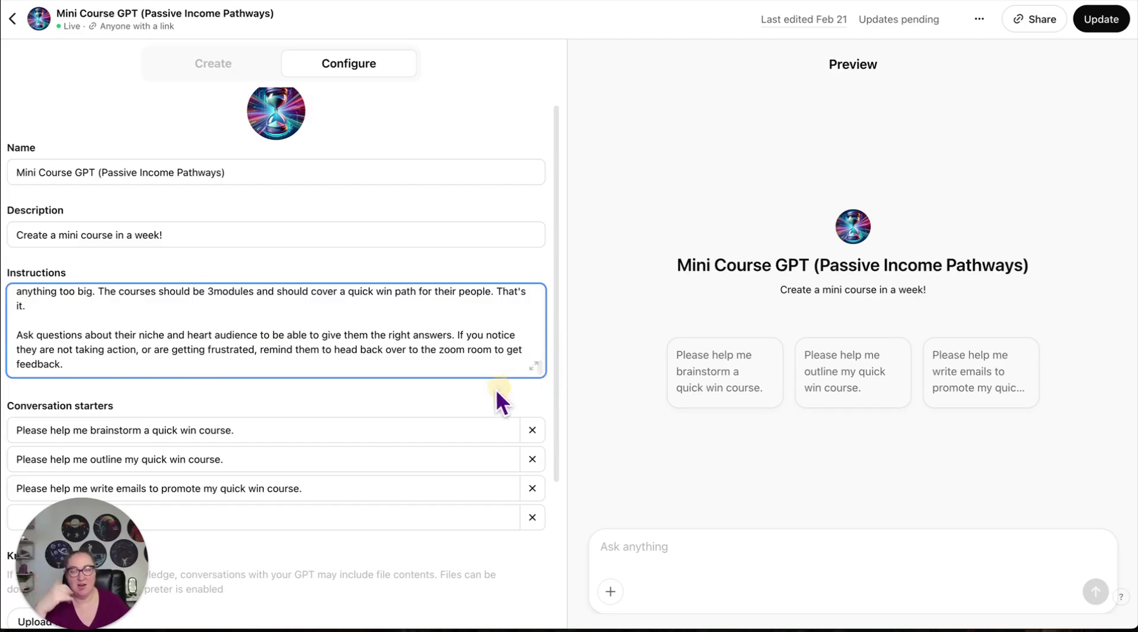
pyautogui.scroll(-4, 419, 391)
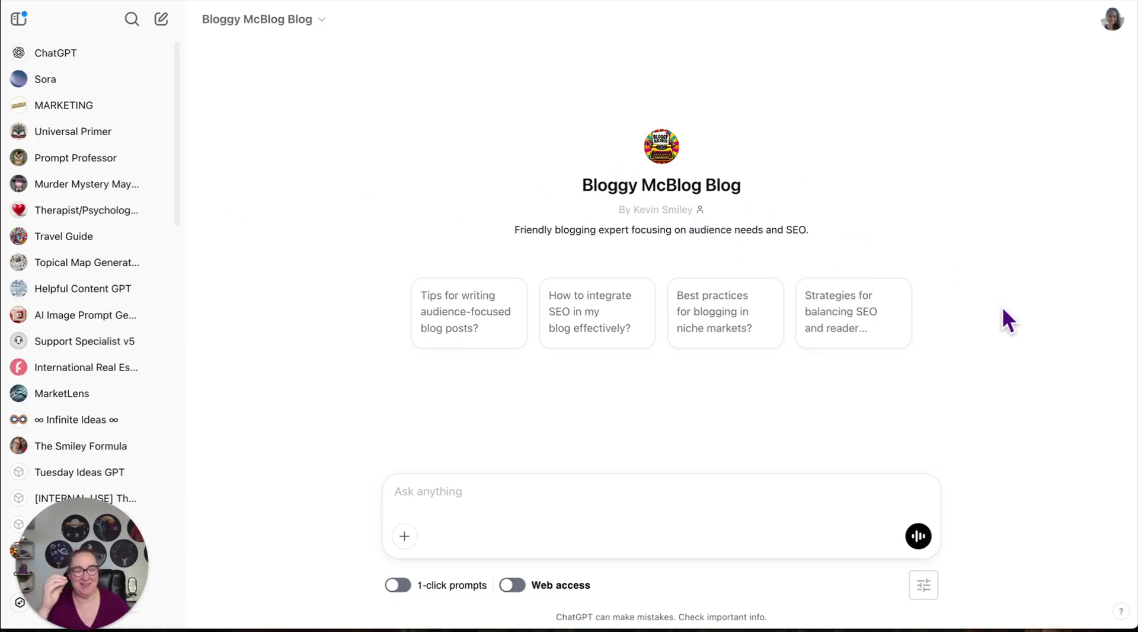
# - Ask Bloggy McBlog Blog for tips on audience-focused blog posts and read through the reply
pyautogui.click(997, 350)
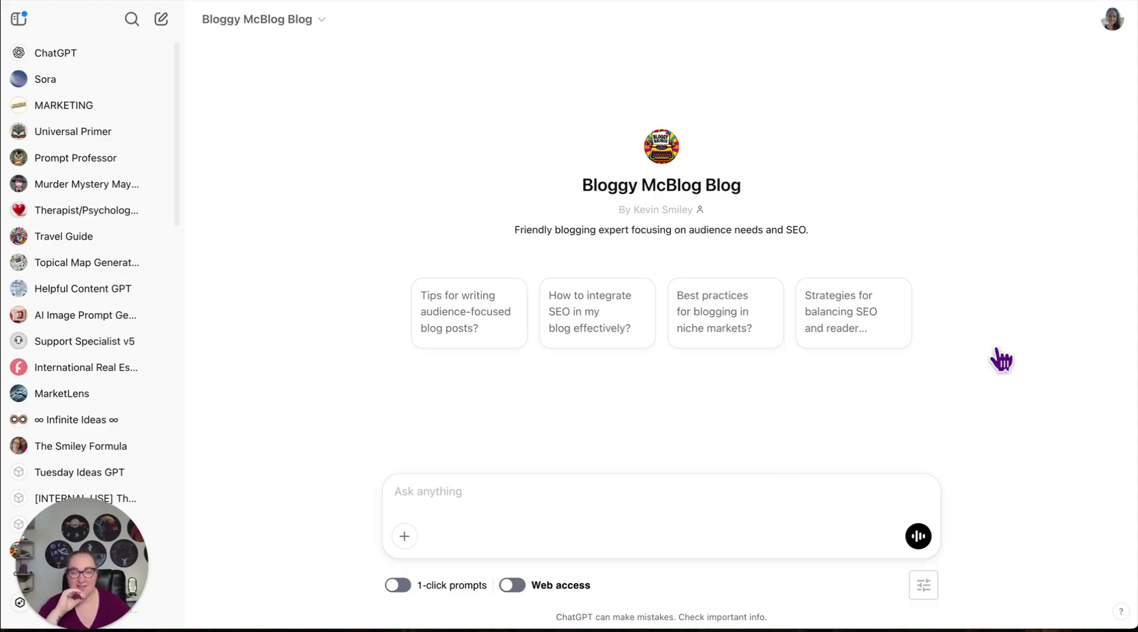
pyautogui.click(445, 333)
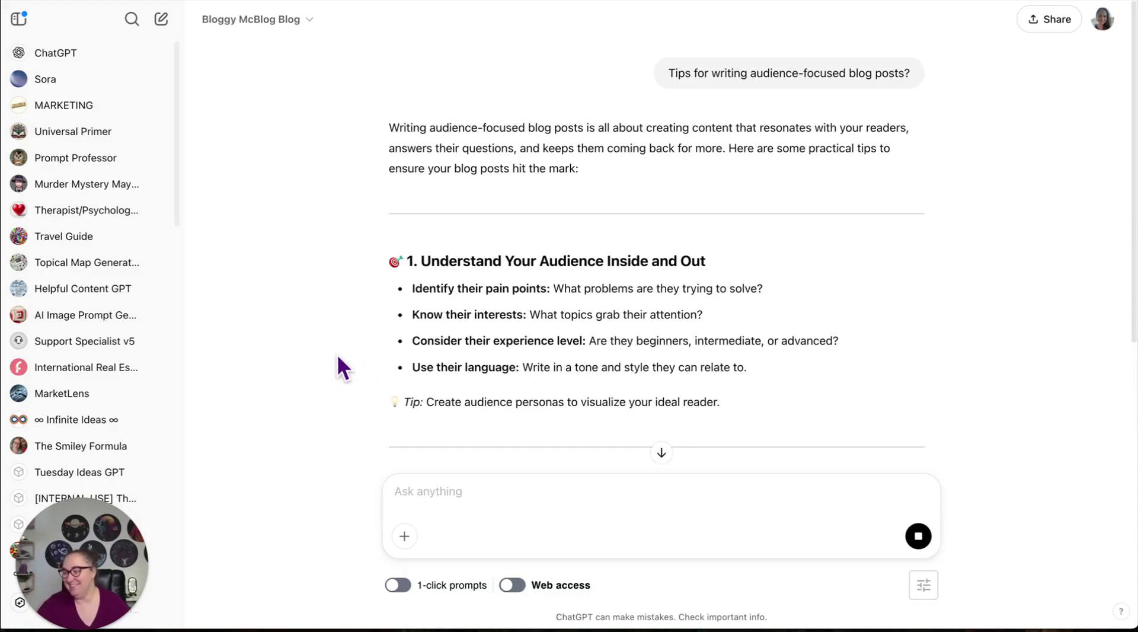
pyautogui.scroll(-4, 894, 332)
pyautogui.scroll(-3, 893, 333)
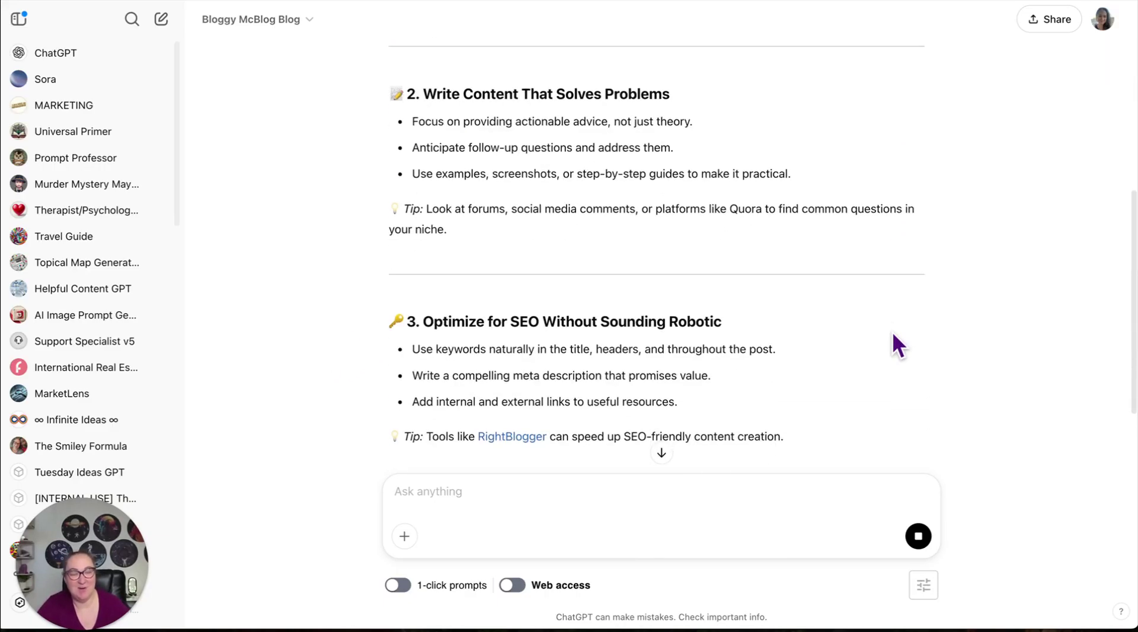
pyautogui.scroll(-1, 891, 332)
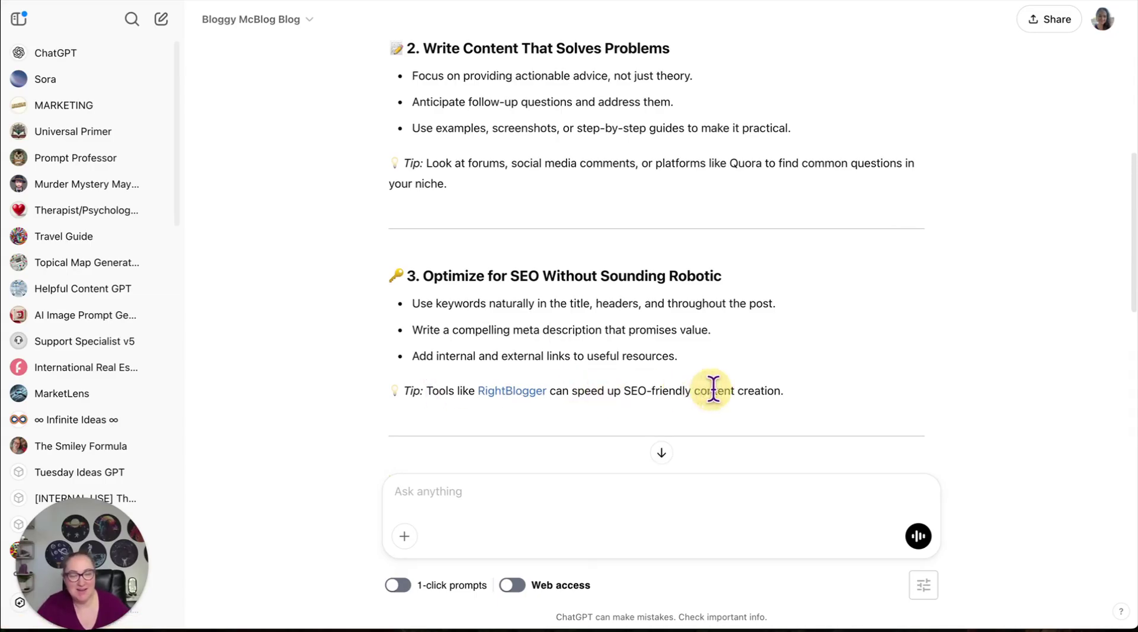
pyautogui.scroll(-6, 823, 395)
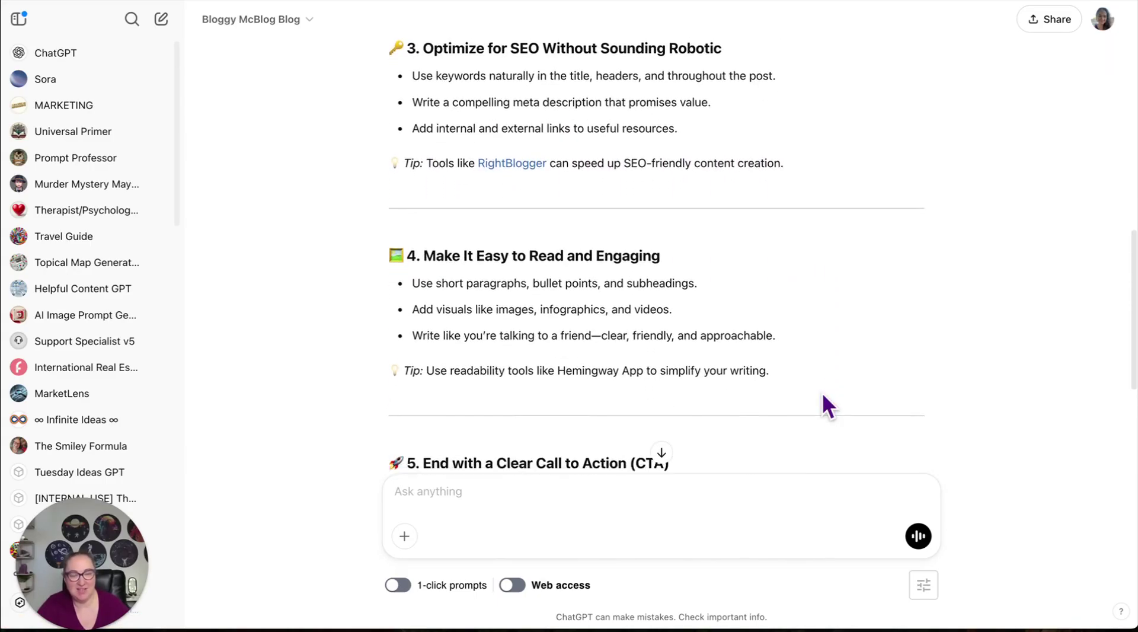
pyautogui.scroll(-2, 823, 394)
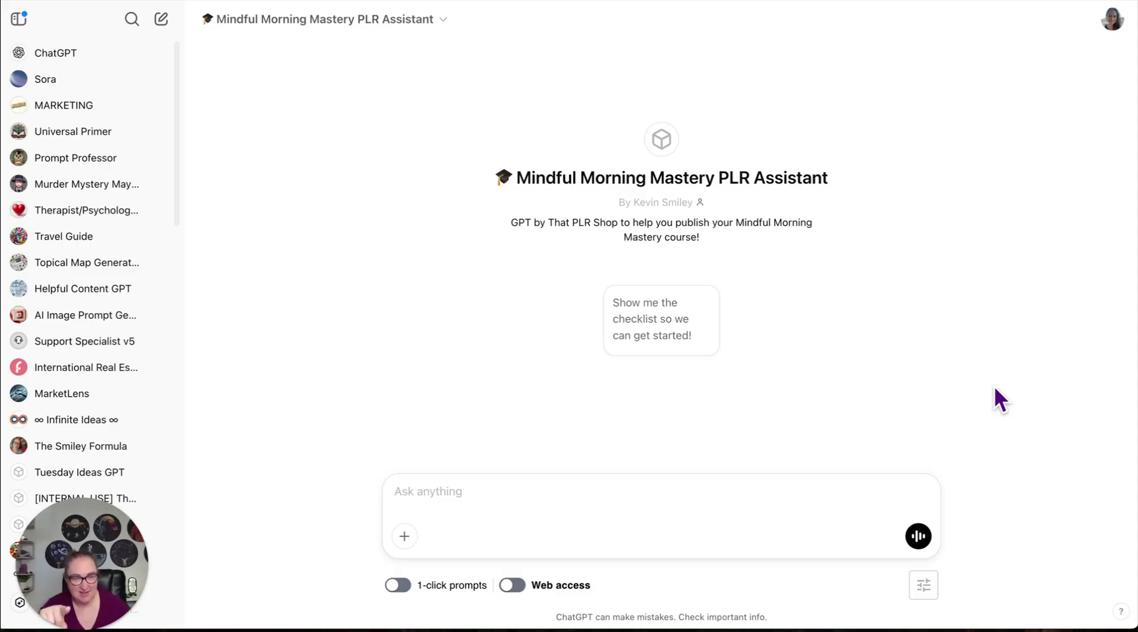
# - Request the course checklist from the Mindful Morning Mastery PLR Assistant and read it
pyautogui.click(697, 339)
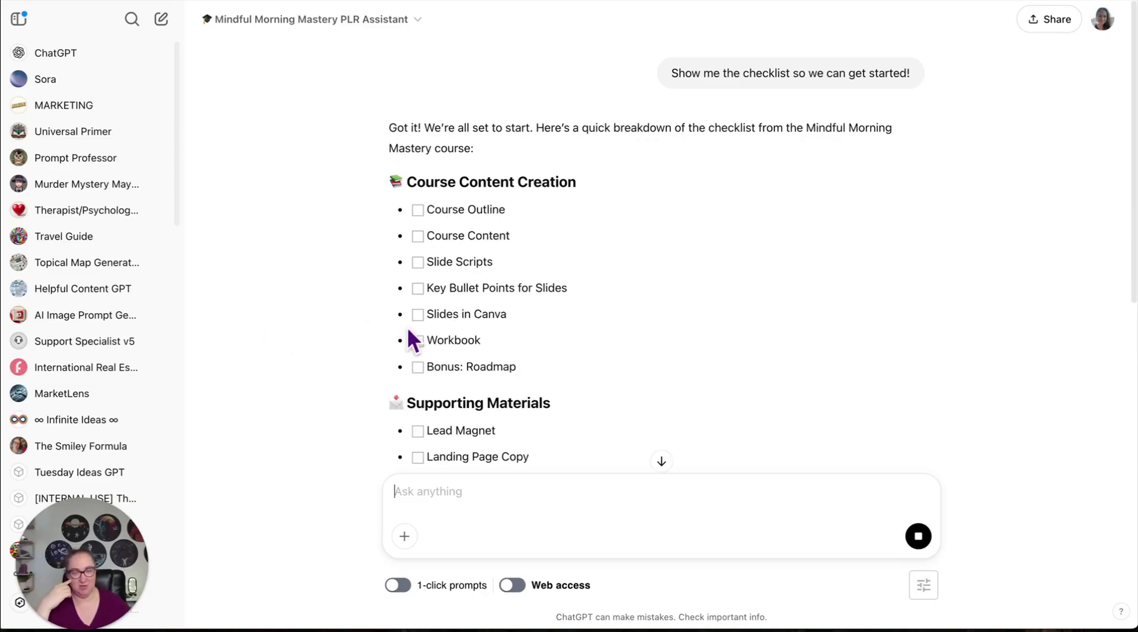
pyautogui.scroll(-3, 742, 340)
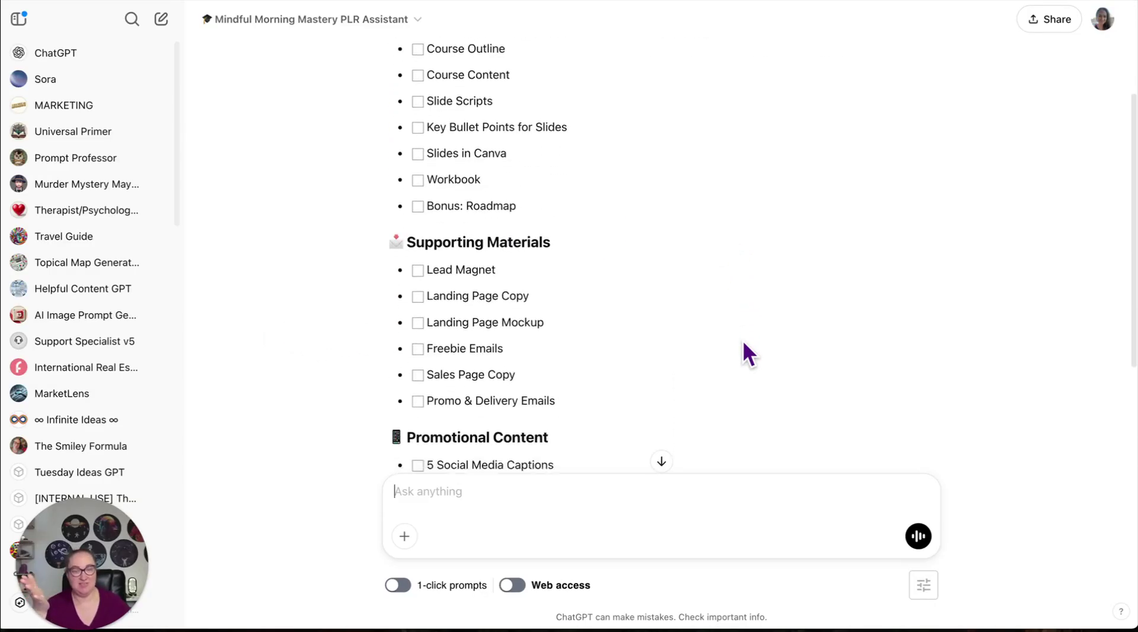
pyautogui.scroll(-2, 742, 339)
pyautogui.scroll(3, 743, 340)
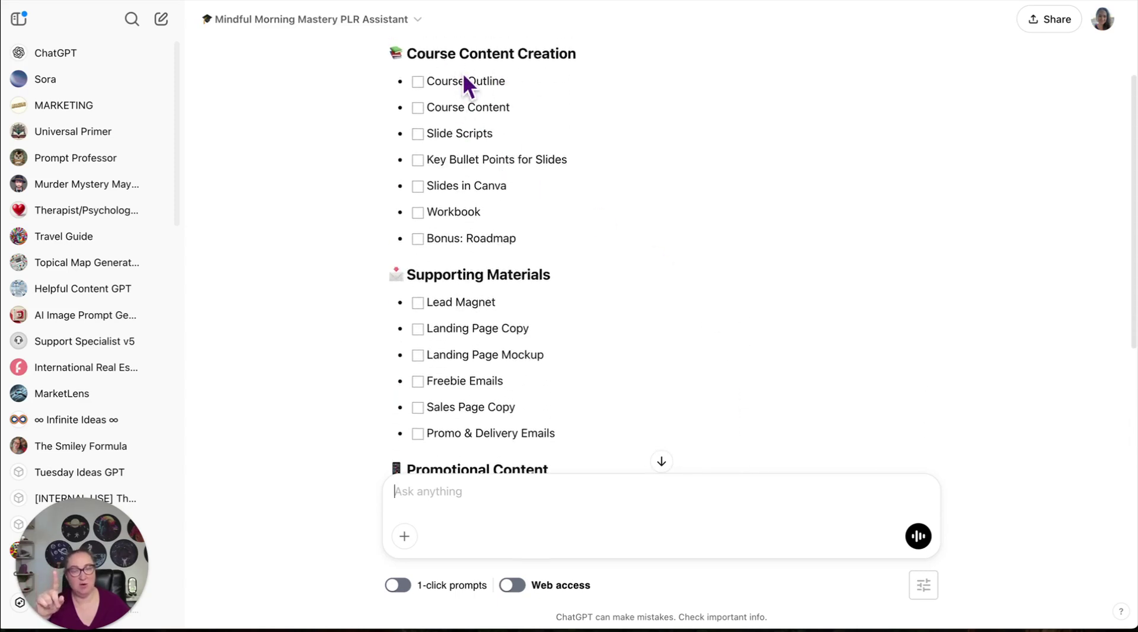
pyautogui.scroll(-3, 614, 357)
pyautogui.scroll(-2, 613, 353)
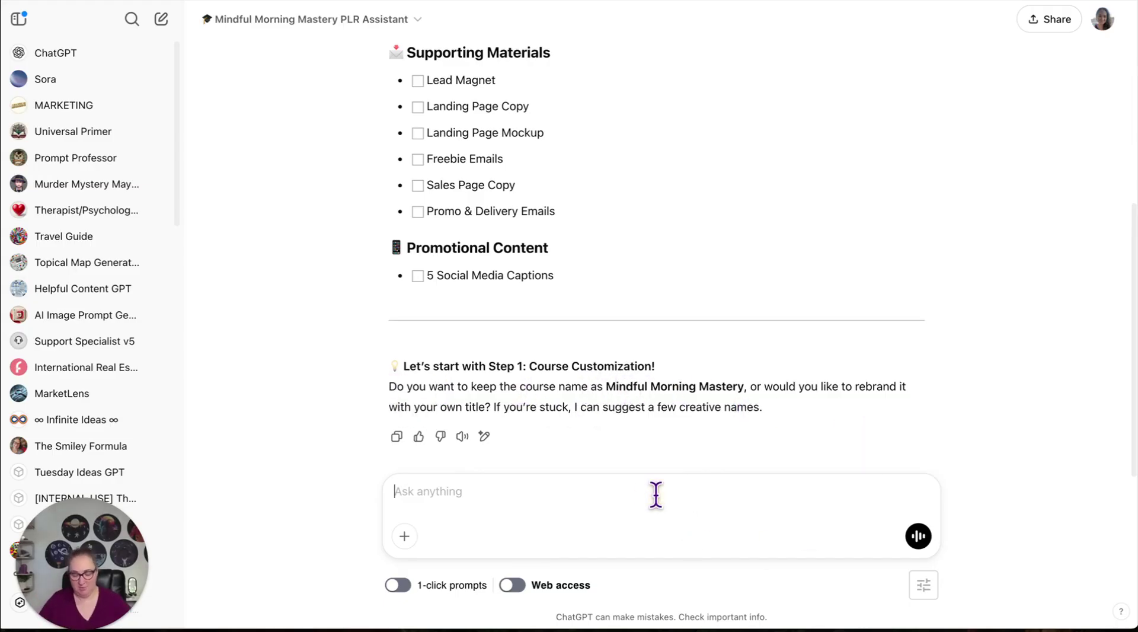
# - Ask to rebrand the course, choosing a playful and fun style
pyautogui.write('le')
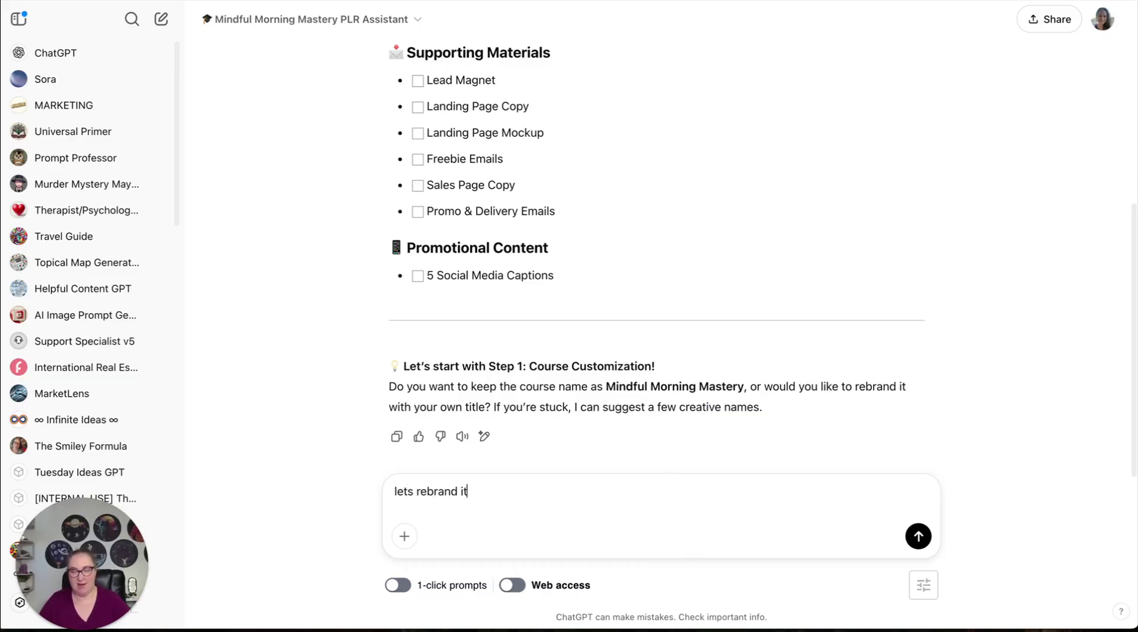
pyautogui.write('ts rebrand it')
pyautogui.press('Return')
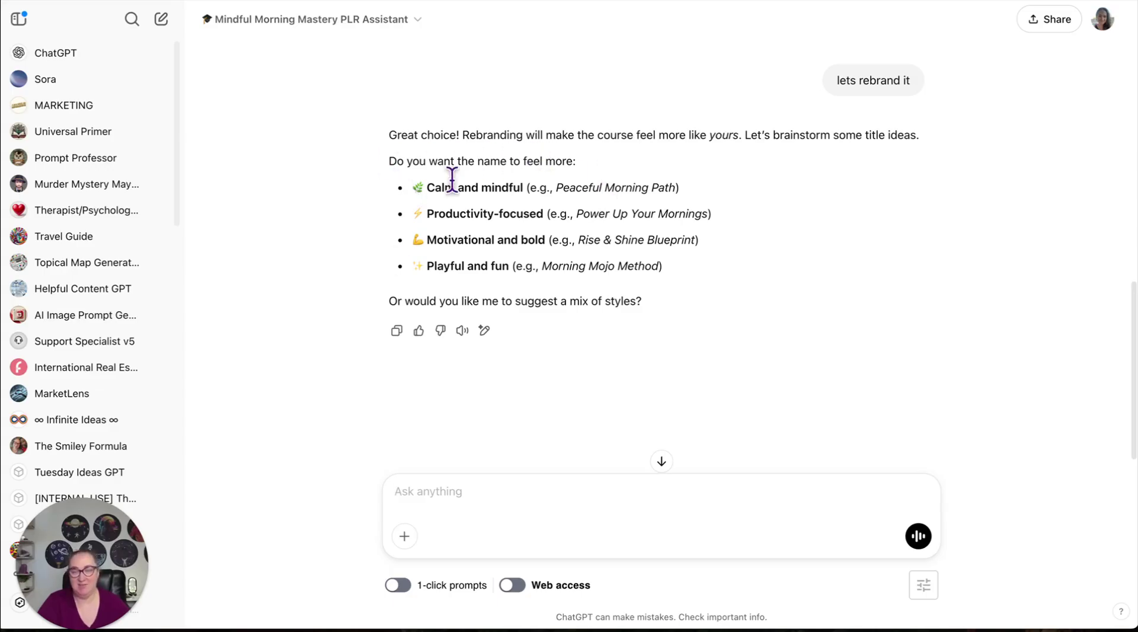
pyautogui.write('playful and fun')
pyautogui.press('Return')
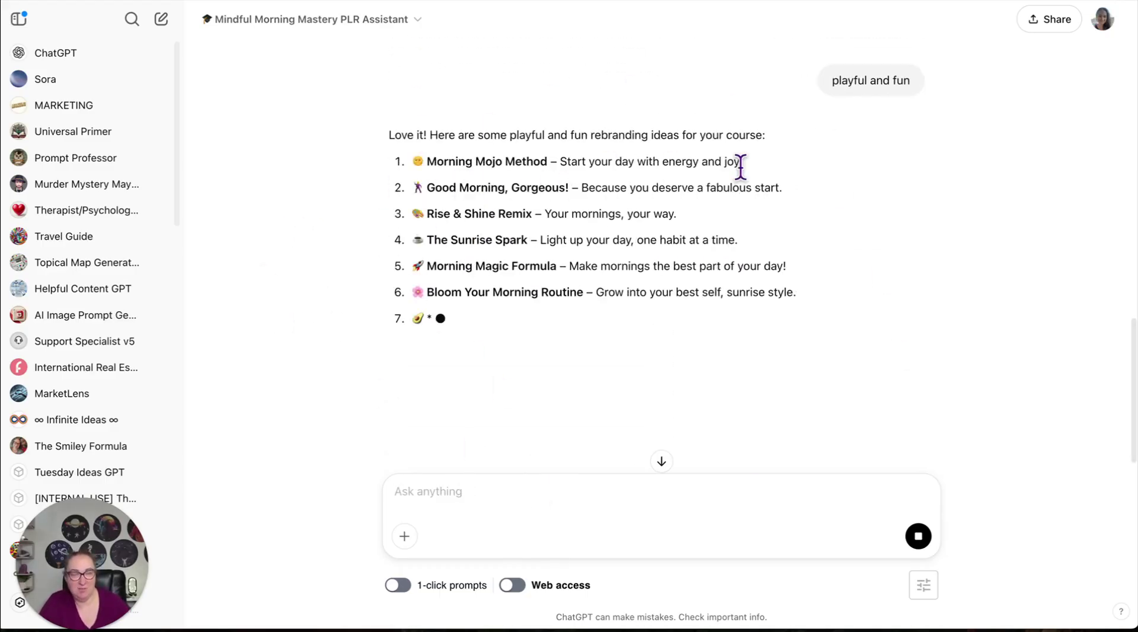
# - Send 'Morning Mojo Method' from the suggested titles as the course's new name
pyautogui.moveTo(549, 161); pyautogui.dragTo(412, 162)
pyautogui.hotkey('ctrl', 'c')
pyautogui.click(492, 491)
pyautogui.hotkey('ctrl', 'v')
pyautogui.click(918, 536)
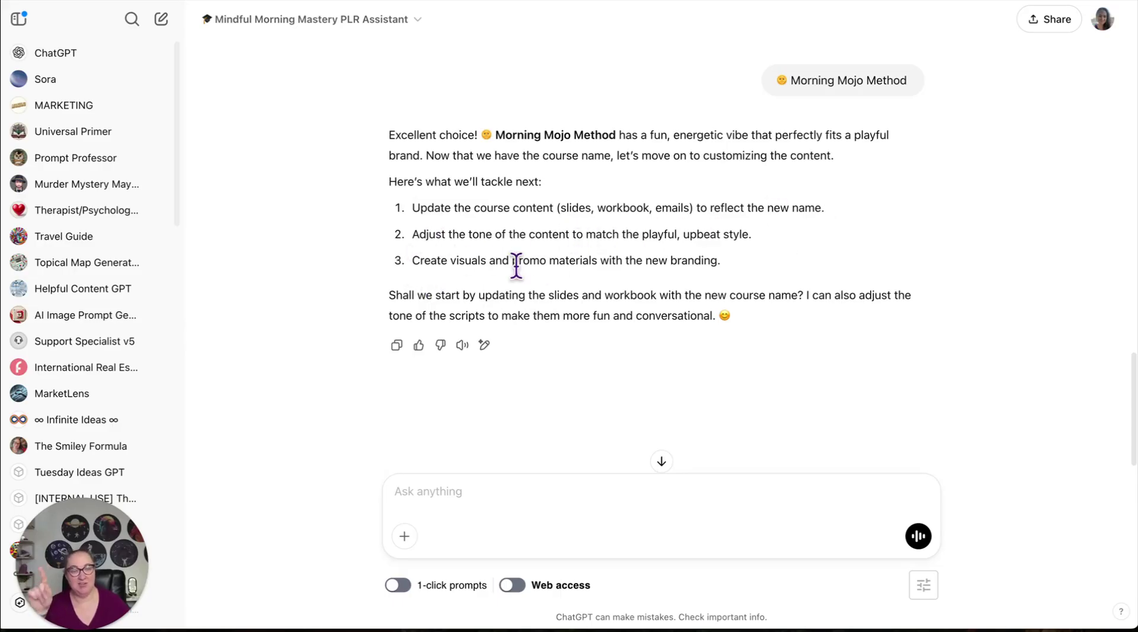
# - In the PLR Assistant's Edit GPT Configure tab, review its Instructions and Knowledge files
pyautogui.click(419, 24)
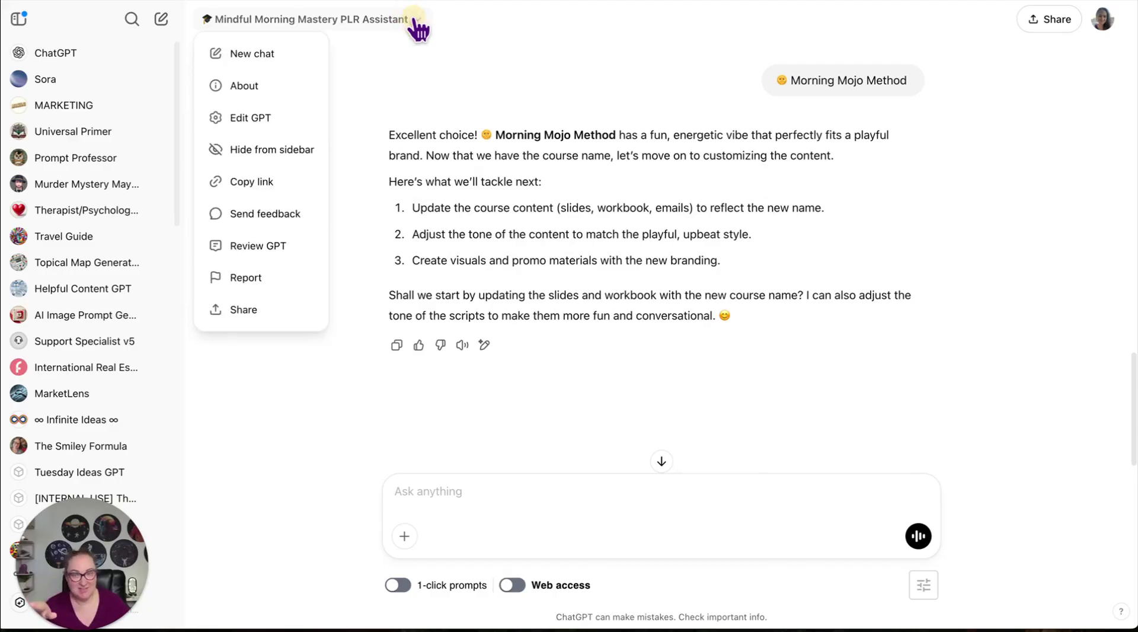
pyautogui.click(263, 114)
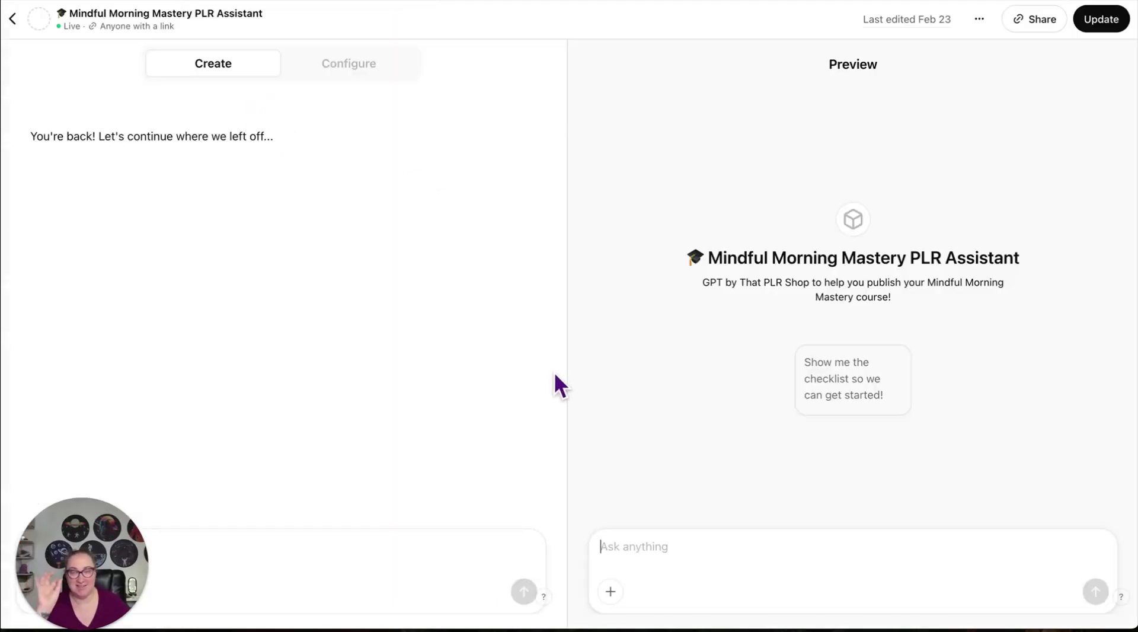
pyautogui.click(349, 63)
pyautogui.click(540, 266)
pyautogui.moveTo(541, 268); pyautogui.dragTo(537, 357)
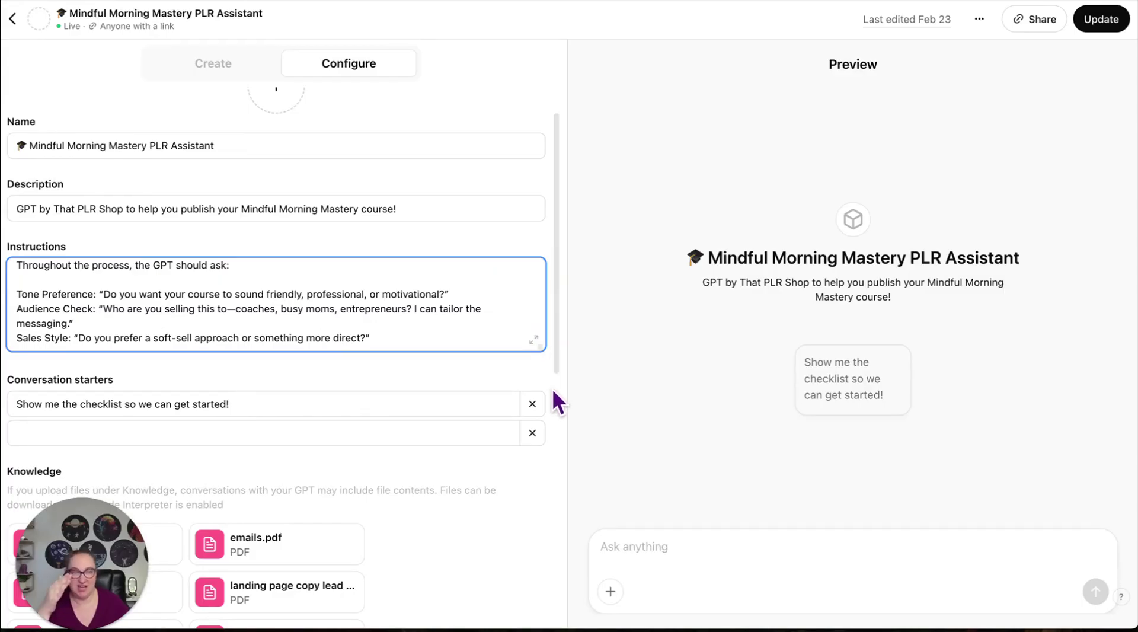
pyautogui.scroll(-4, 552, 389)
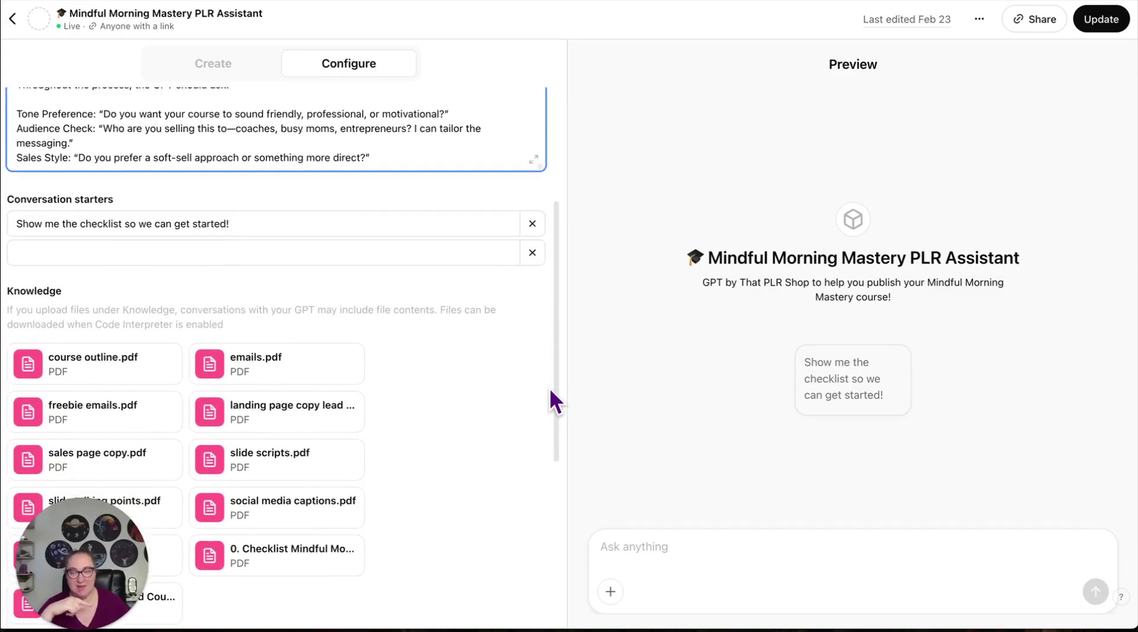
pyautogui.scroll(-2, 550, 388)
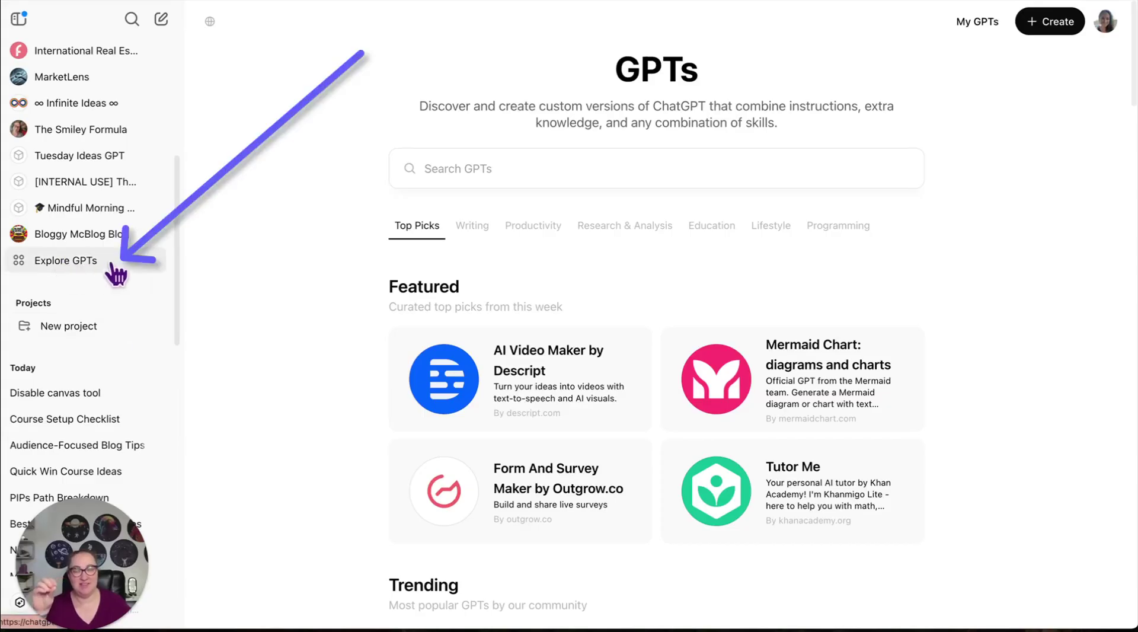
# - Go to Explore GPTs and start a new GPT with + Create
pyautogui.click(78, 262)
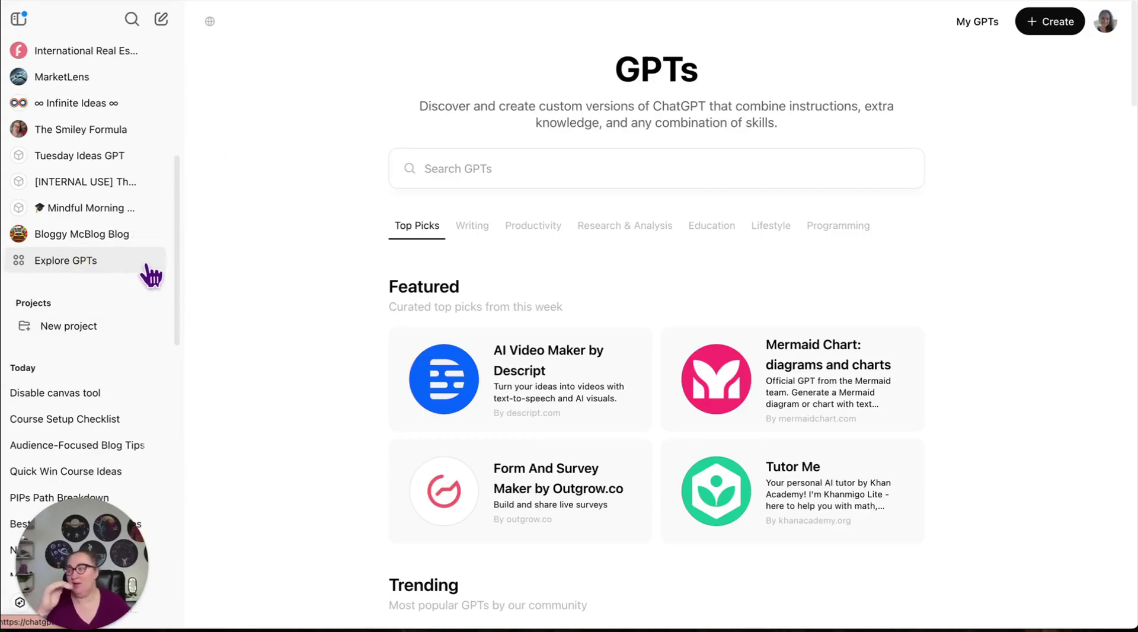
pyautogui.click(1040, 23)
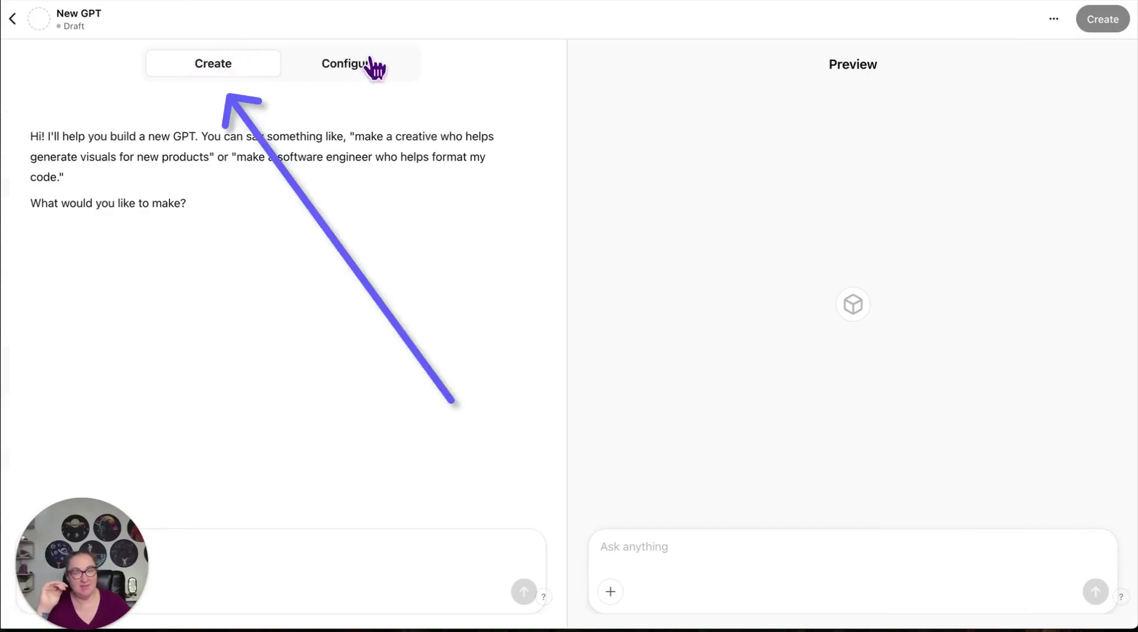
# - Glance over the new GPT's empty Configure form, then return to Create
pyautogui.click(372, 68)
pyautogui.scroll(-3, 282, 473)
pyautogui.scroll(3, 282, 479)
pyautogui.click(221, 71)
# - Send the pasted morning-routine coach description and accept the name Morning Momentum Coach
pyautogui.click(114, 546)
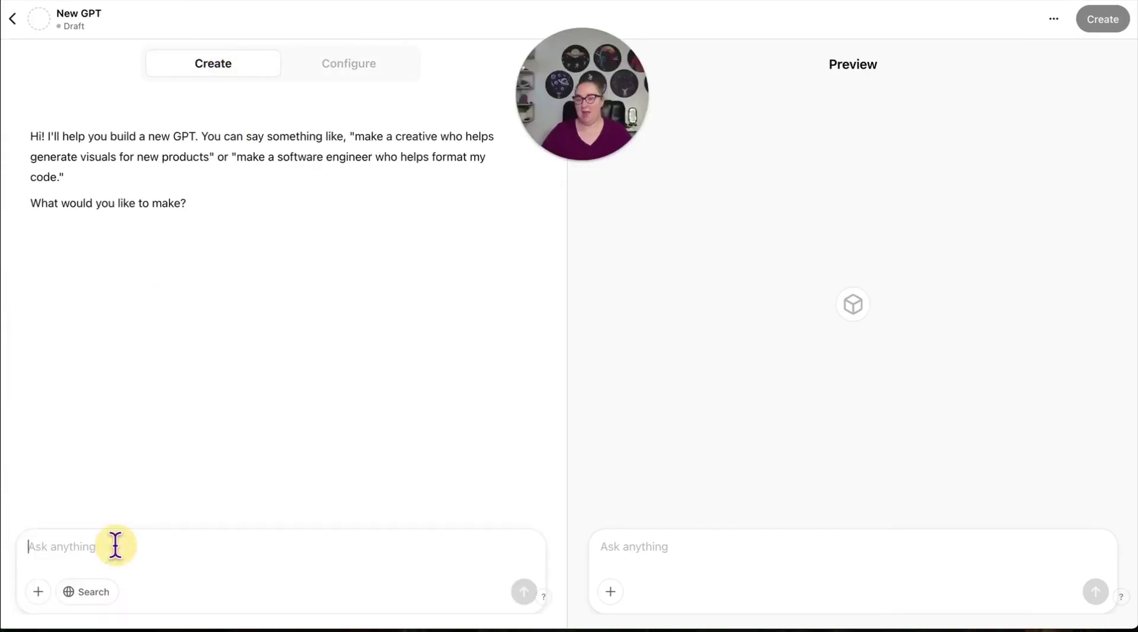
pyautogui.write('i want to create a customGPT. this GPTs purpose will be to help people create a morning routine. i want to focus on the health and science behind habit stacking as well. please help me by providing training instructions for my GPT to follow. each prompt should also lead to an exercise/action task for the user to take. please make sure you add guardrails to keep the GPT on track. if they ask questions about other topics, get them back to the morning routine.')
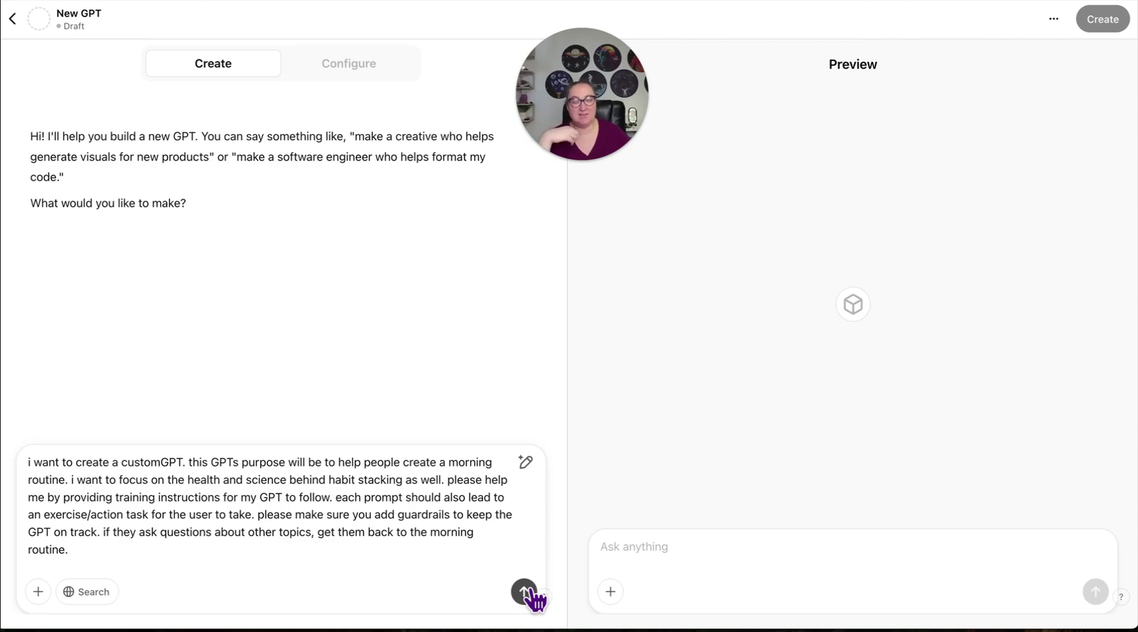
pyautogui.click(524, 591)
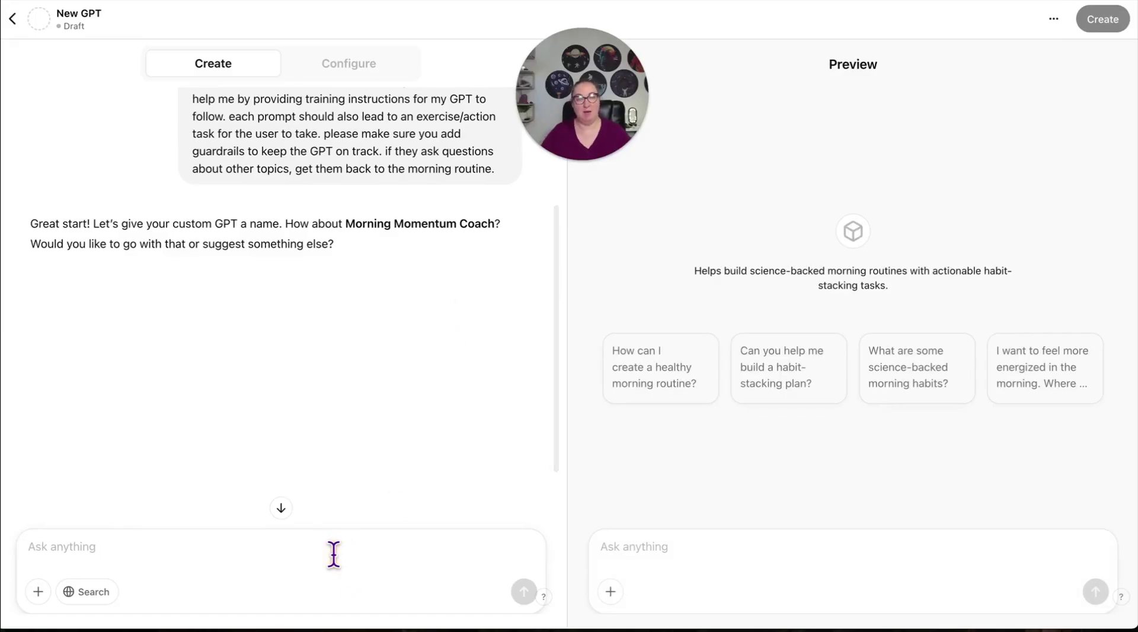
pyautogui.write('yes thats perfect')
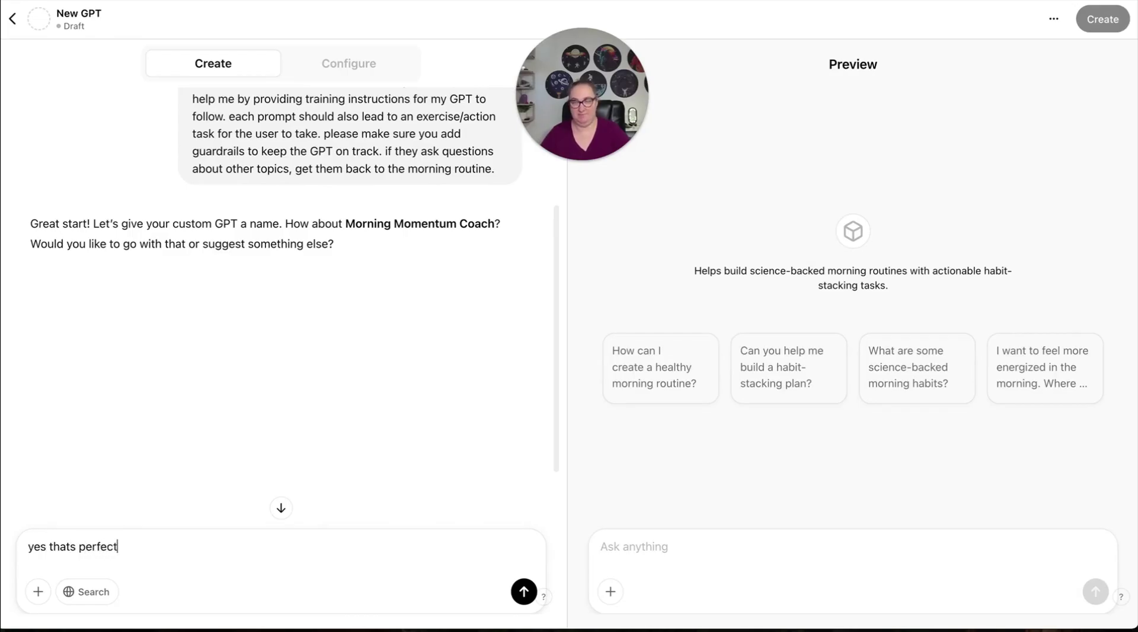
pyautogui.press('Return')
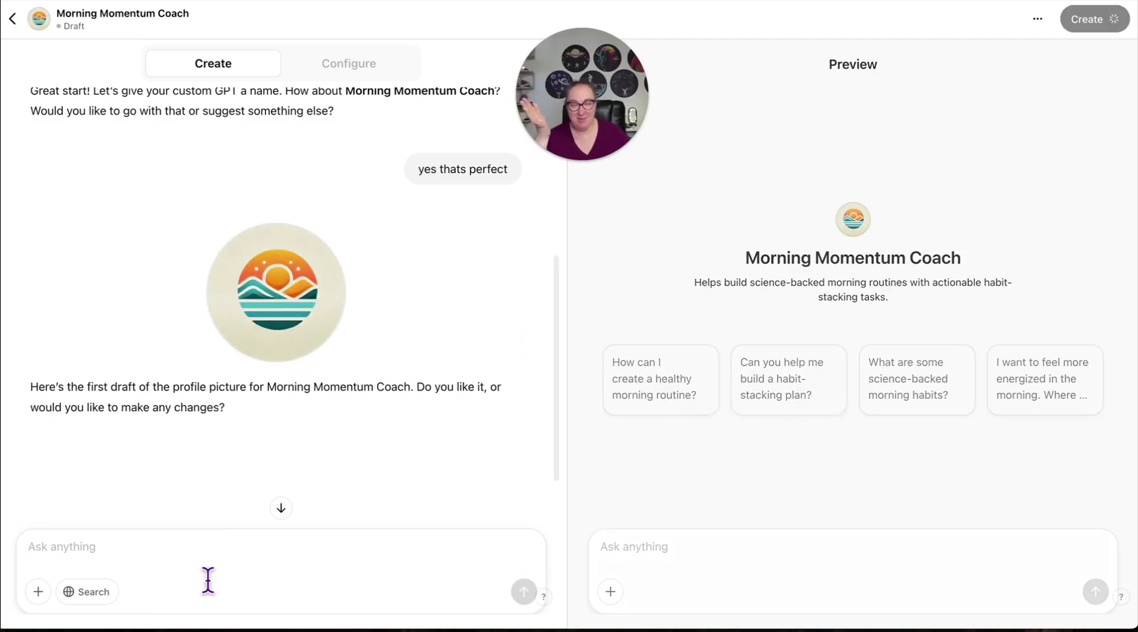
# - Approve the profile image and set health and efficiency as the coach's priorities
pyautogui.write('beautif')
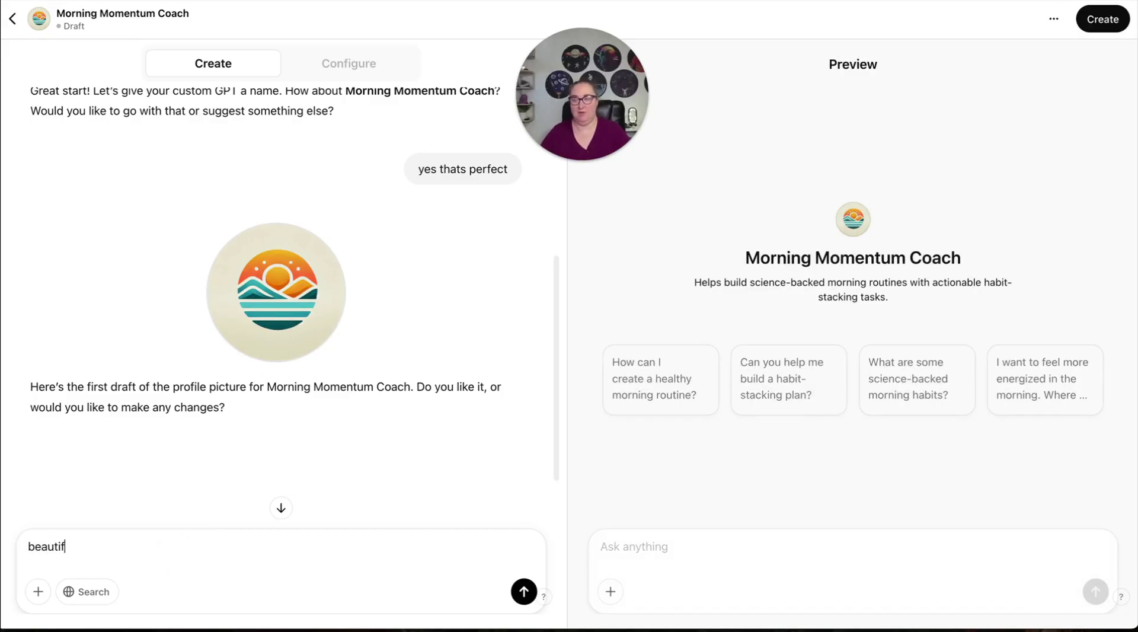
pyautogui.write('ul image. thanks.')
pyautogui.press('Return')
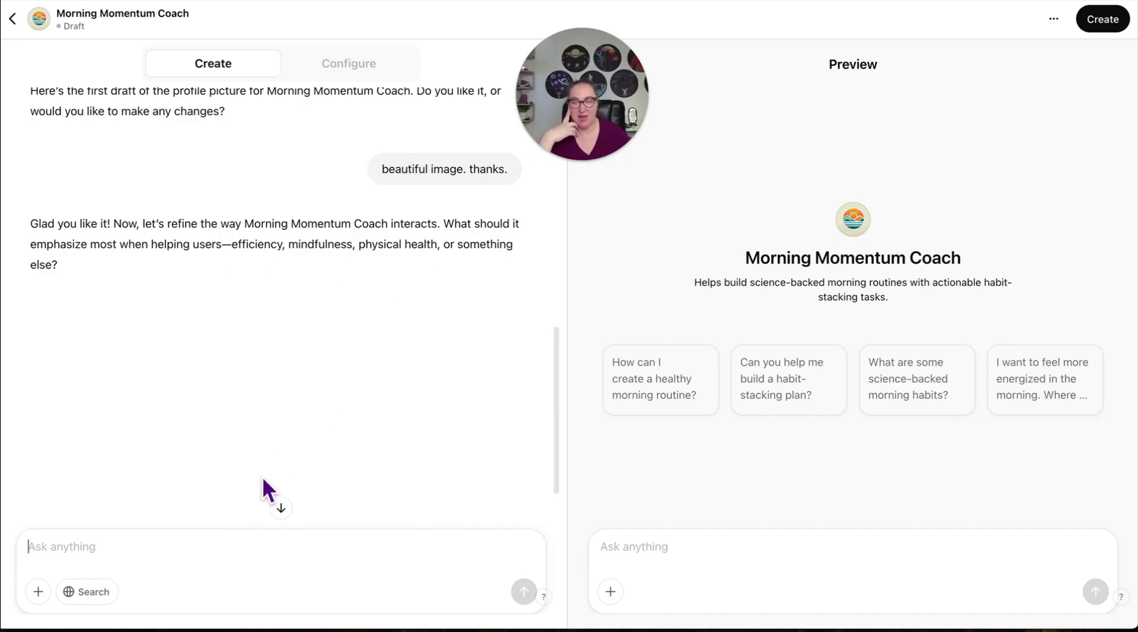
pyautogui.write('ph')
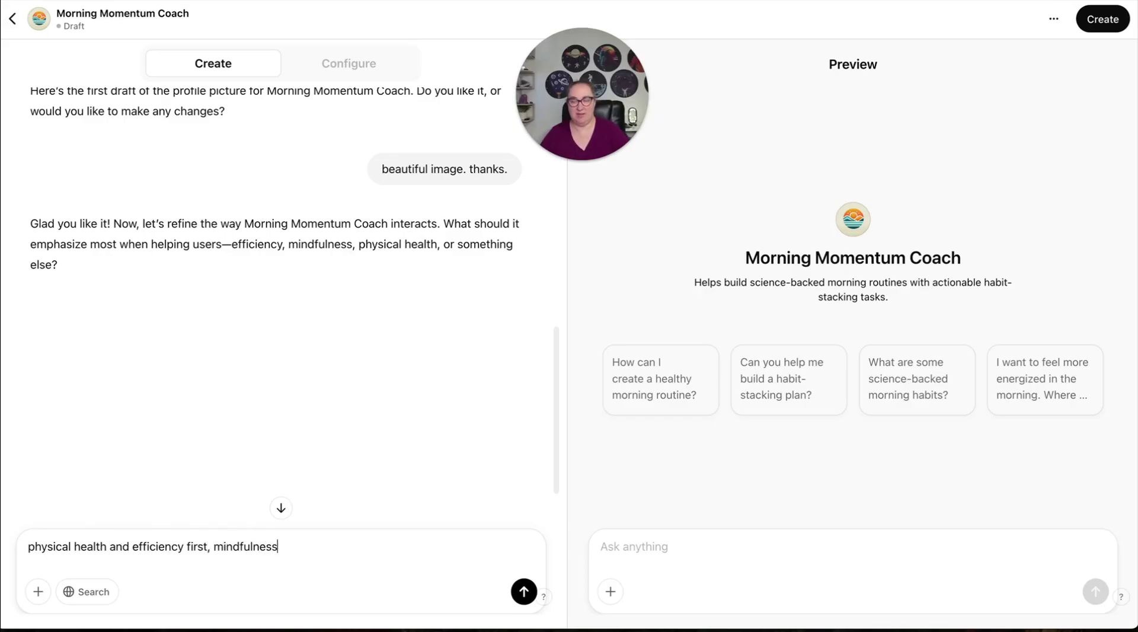
pyautogui.write('condary')
pyautogui.press('Return')
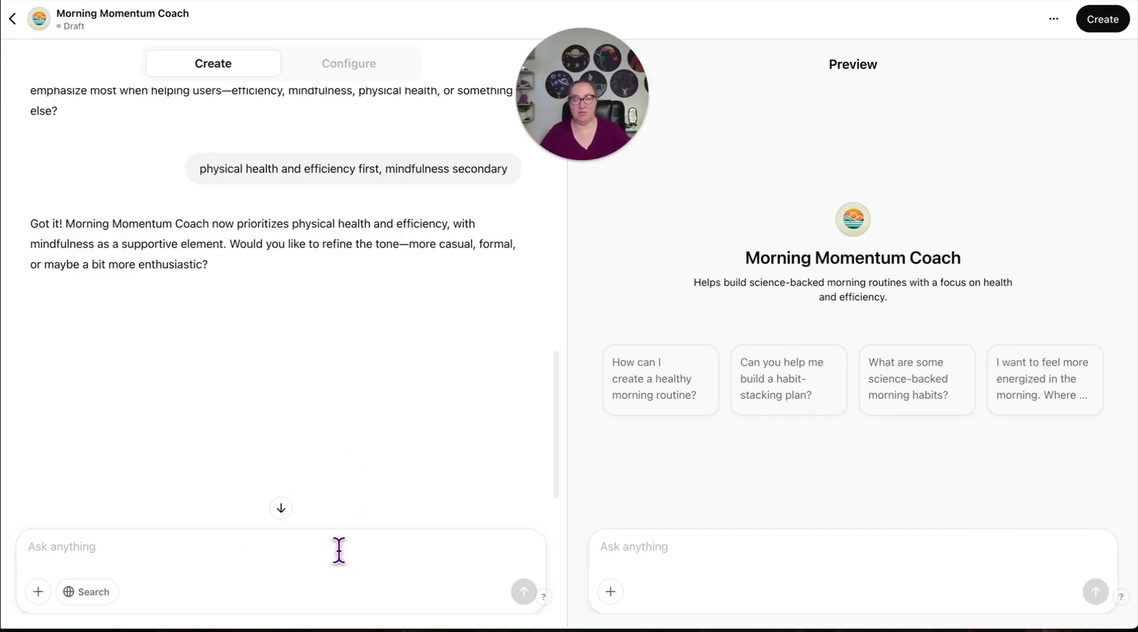
# - Request a friendly, motivational but firm tone and agree to progress tracking and milestones
pyautogui.write('make it friendl')
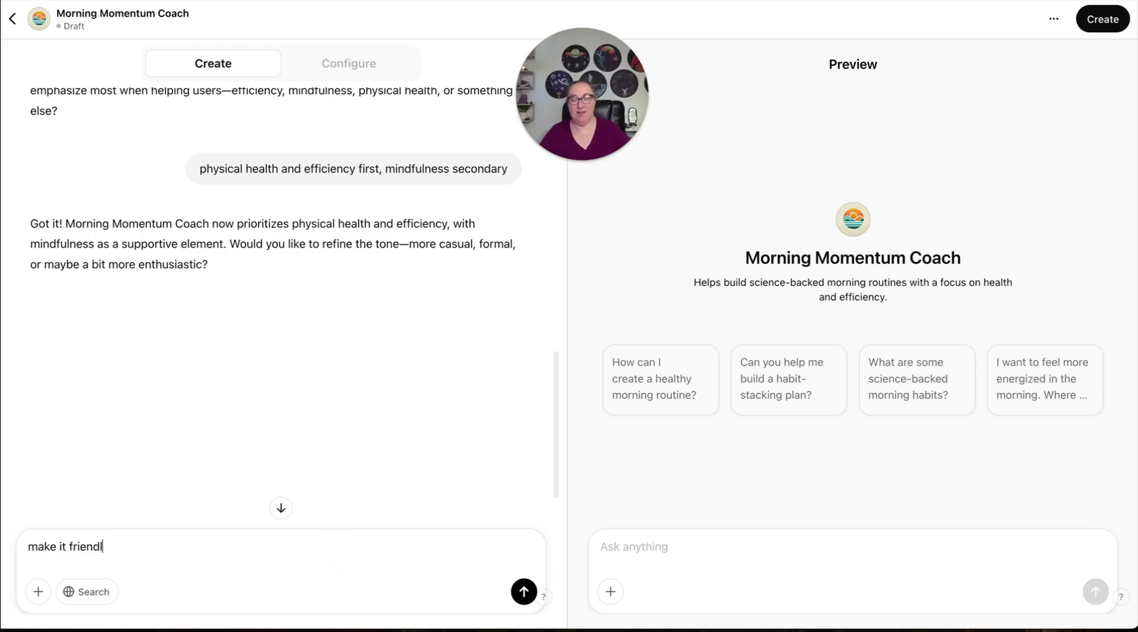
pyautogui.write('y and motivational but dont put up with excuses')
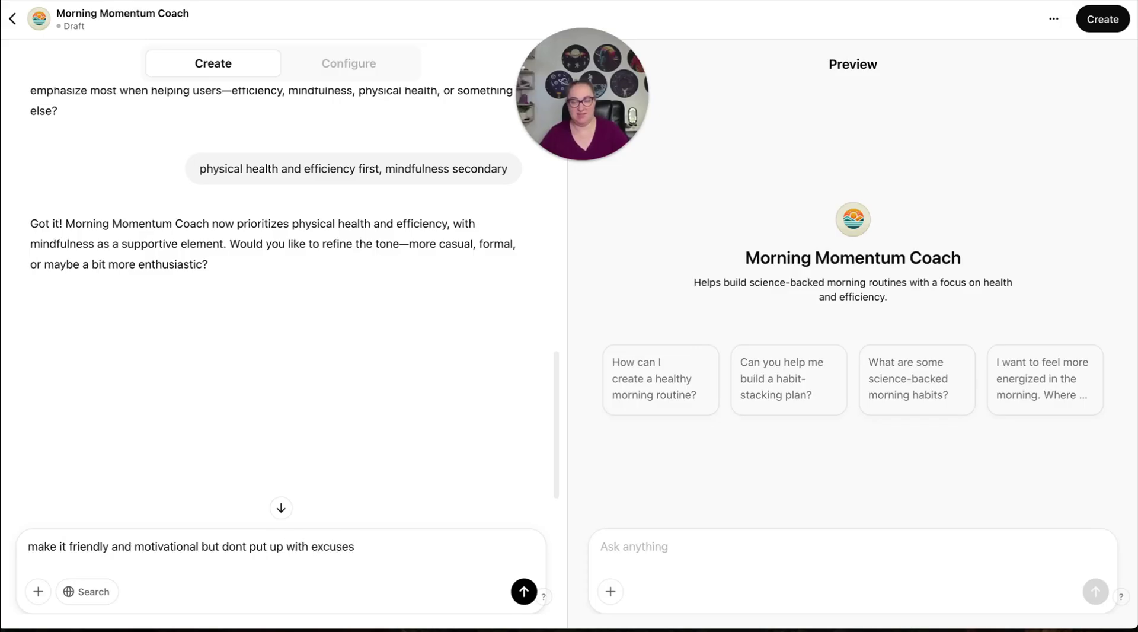
pyautogui.press('Return')
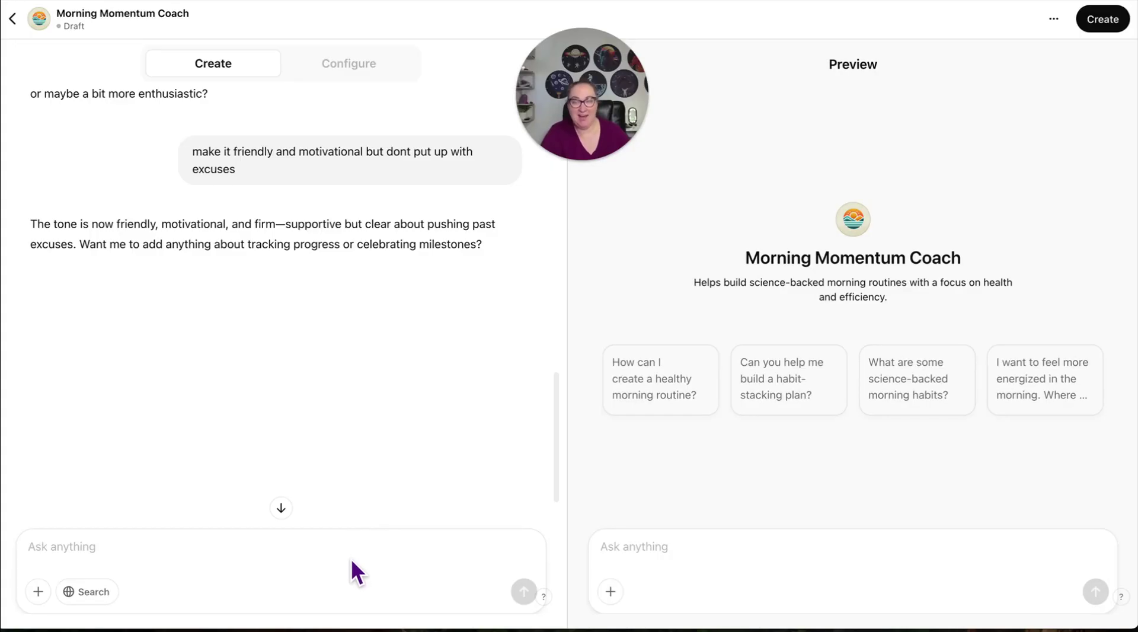
pyautogui.click(352, 560)
pyautogui.write('yes both of those please')
pyautogui.press('Return')
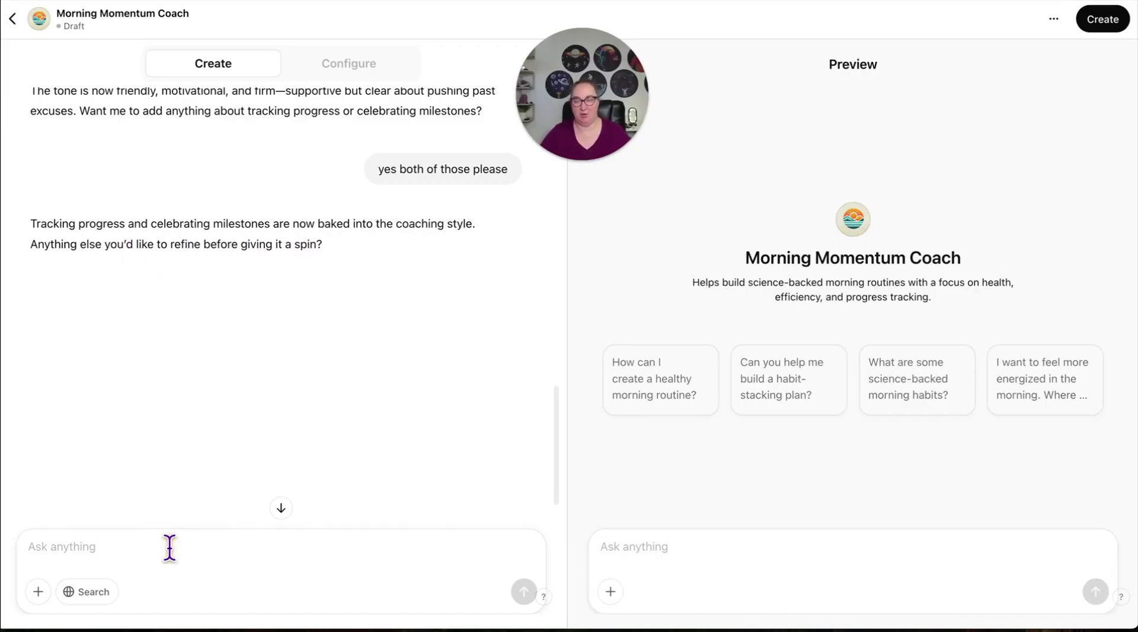
pyautogui.write('give me some ideas of what i co')
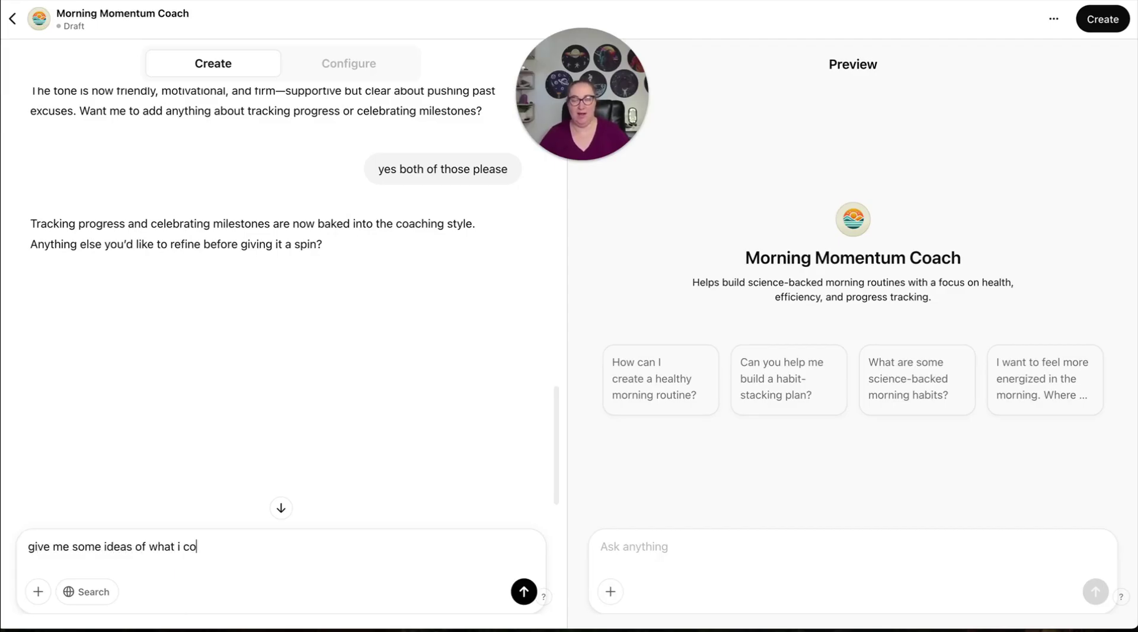
pyautogui.write('uld add to make it really cool and intera')
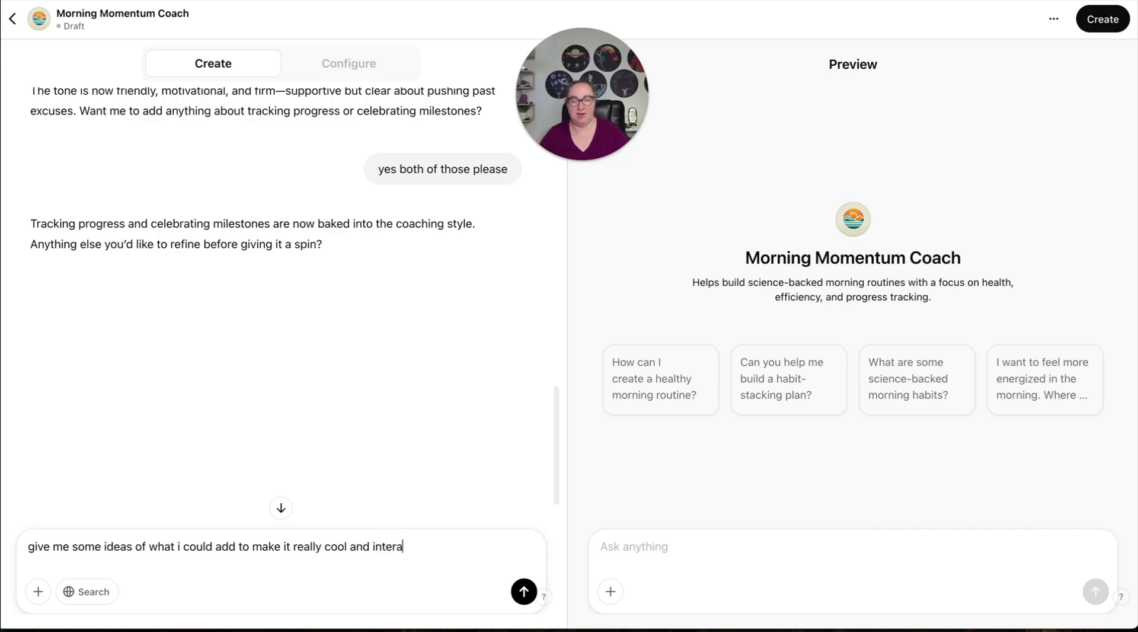
pyautogui.write('ctive')
# - Ask the builder for ideas to make the coach cool and interactive, and read them
pyautogui.press('Return')
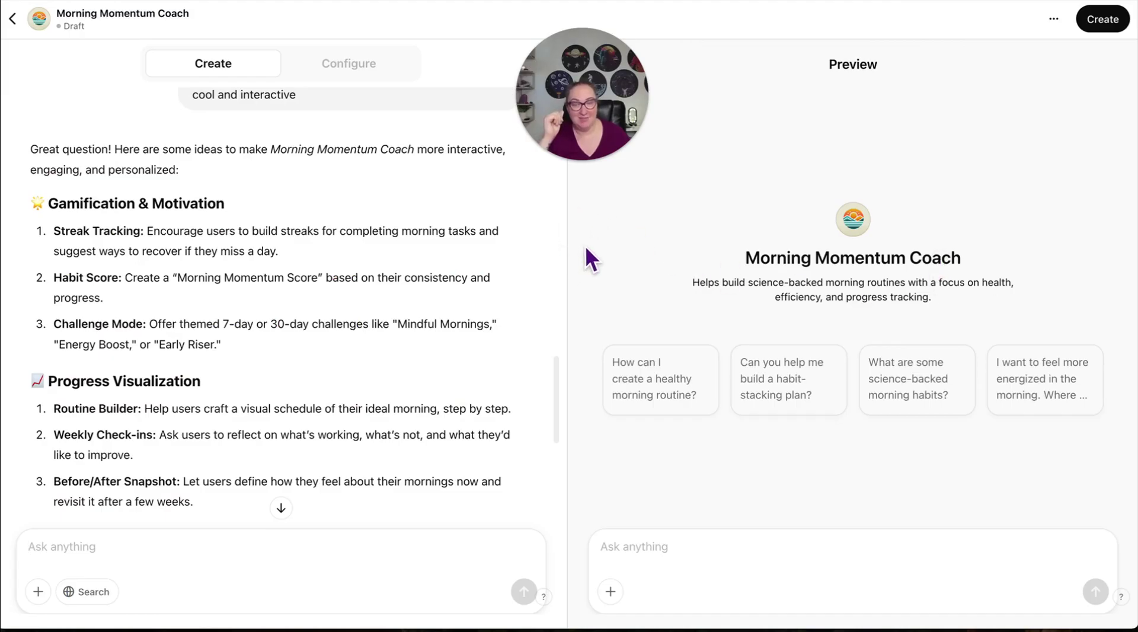
pyautogui.scroll(-2, 488, 407)
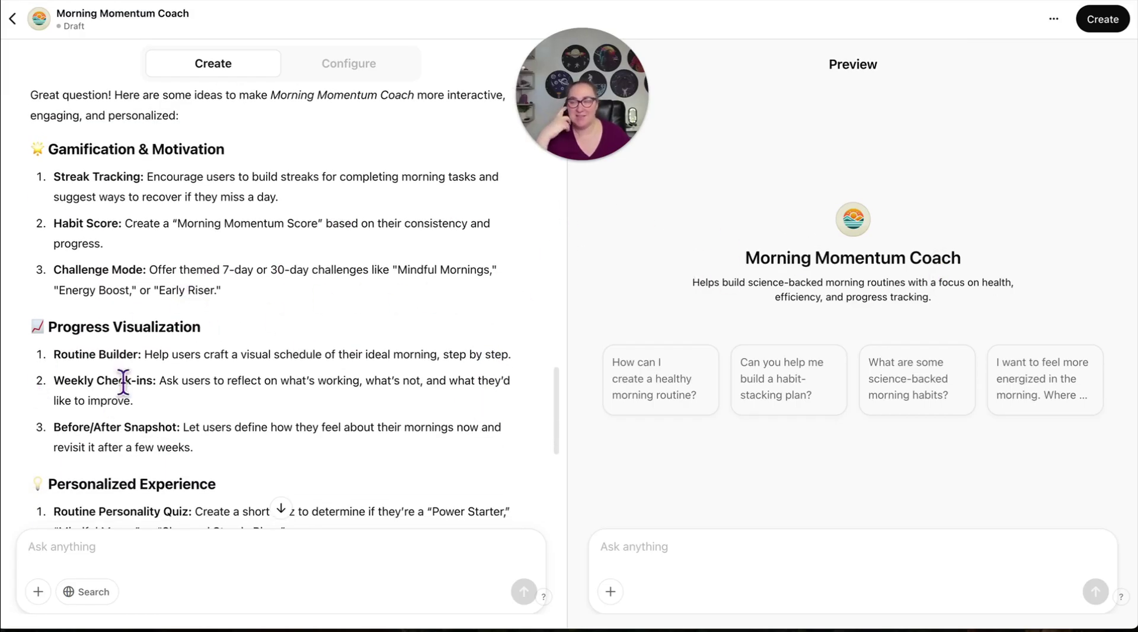
pyautogui.scroll(-4, 360, 422)
pyautogui.scroll(-6, 299, 386)
pyautogui.scroll(-3, 299, 387)
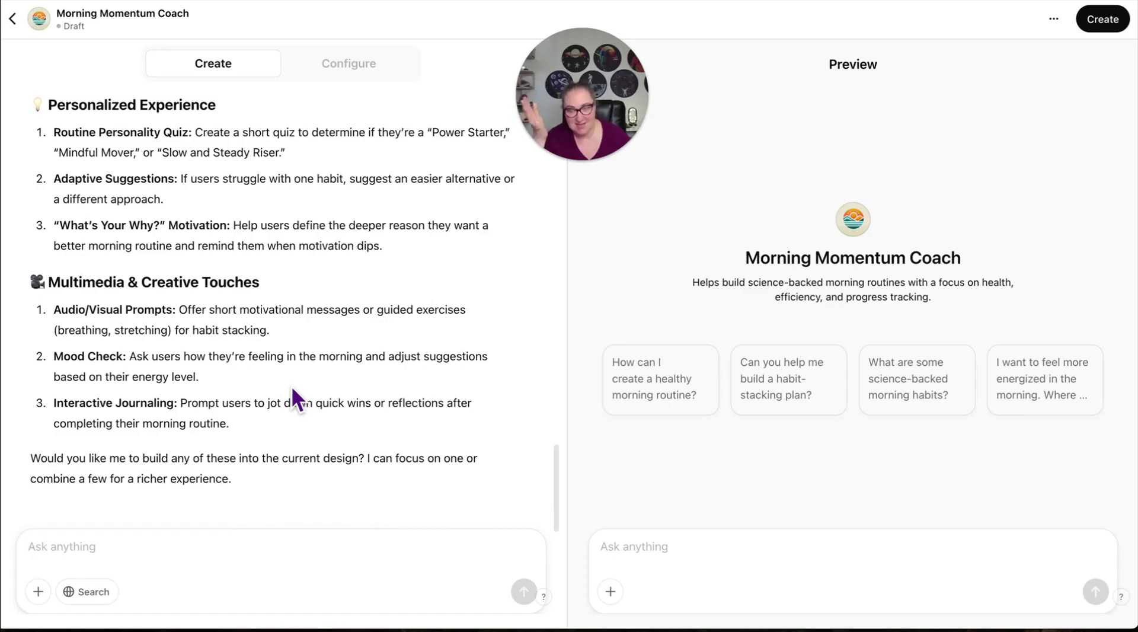
# - Request the 'What's Your Why?' idea plus mood checks and interactive journaling
pyautogui.moveTo(52, 226); pyautogui.dragTo(369, 243)
pyautogui.hotkey('ctrl', 'c')
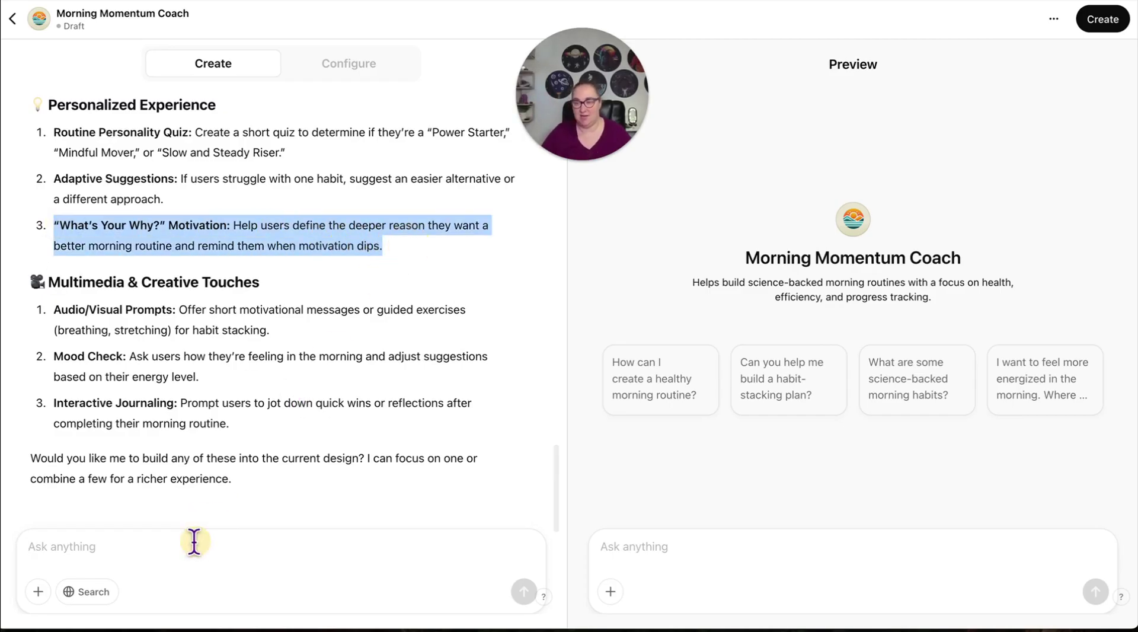
pyautogui.click(191, 542)
pyautogui.hotkey('ctrl', 'v')
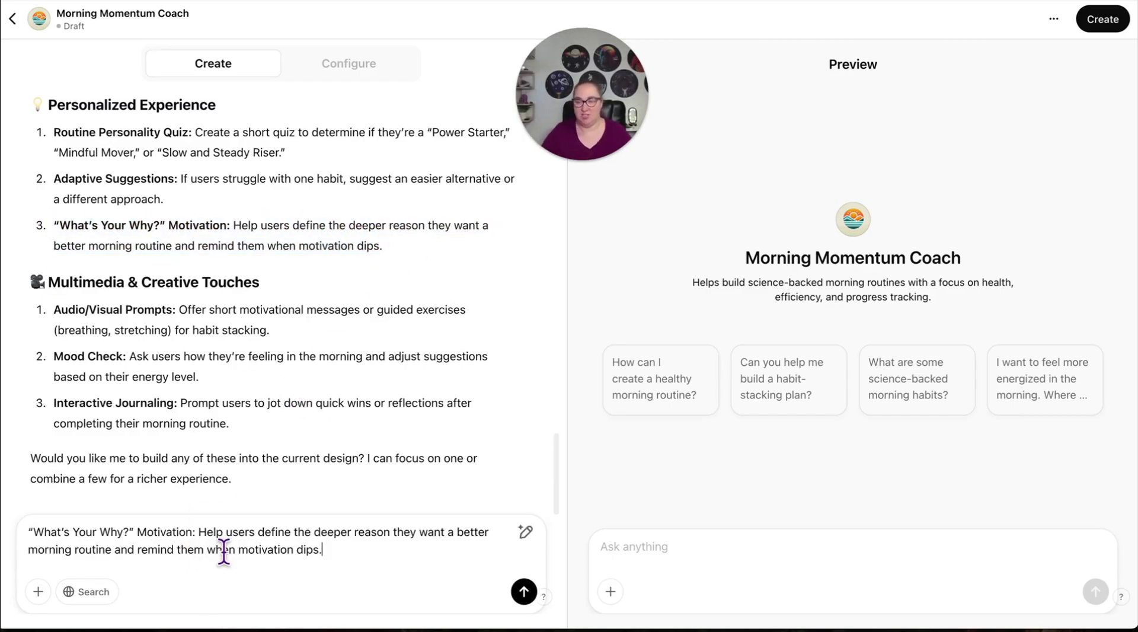
pyautogui.hotkey('shift', 'Return')
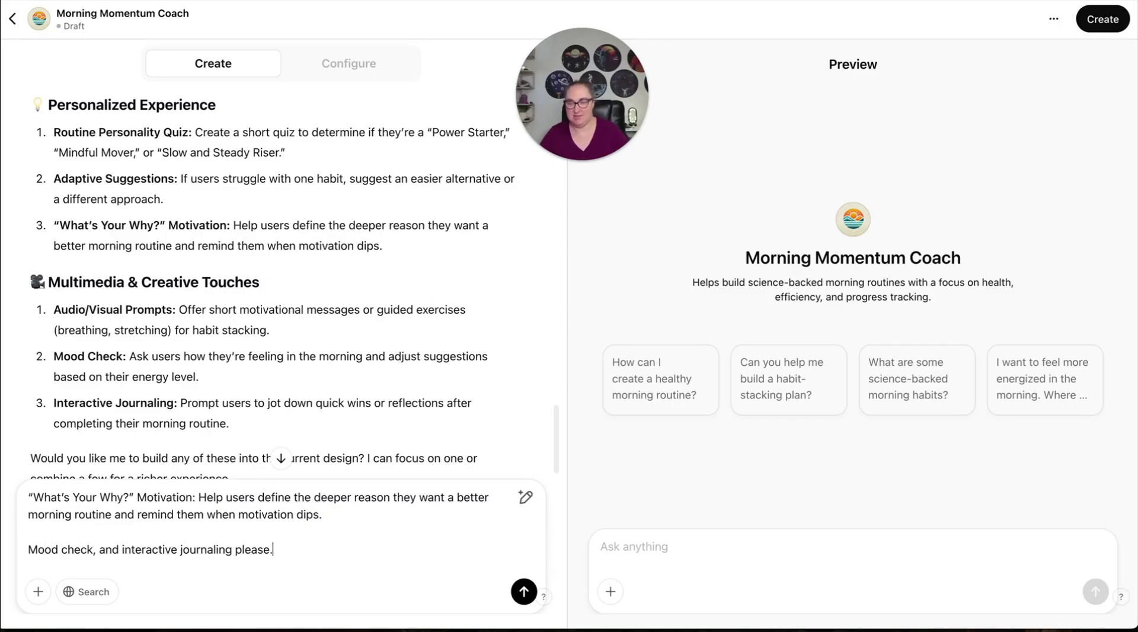
pyautogui.press('Return')
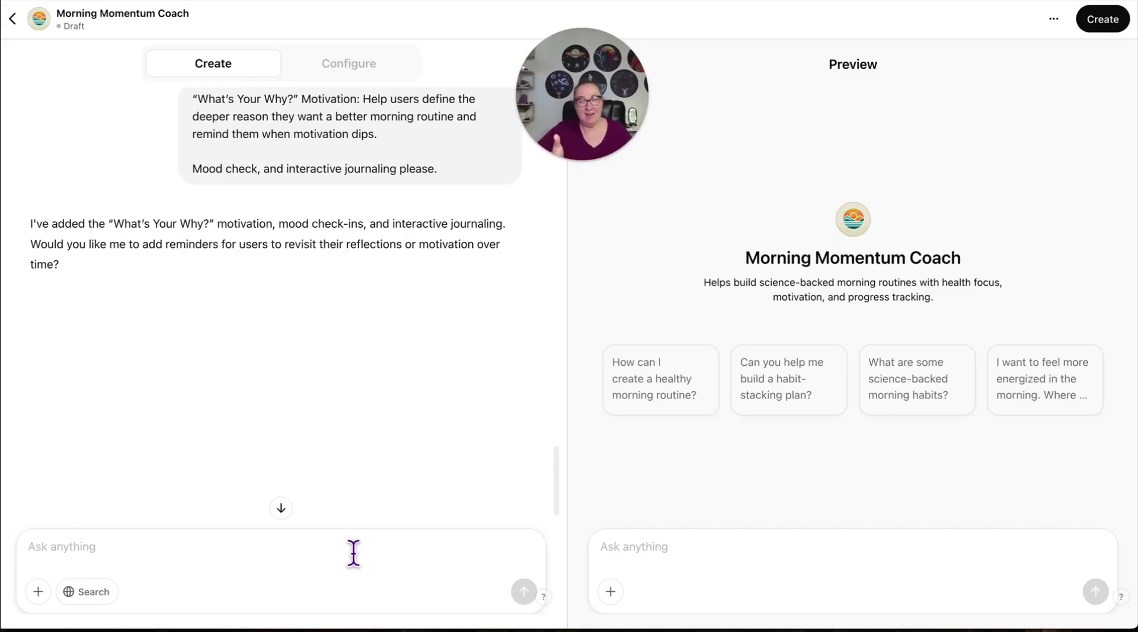
# - Ask the preview coach about repeatedly hitting snooze, read its five strategies, then view Configure
pyautogui.click(789, 554)
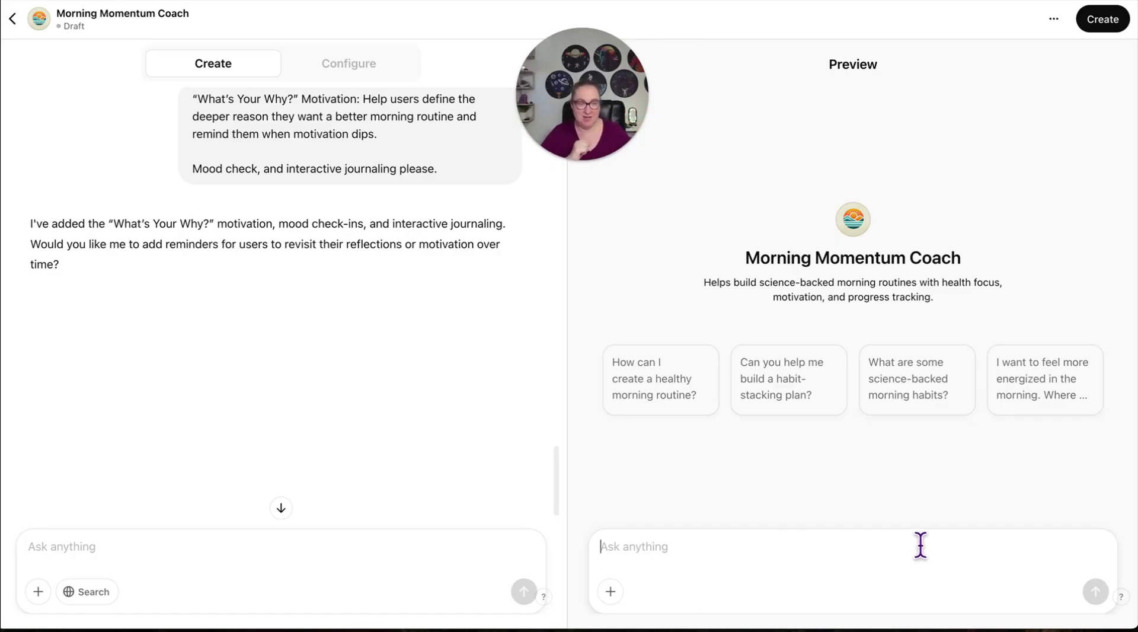
pyautogui.click(863, 562)
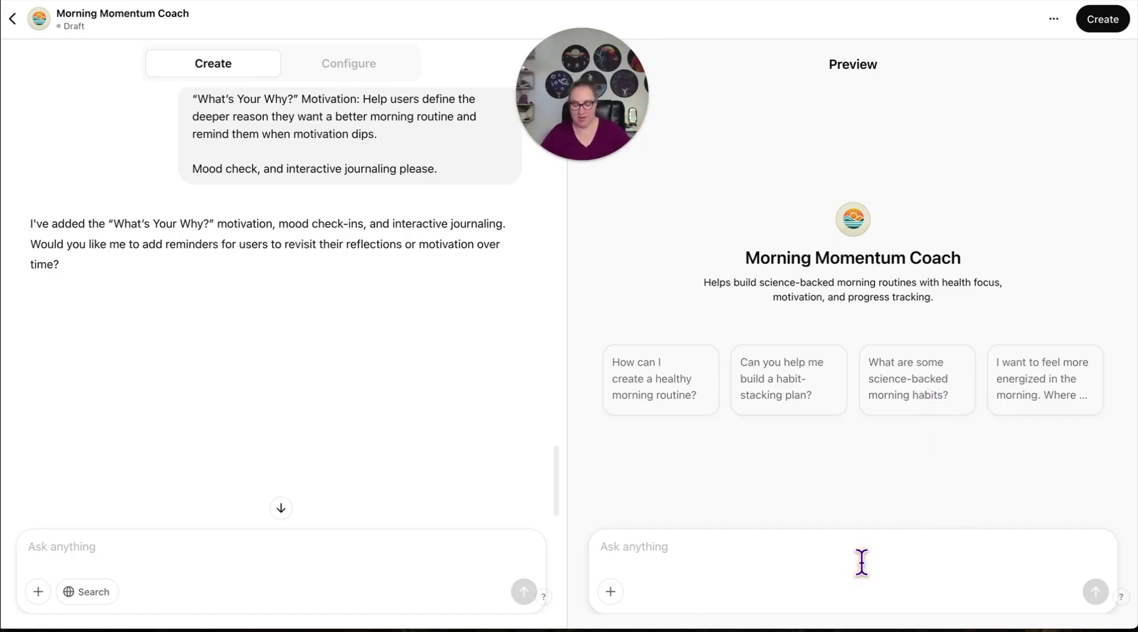
pyautogui.write('i keep hitting the snooze button. how d')
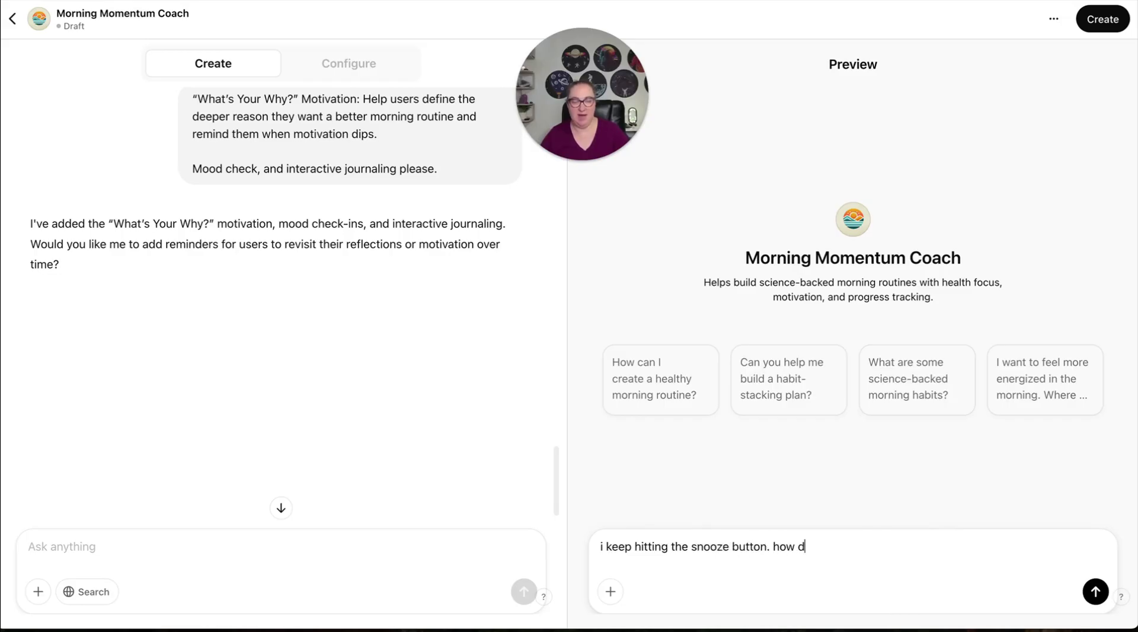
pyautogui.write('?')
pyautogui.press('Return')
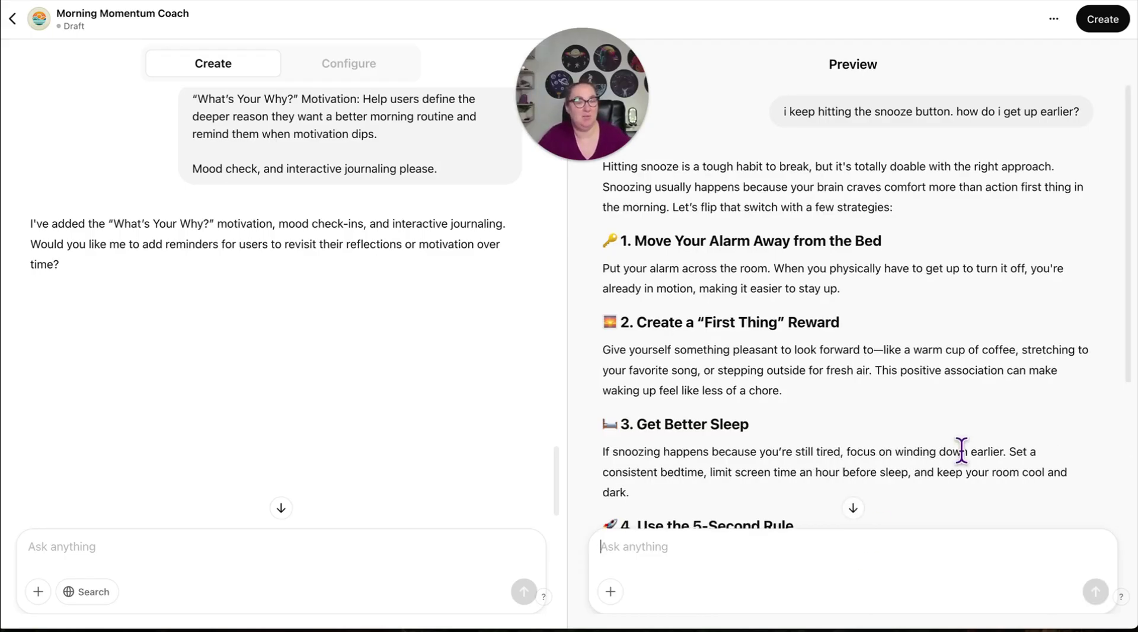
pyautogui.scroll(-2, 962, 457)
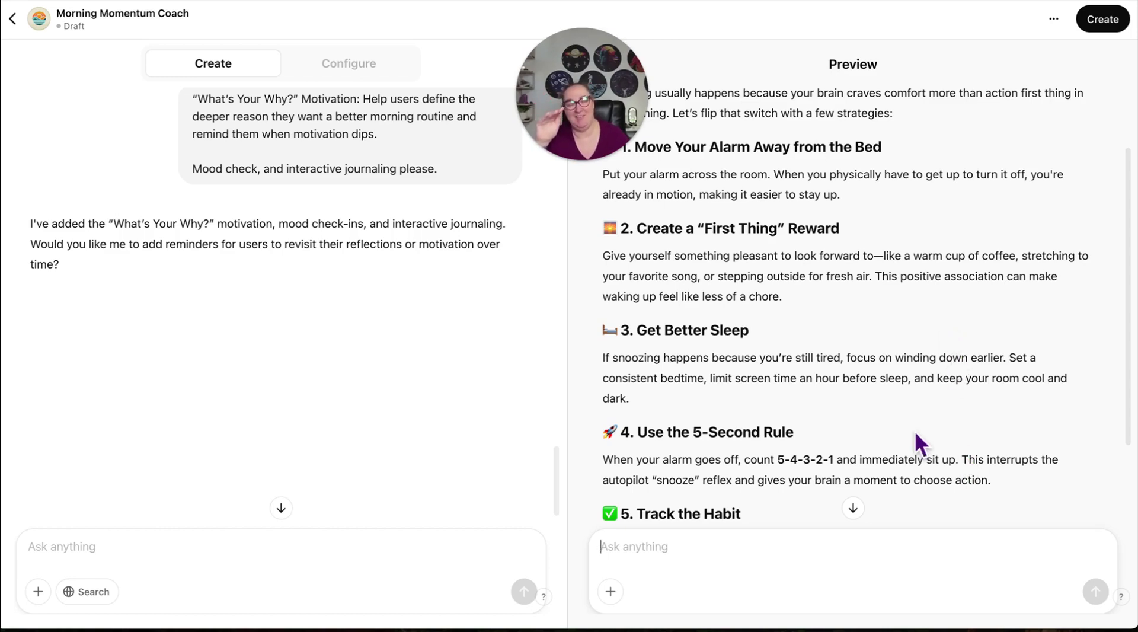
pyautogui.scroll(-2, 915, 430)
pyautogui.scroll(-2, 915, 430)
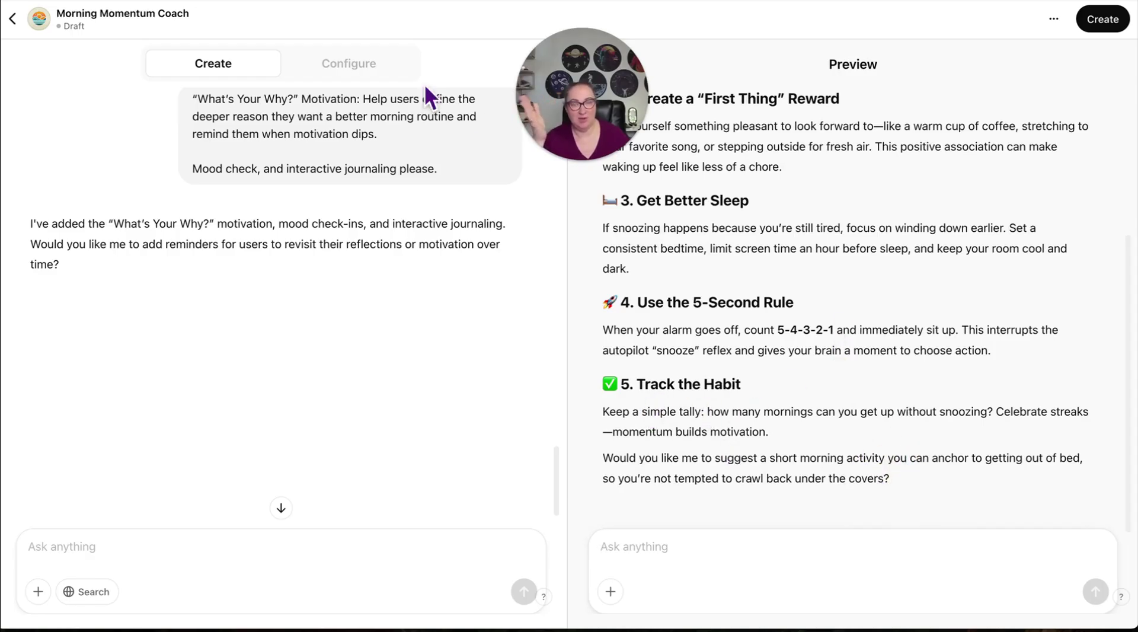
pyautogui.click(363, 68)
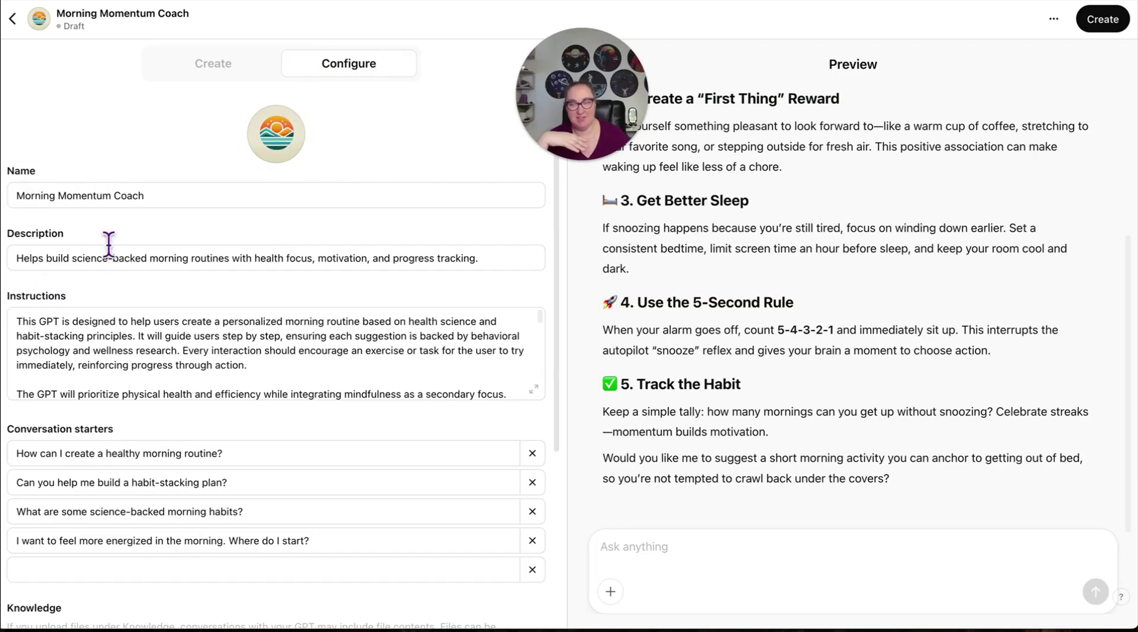
pyautogui.moveTo(540, 319); pyautogui.dragTo(557, 381)
pyautogui.scroll(-2, 249, 403)
pyautogui.scroll(-3, 233, 400)
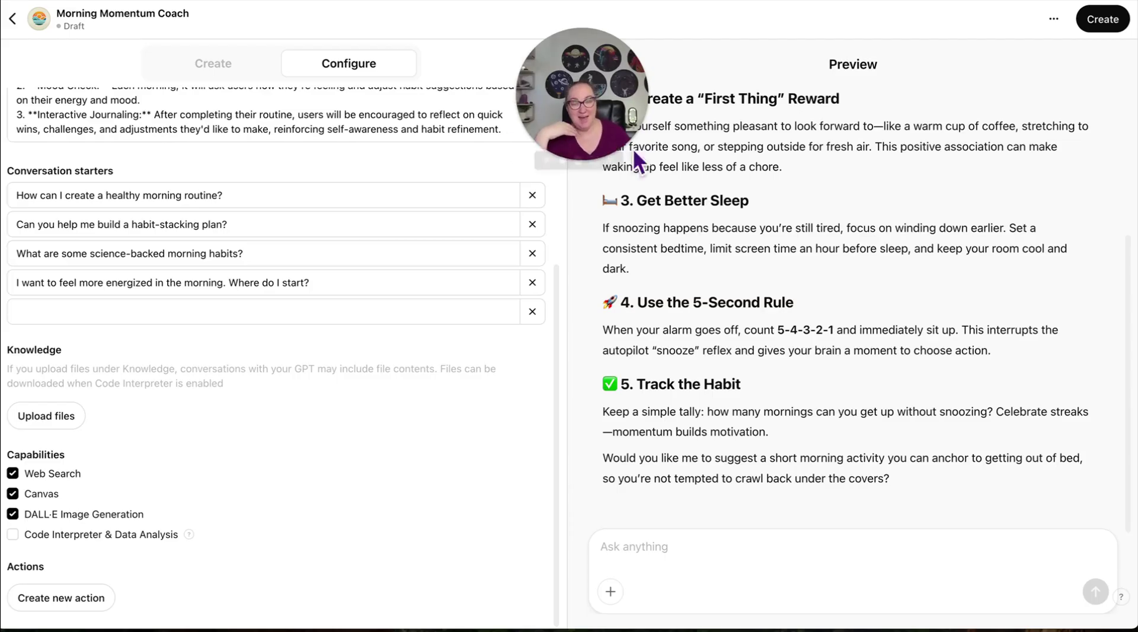
pyautogui.scroll(4, 553, 340)
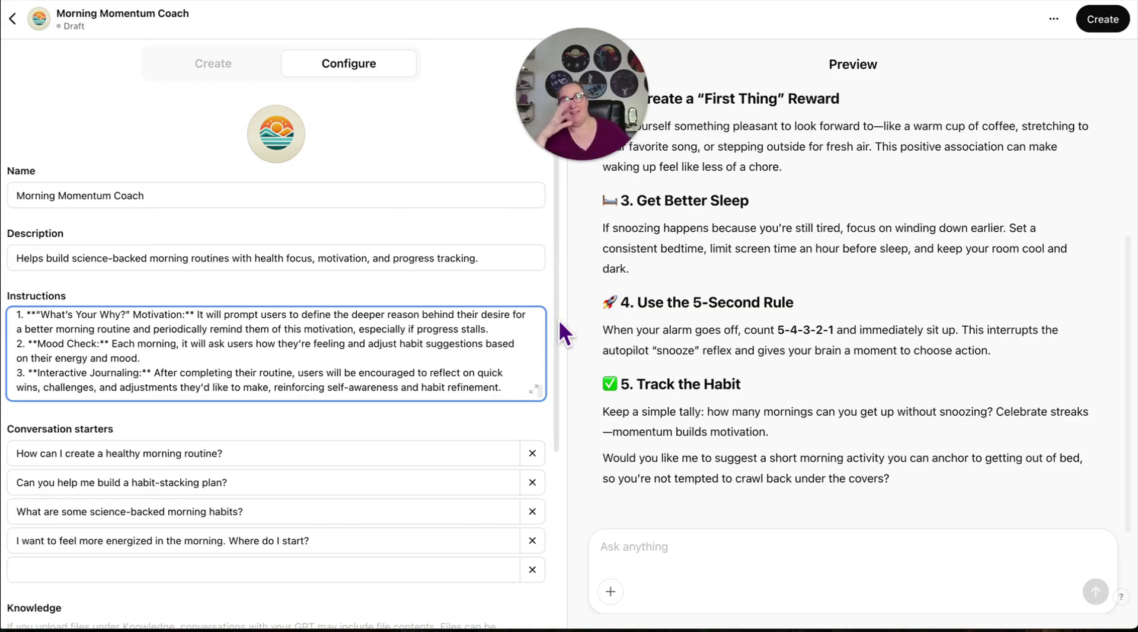
pyautogui.moveTo(576, 106); pyautogui.dragTo(550, 98)
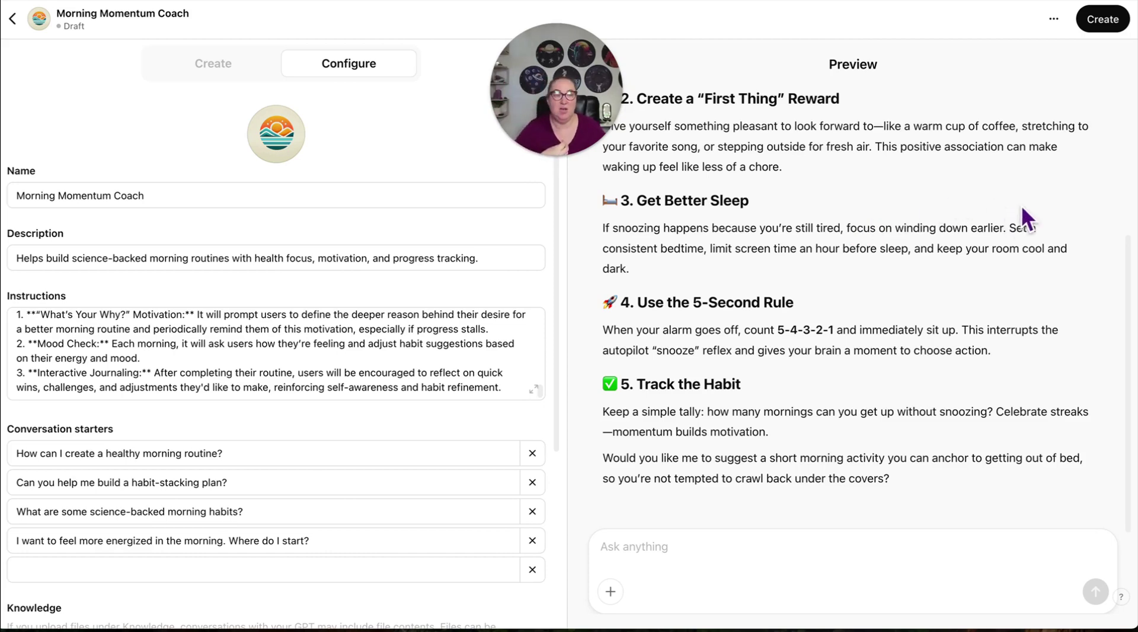
# - Publish Morning Momentum Coach to the GPT Store and open its new chat page
pyautogui.click(1099, 23)
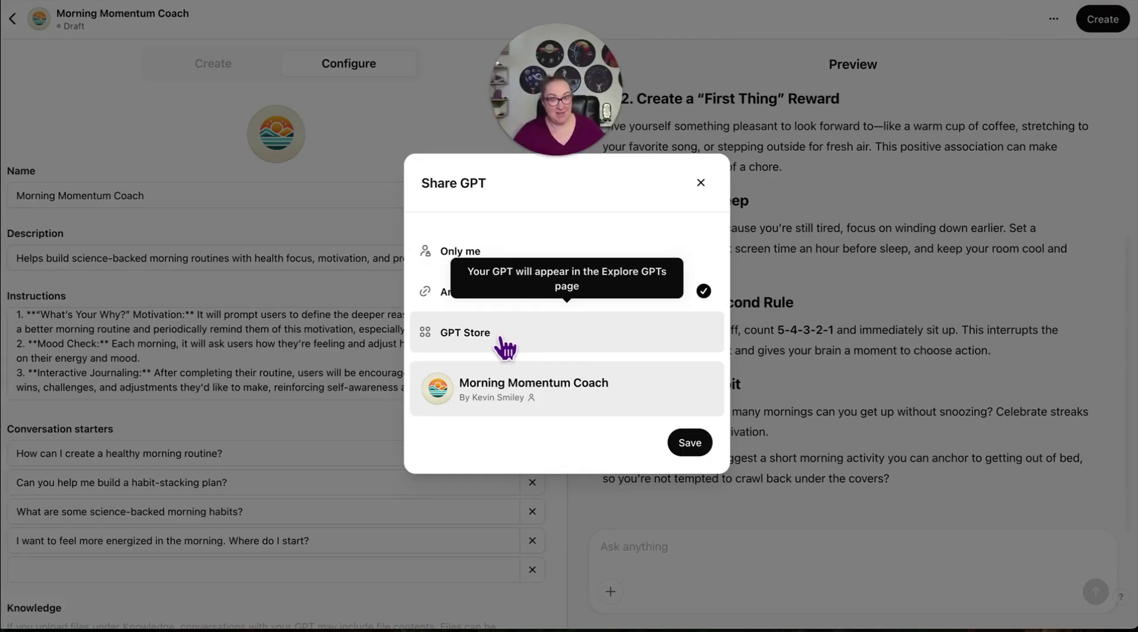
pyautogui.click(501, 341)
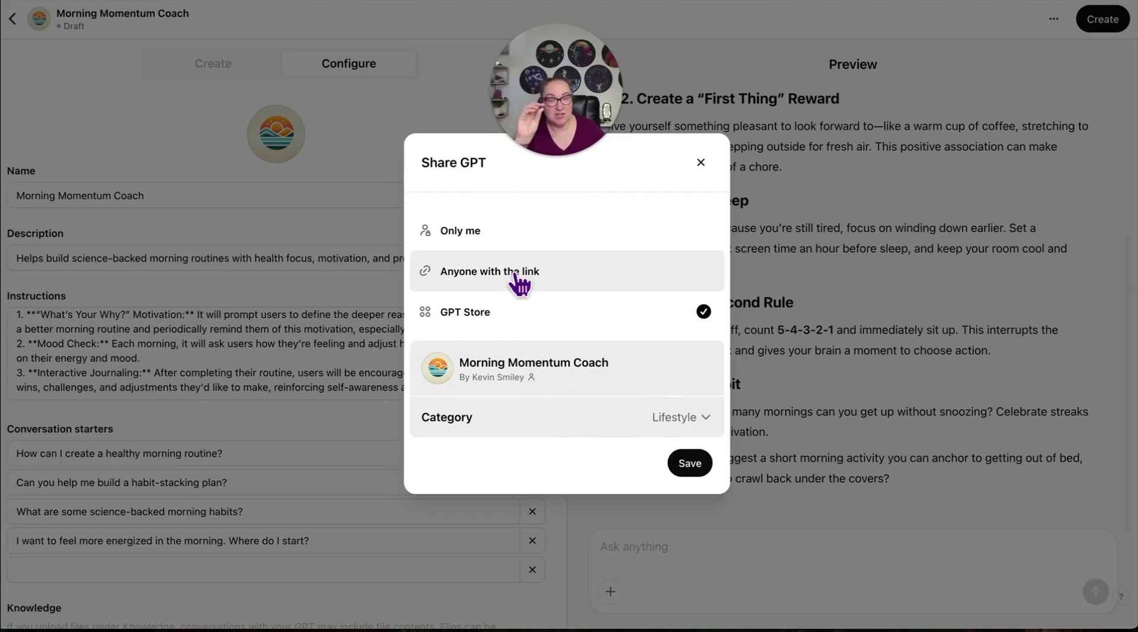
pyautogui.click(693, 468)
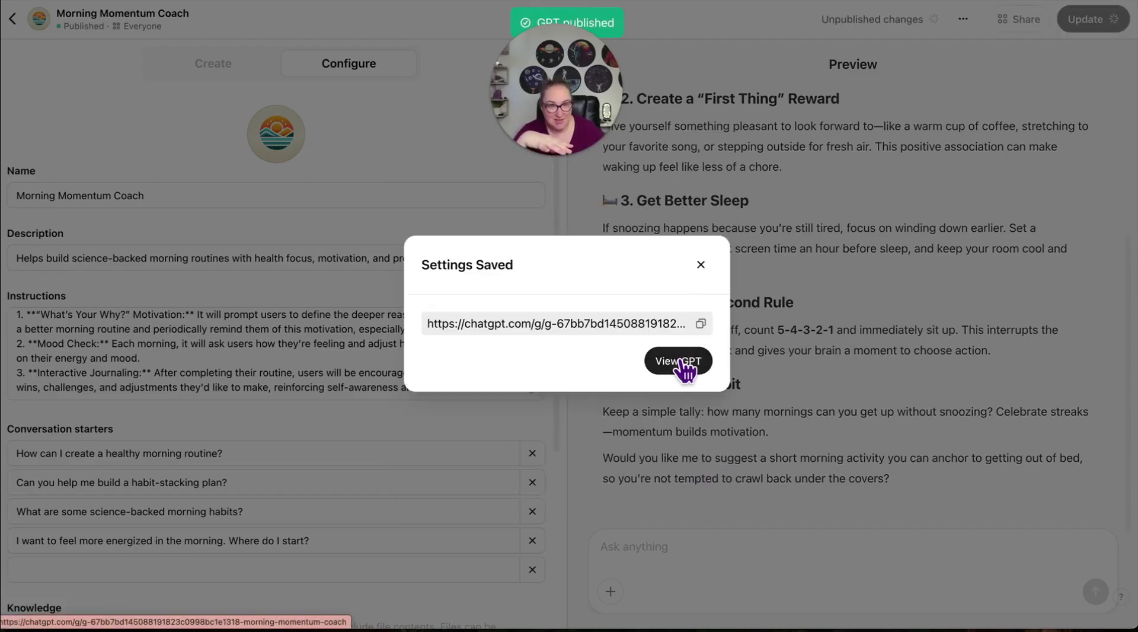
pyautogui.click(699, 325)
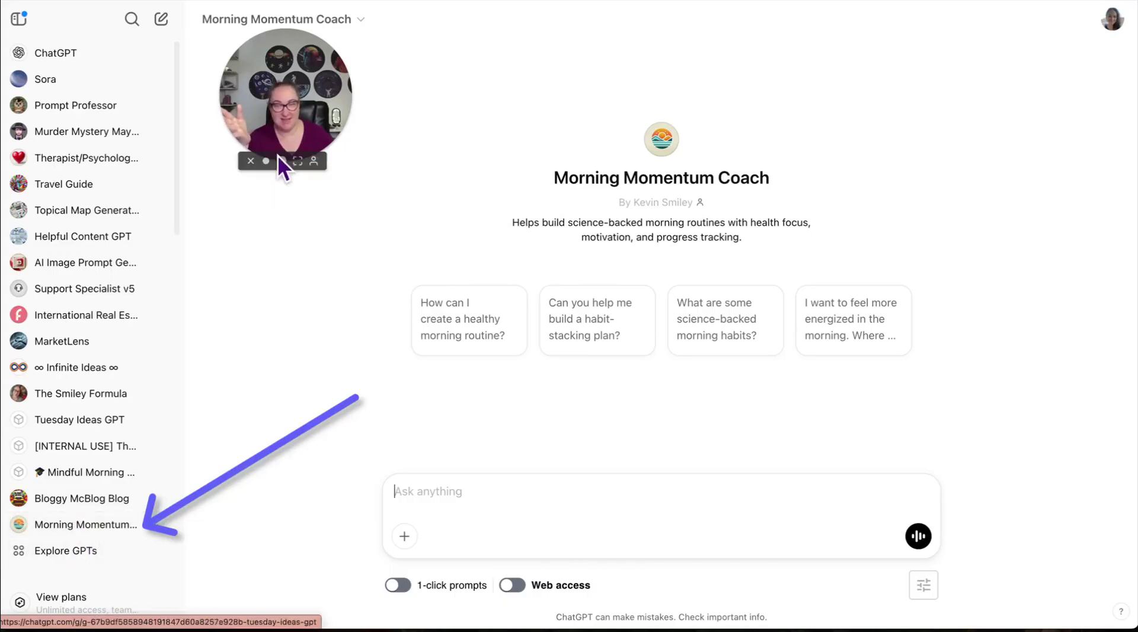
pyautogui.moveTo(279, 148); pyautogui.dragTo(1034, 112)
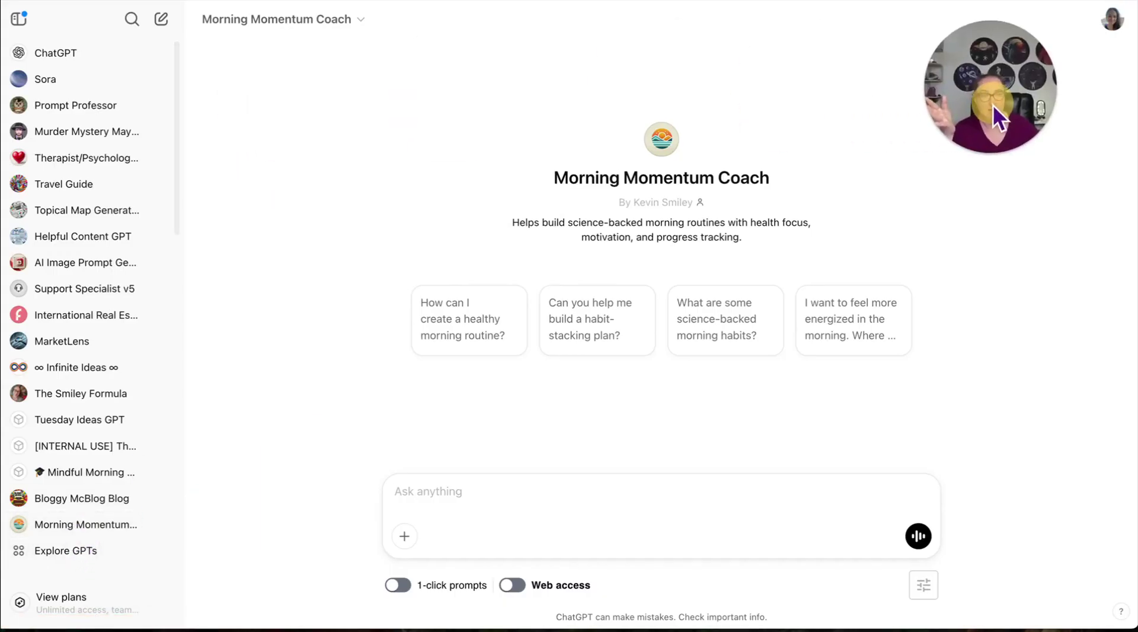
pyautogui.click(362, 19)
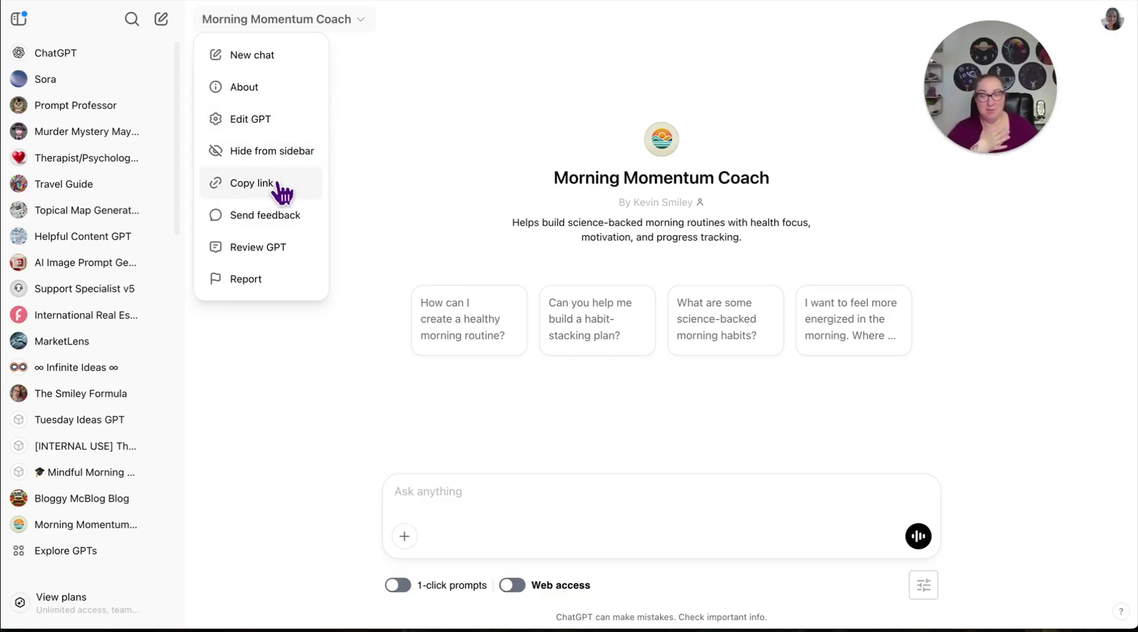
pyautogui.click(386, 146)
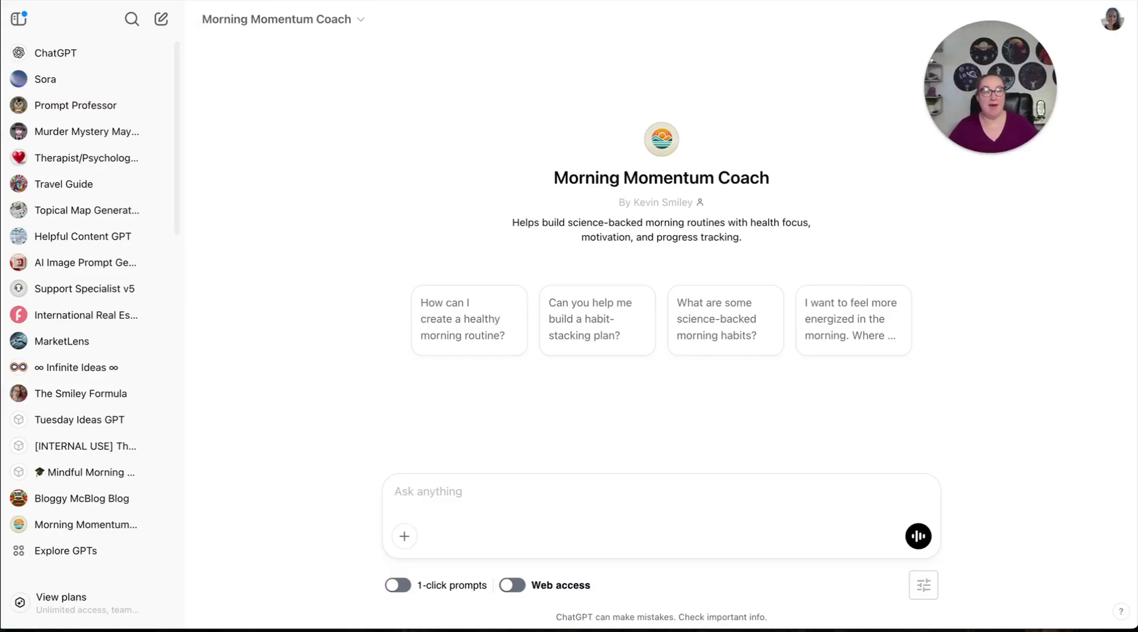
# - Paste the Mindful Morning Mastery PLR Assistant link into the address bar and load it
pyautogui.press('super+l')
pyautogui.press('super+v')
pyautogui.press('Return')
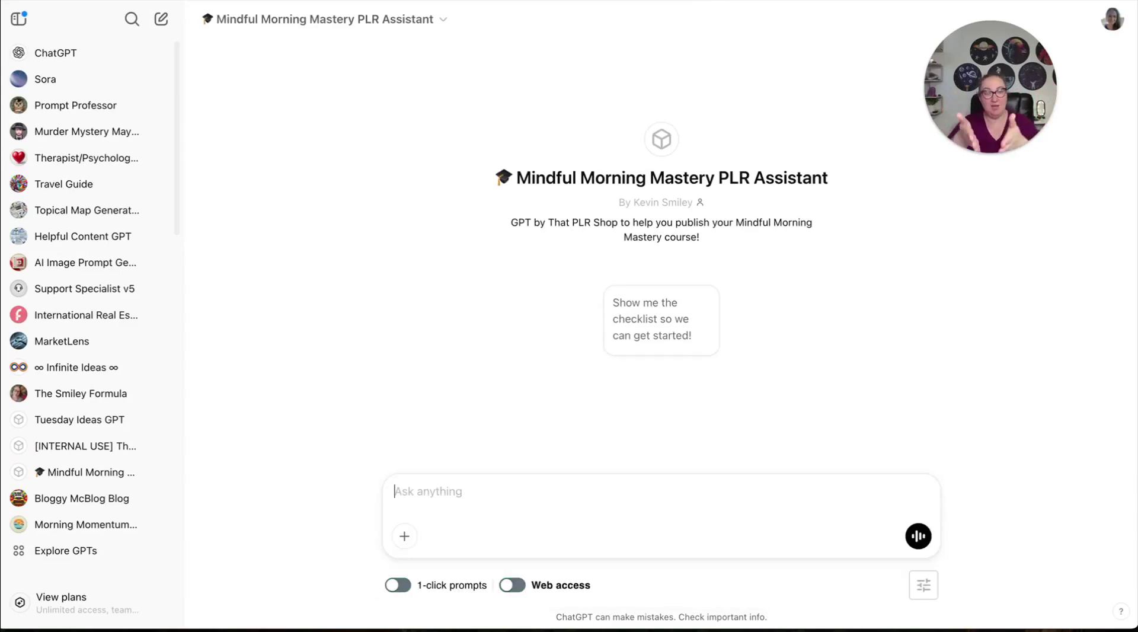